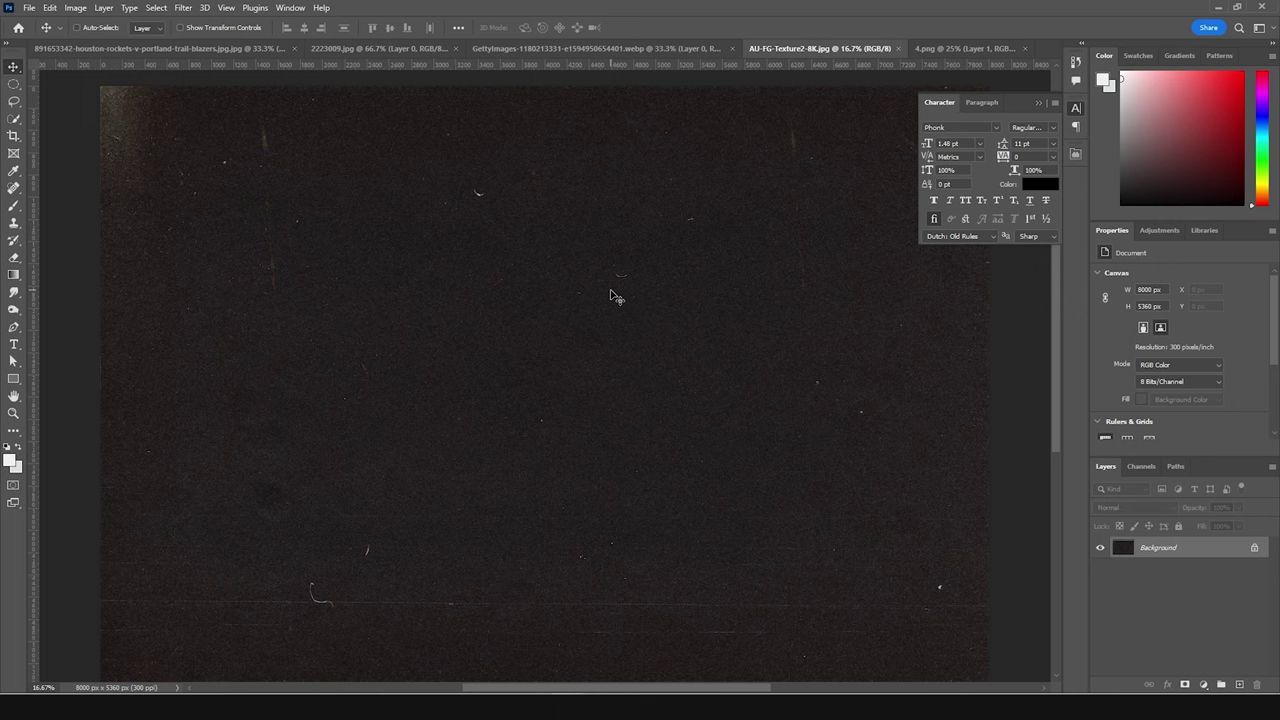
Create a new 4 x 5 inch RGB document at 300 ppi with a white background.
key(ctrl+n)
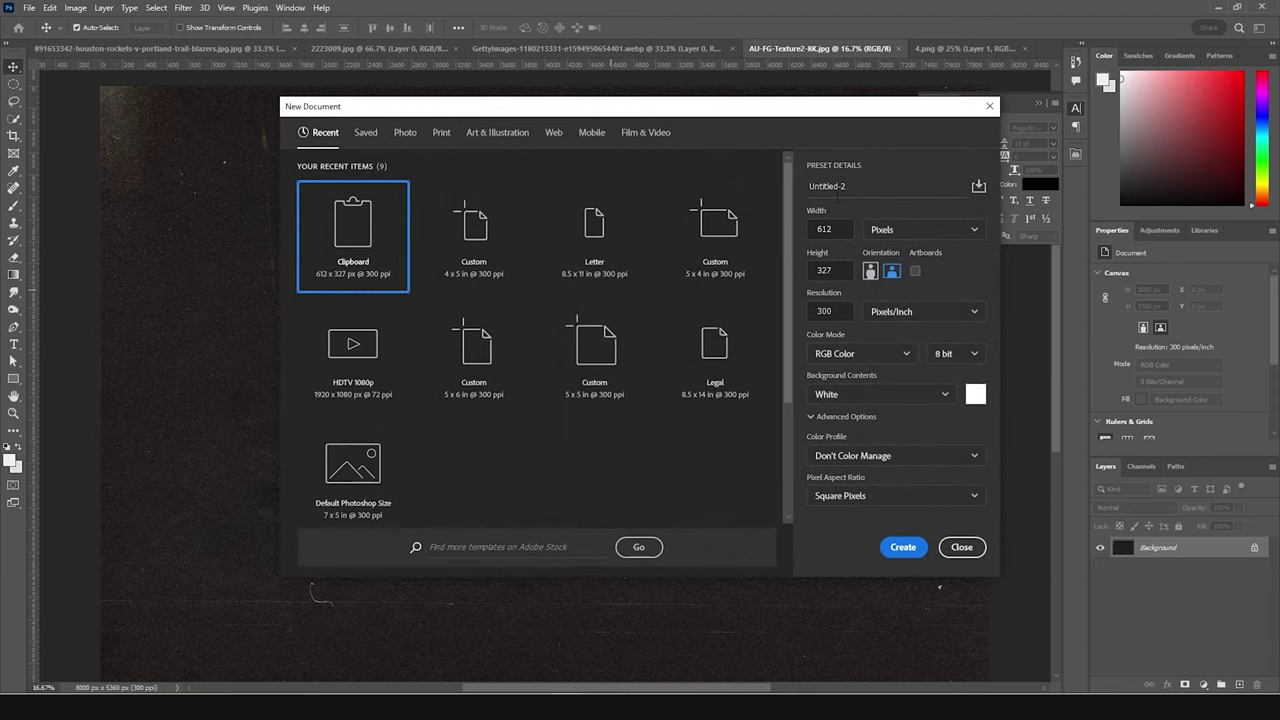
click(508, 240)
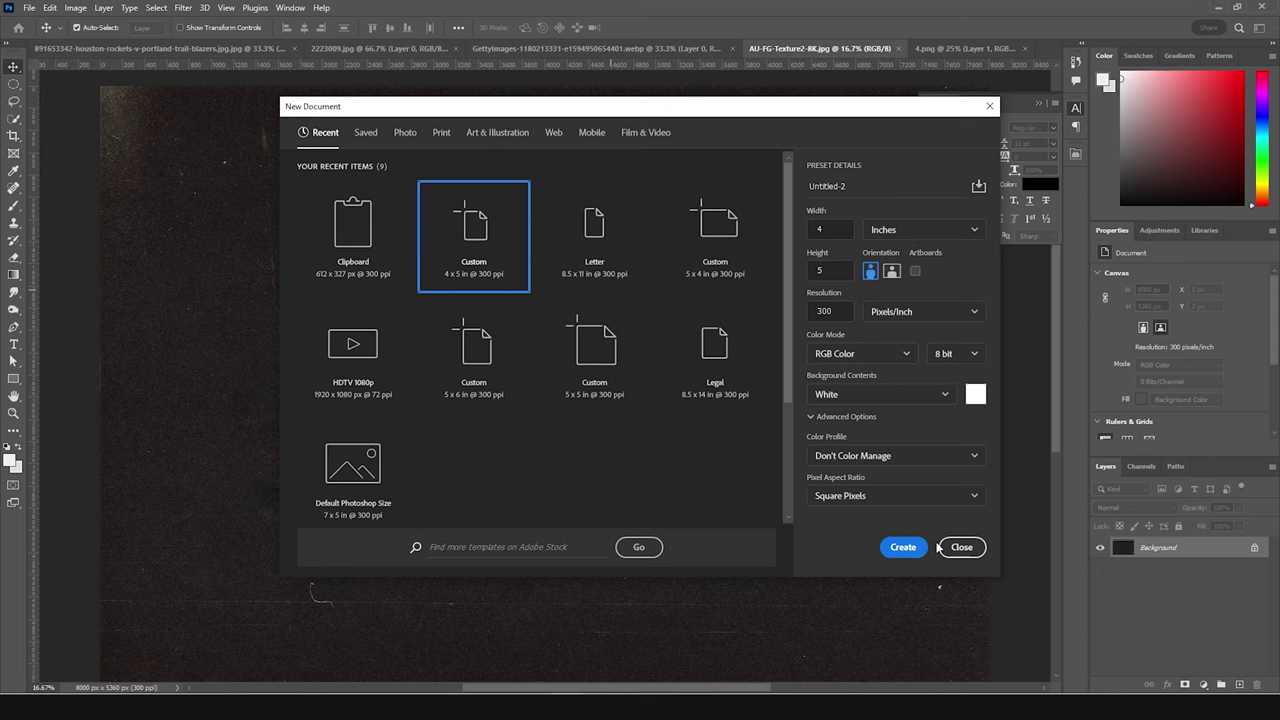
click(903, 548)
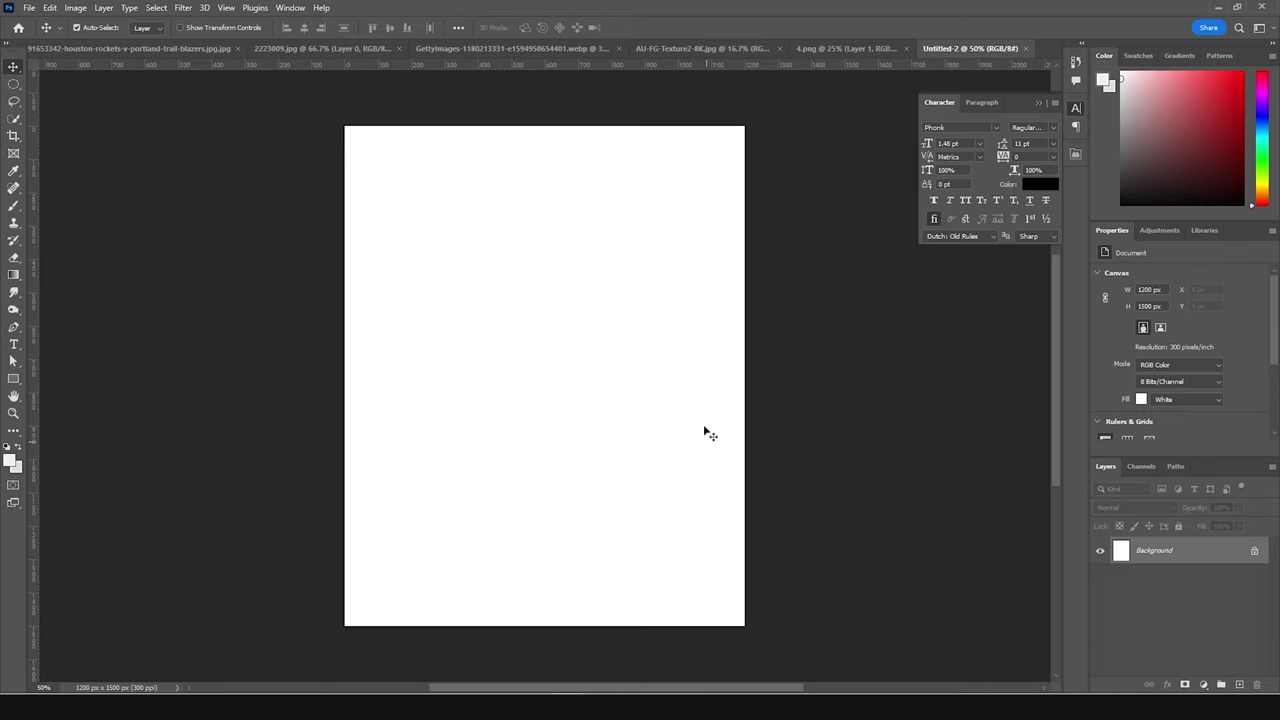
Bring the standing full-body player cutout into the new document and scale it to about 247 x 595 px near the centre.
click(181, 48)
mouse_move(560, 400)
mouse_down()
mouse_move(979, 60)
mouse_move(492, 376)
mouse_move(556, 396)
mouse_up()
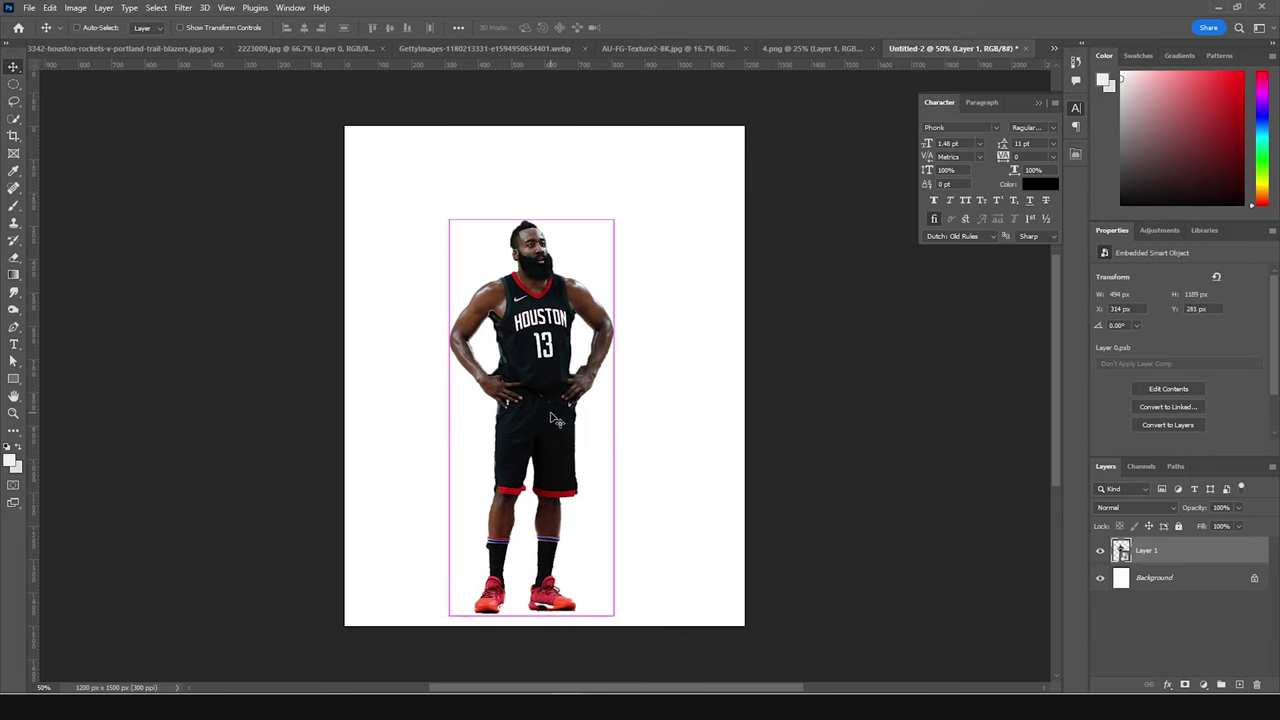
key(ctrl+t)
drag(613, 219, 574, 326)
drag(509, 422, 522, 418)
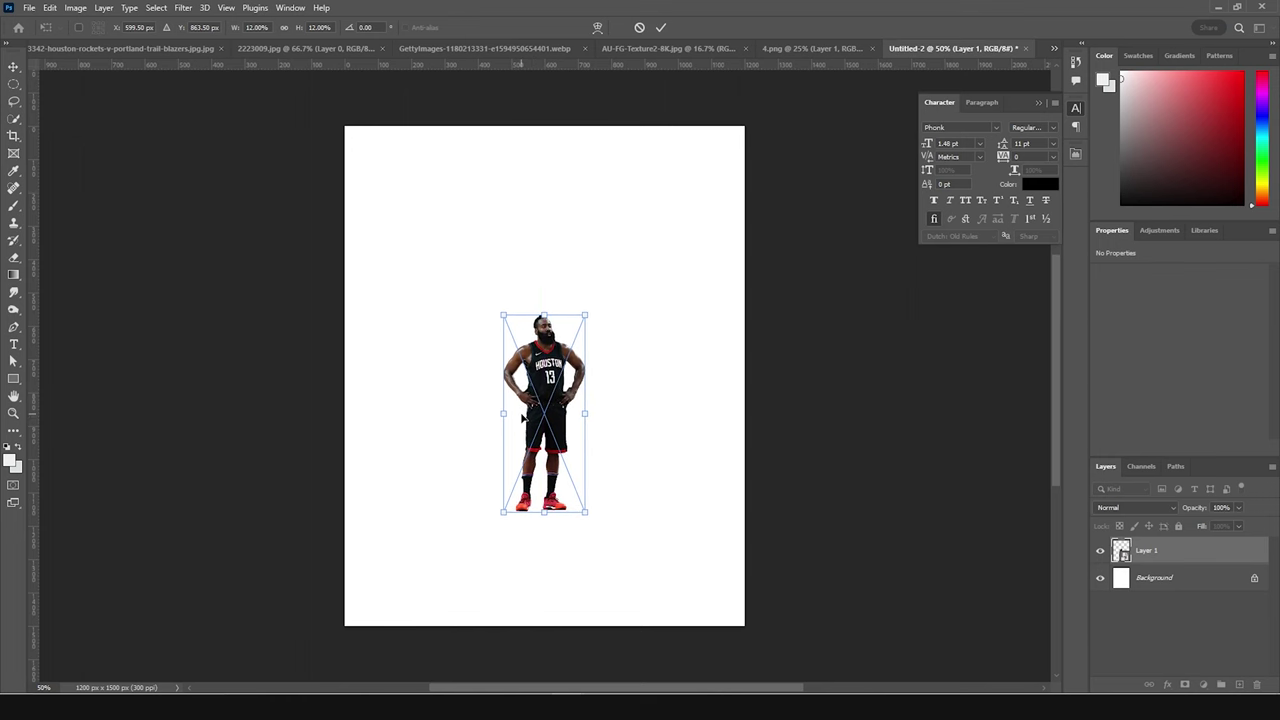
key(Return)
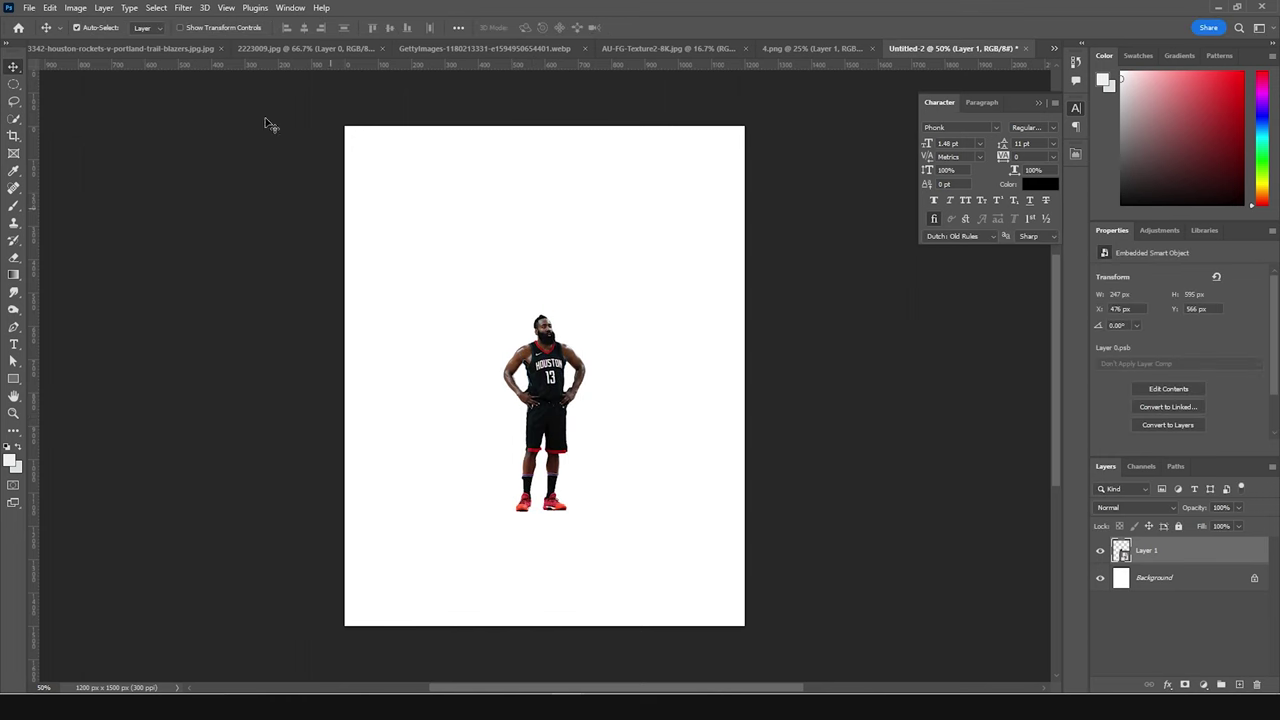
Add the player cutout from 2223009.jpg beneath the standing player and scale it to about 487 x 918 px.
click(252, 48)
drag(585, 215, 485, 388)
drag(1130, 551, 1100, 598)
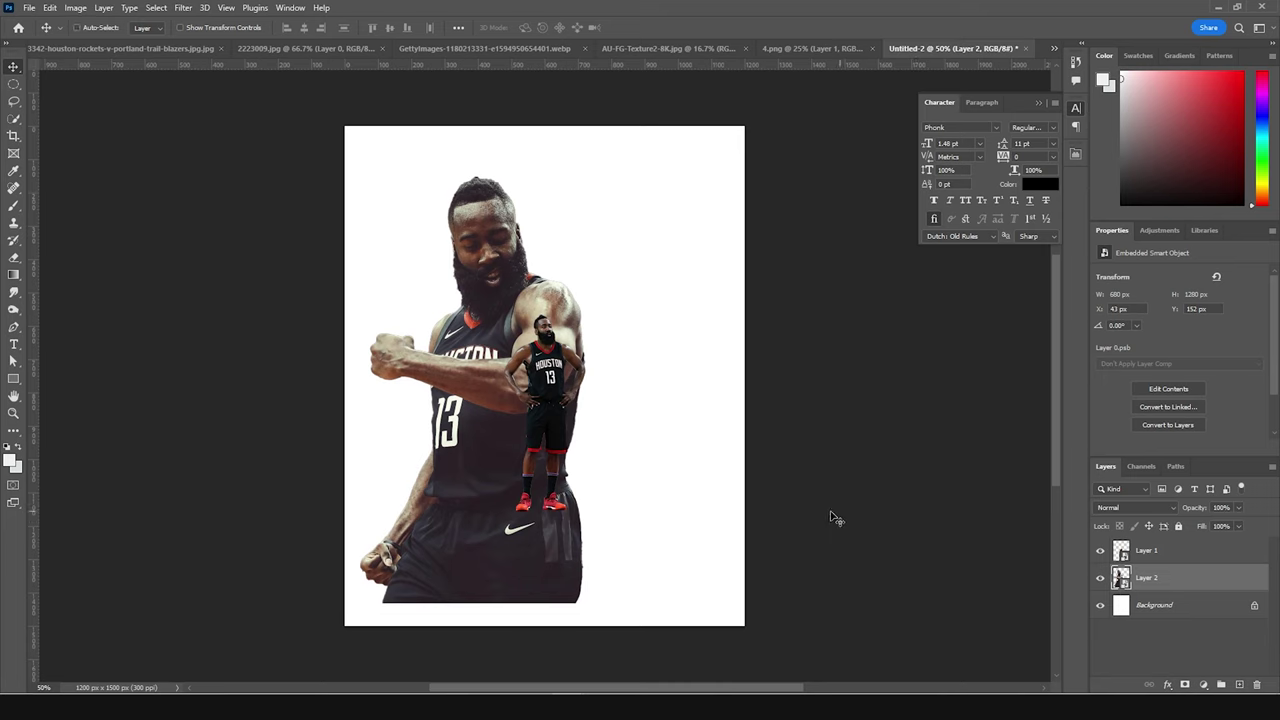
key(ctrl+t)
drag(585, 178, 556, 240)
mouse_move(475, 394)
mouse_down()
mouse_move(478, 380)
mouse_move(478, 391)
mouse_up()
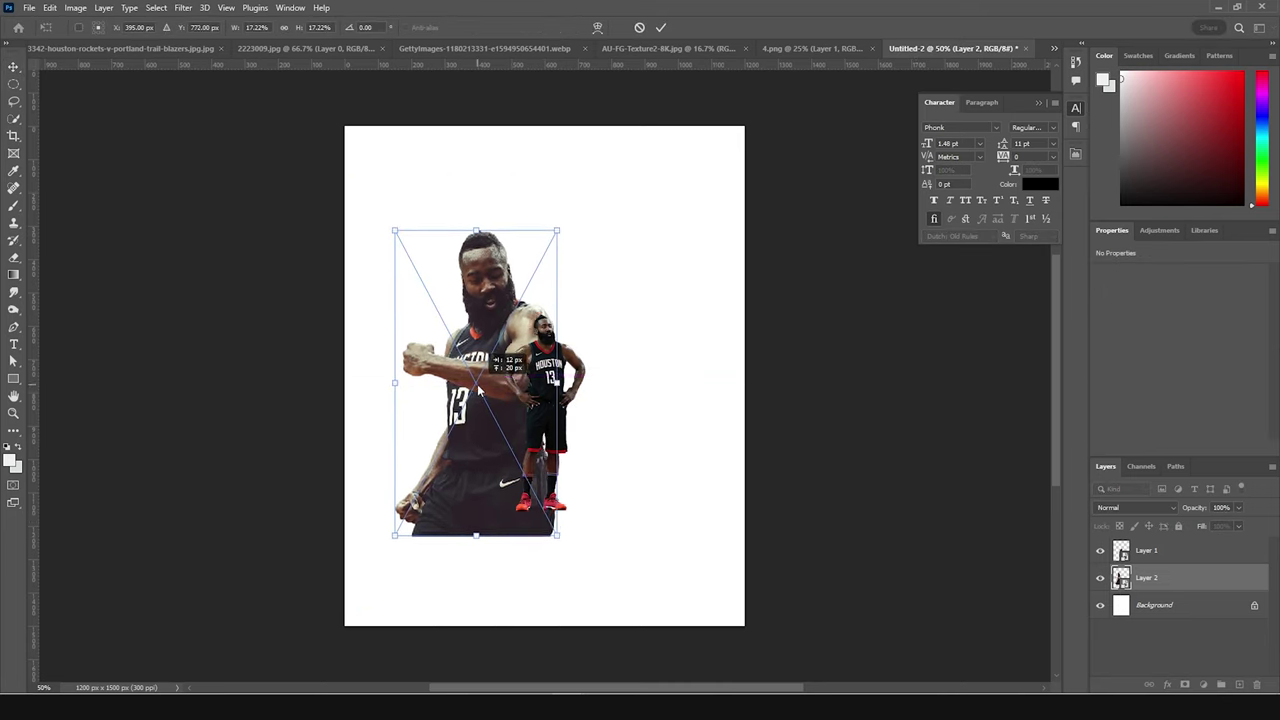
key(Return)
Bring the large upward-looking player cutout from the GettyImages file into the poster, beneath both other player layers.
click(186, 50)
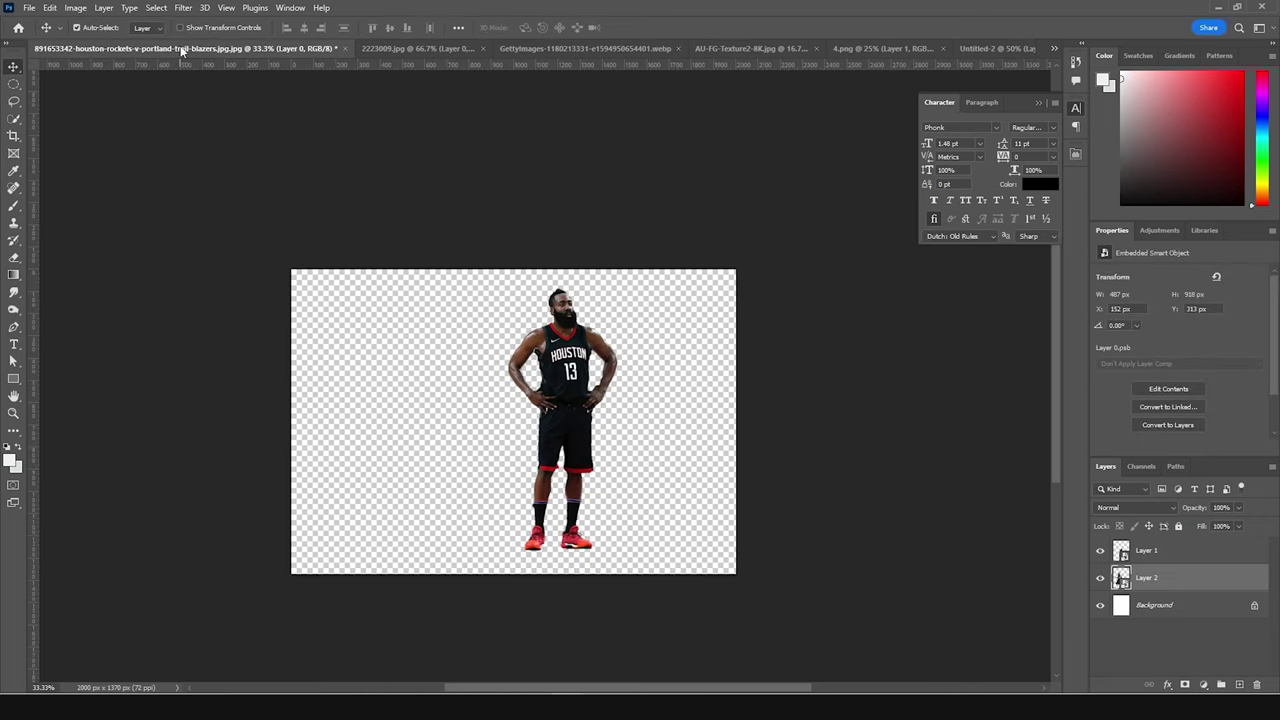
click(362, 52)
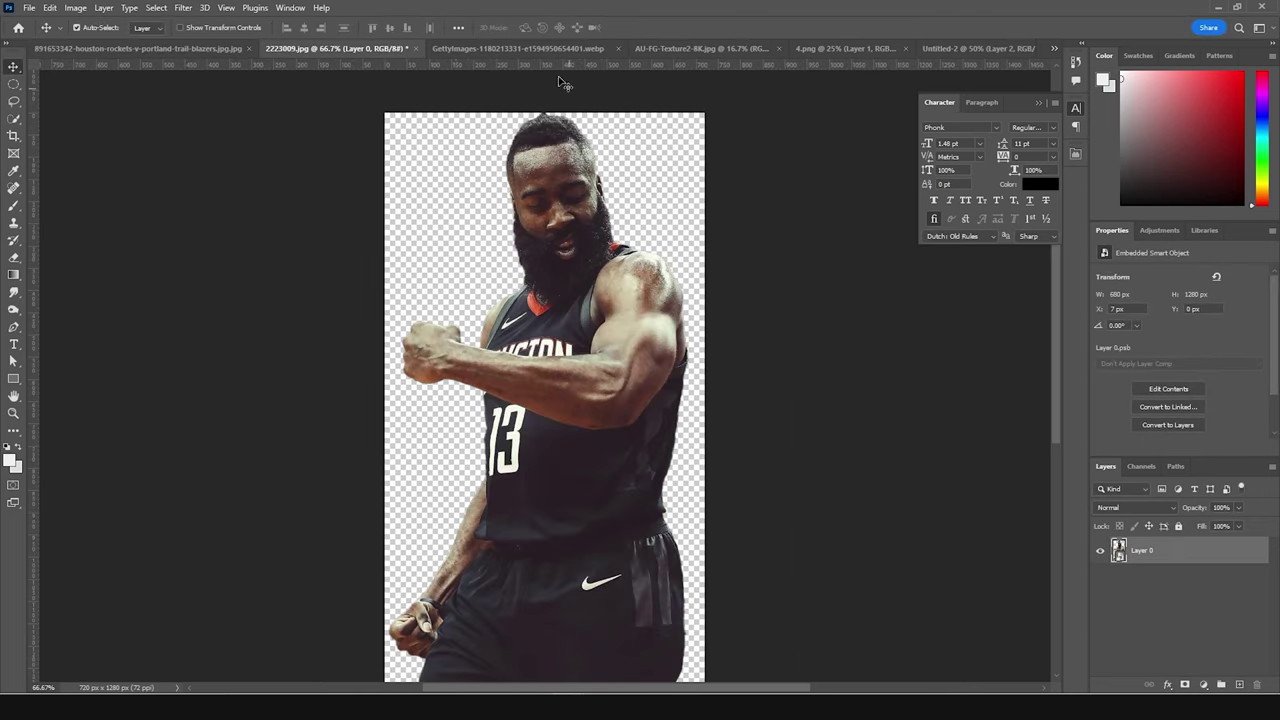
click(529, 54)
drag(642, 303, 605, 388)
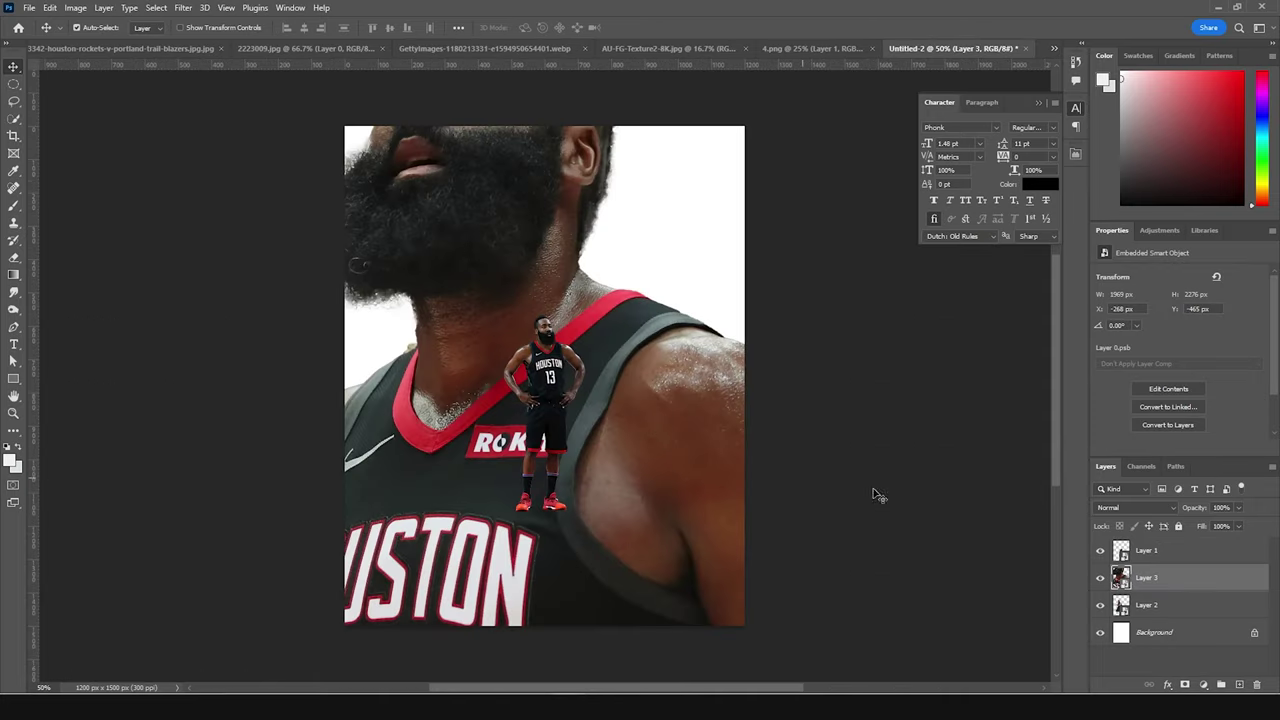
drag(1120, 590, 1118, 617)
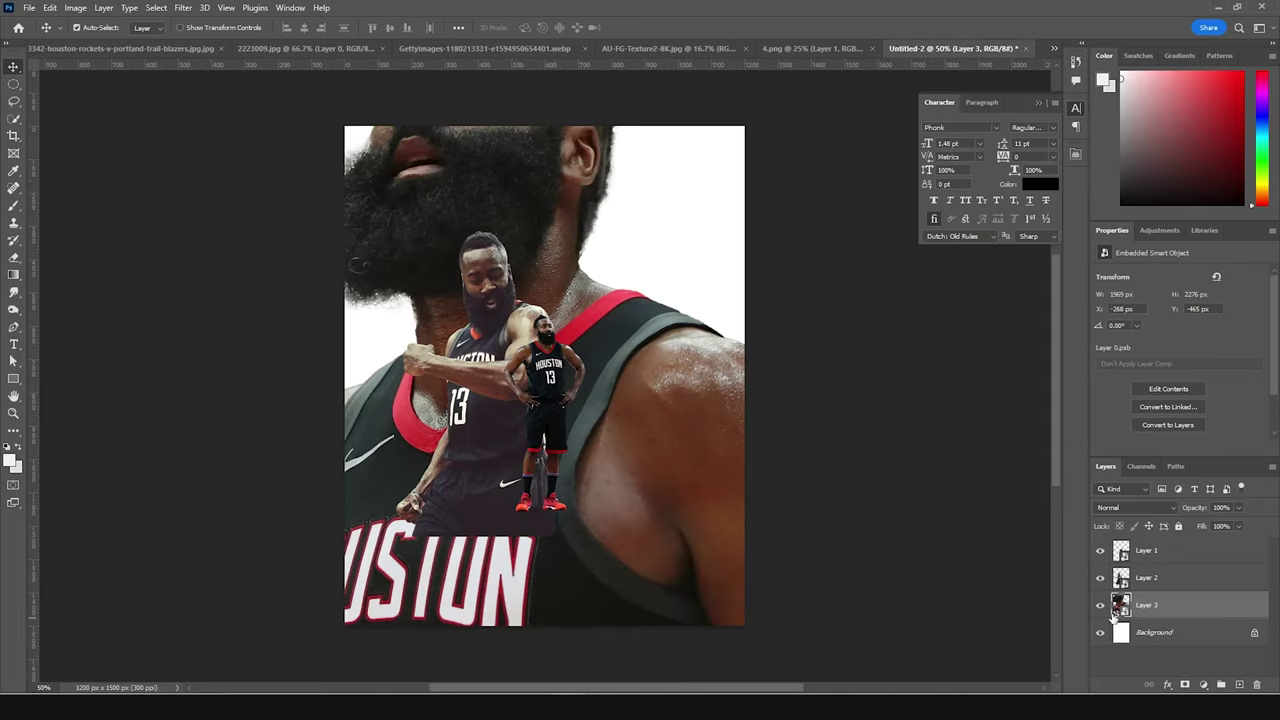
Flip the upward-looking player horizontally, scale it to about 844 x 975 px and position it behind the other two players.
key(ctrl+t)
right_click(622, 352)
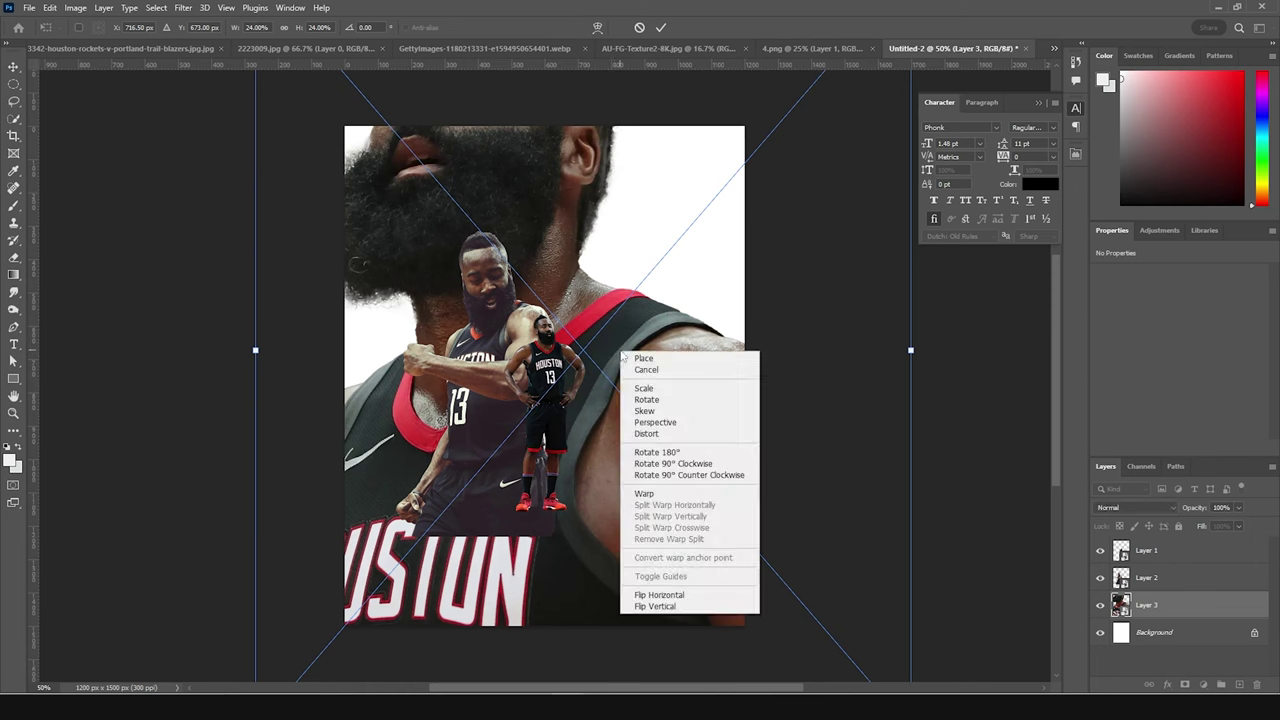
click(665, 595)
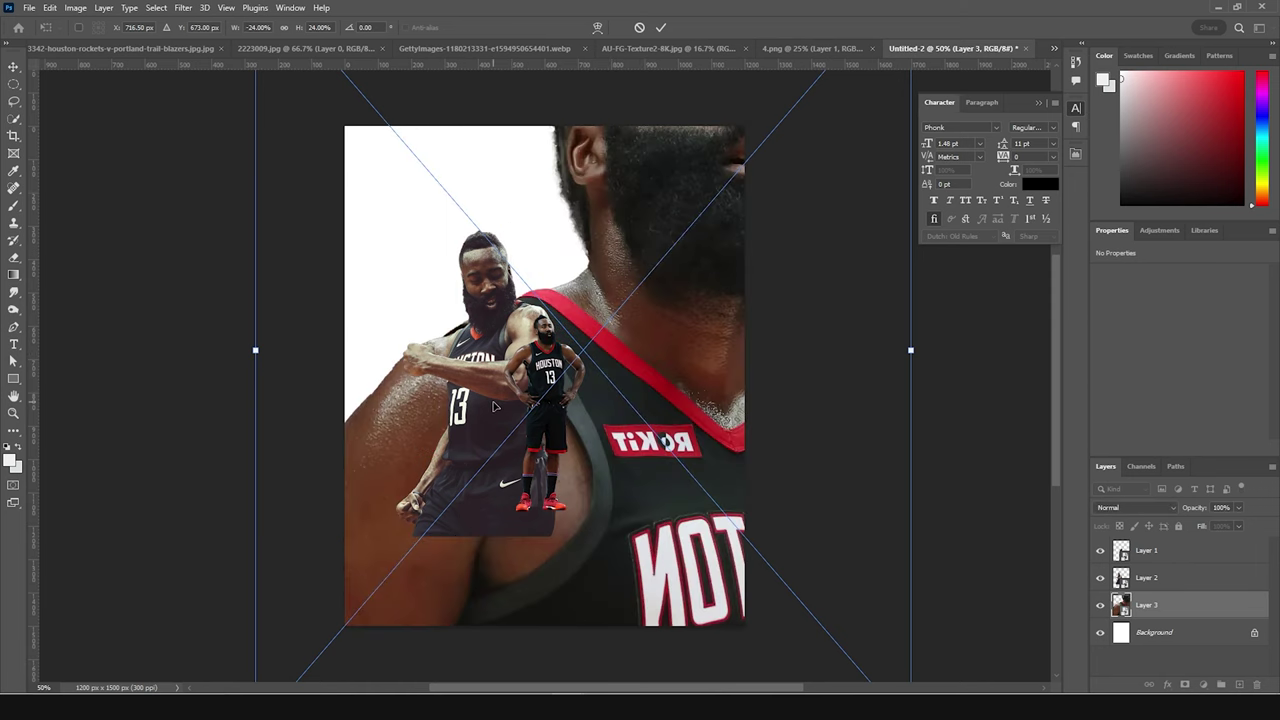
key(ctrl+minus)
key(ctrl+minus)
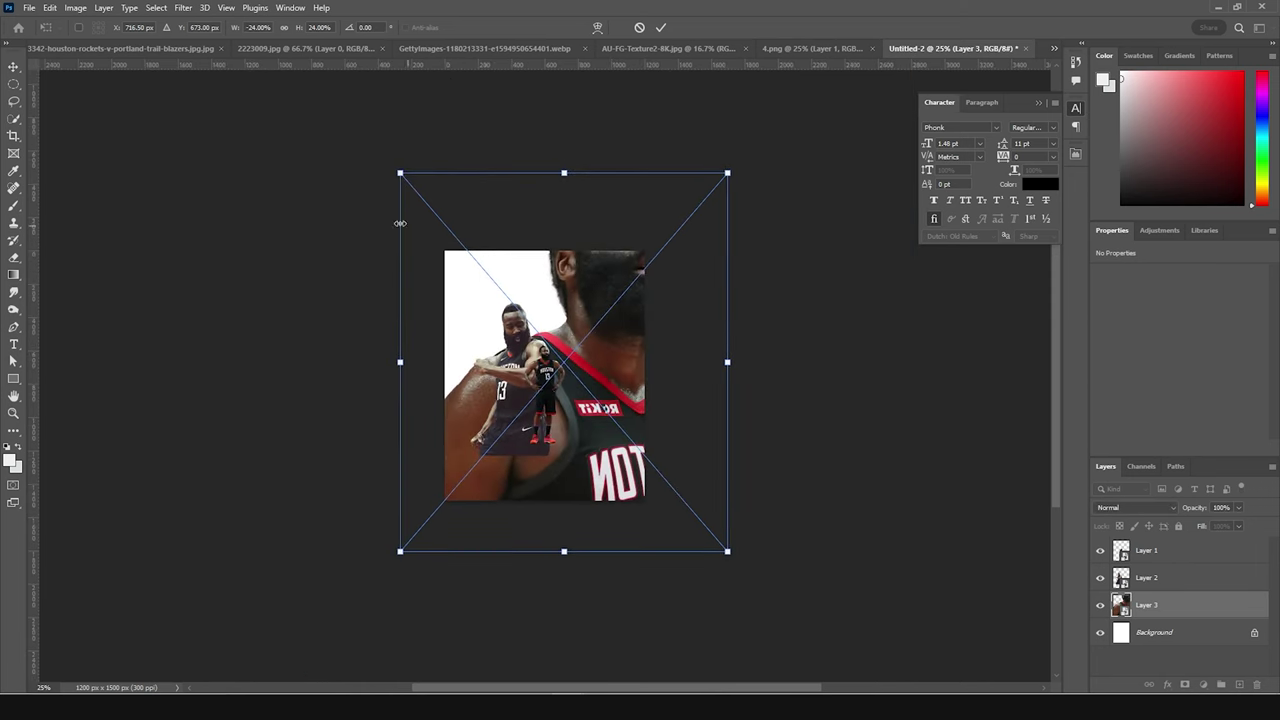
drag(398, 179, 464, 295)
drag(604, 364, 580, 345)
drag(626, 440, 614, 425)
drag(591, 337, 588, 352)
key(Return)
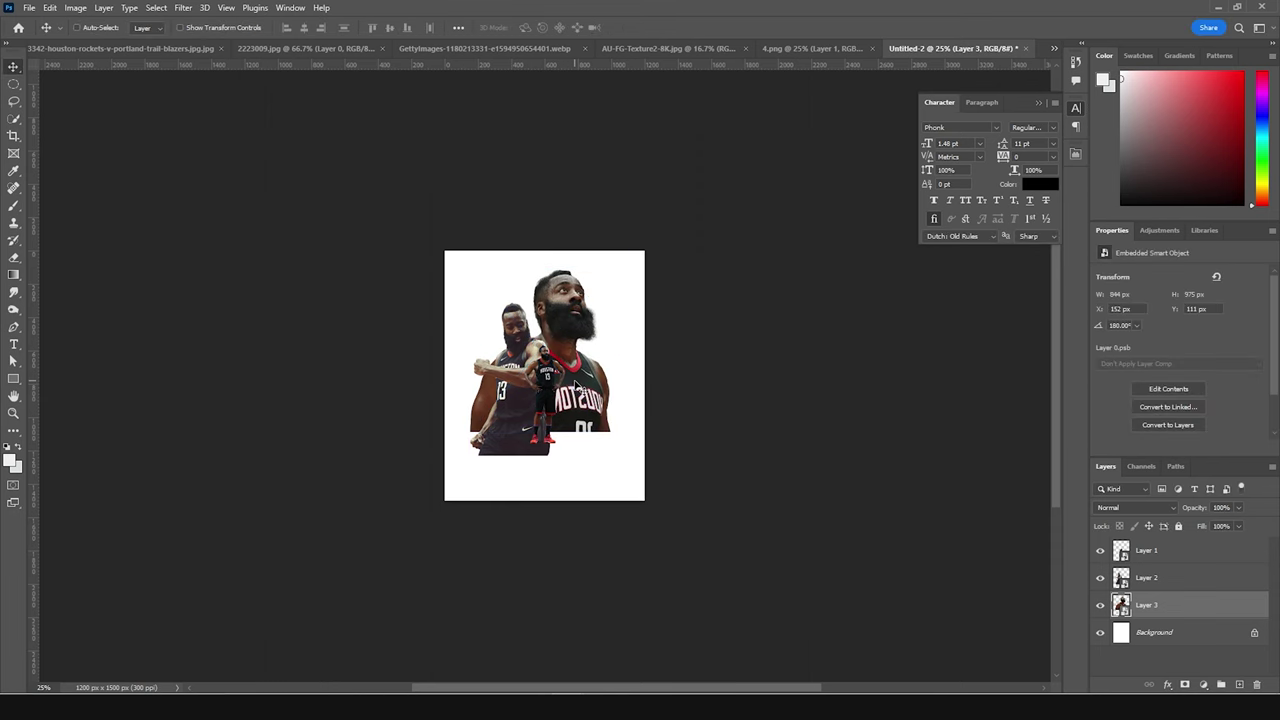
key(ctrl+plus)
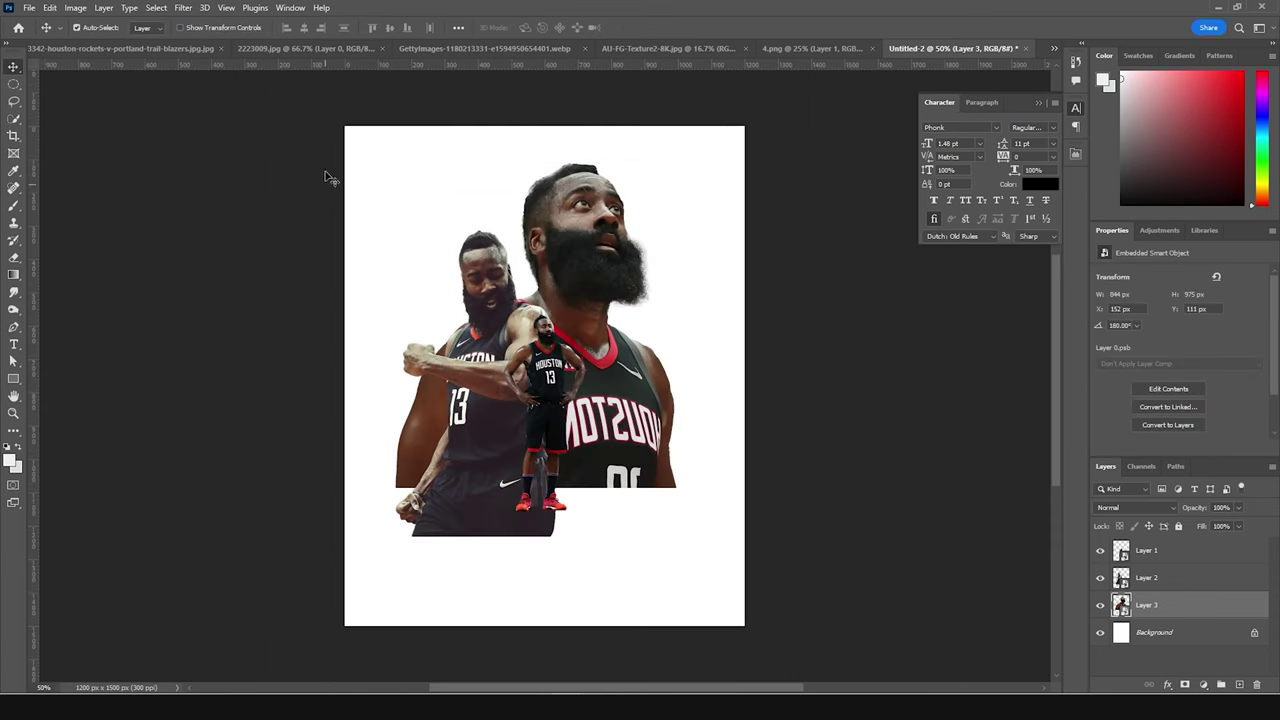
Copy the arena crowd photo into the poster and place its layer beneath all the player layers, just above the background.
click(282, 48)
click(171, 48)
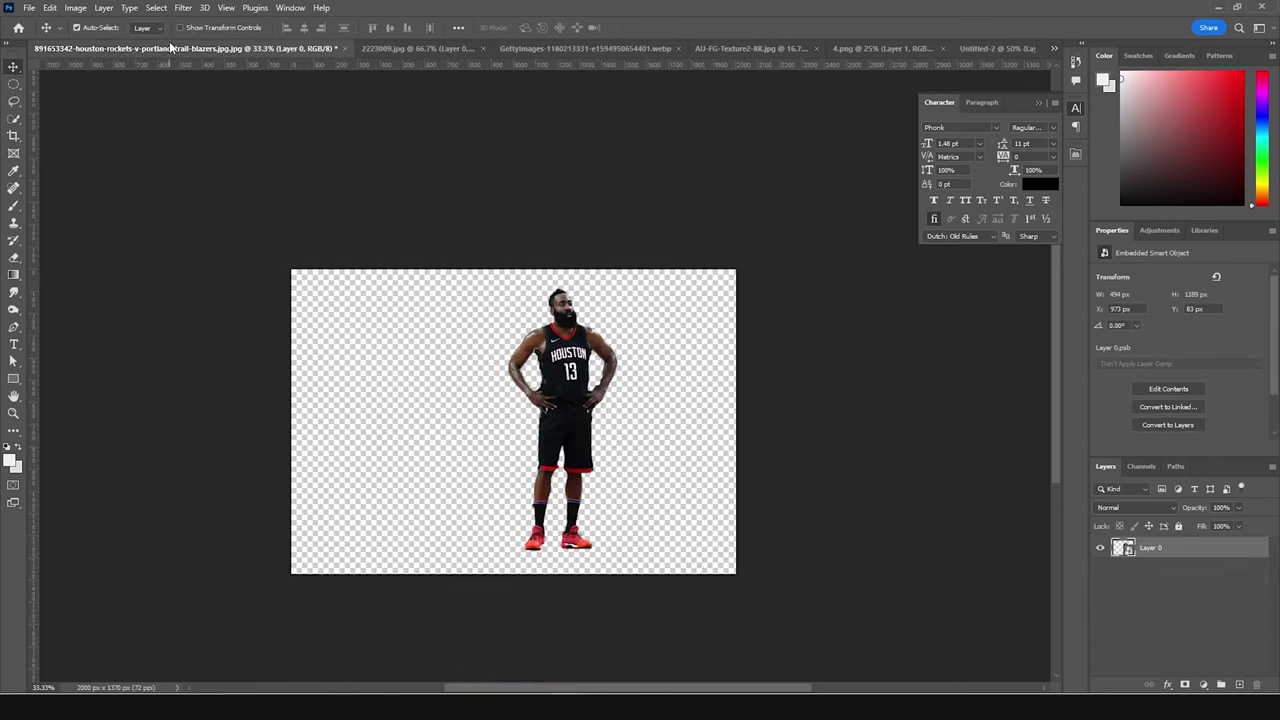
click(714, 48)
click(957, 50)
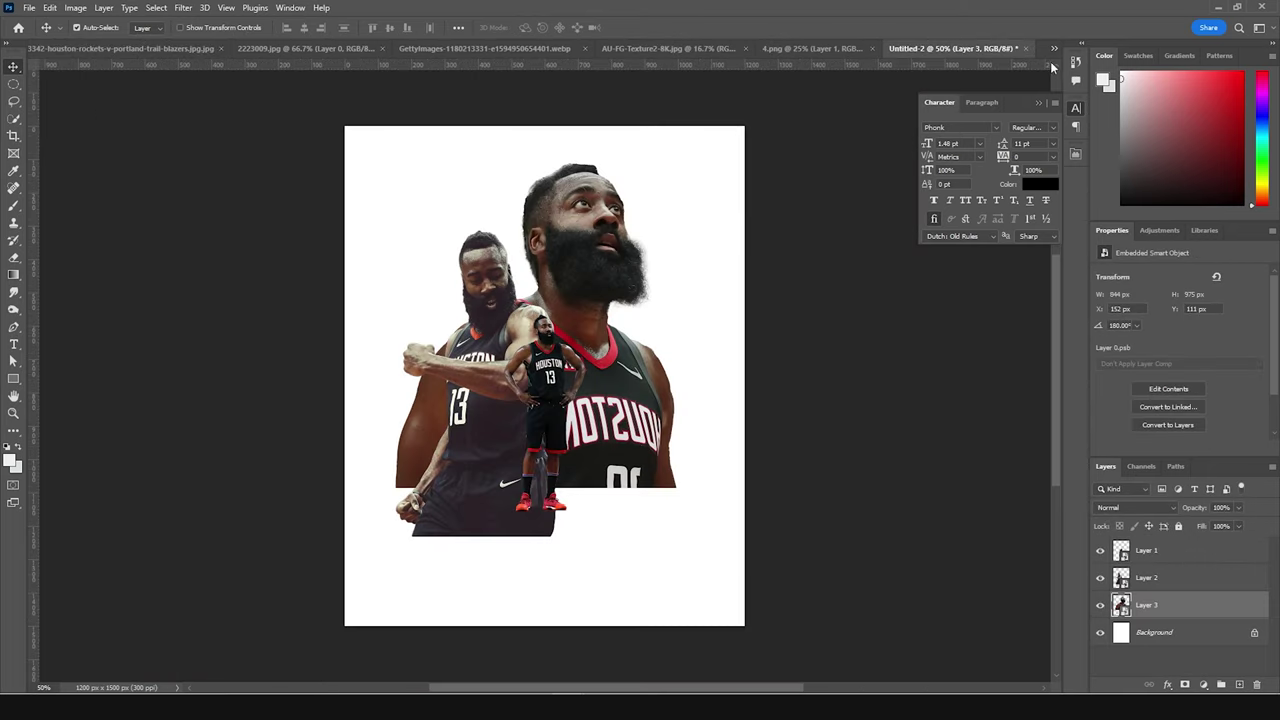
drag(628, 702, 642, 585)
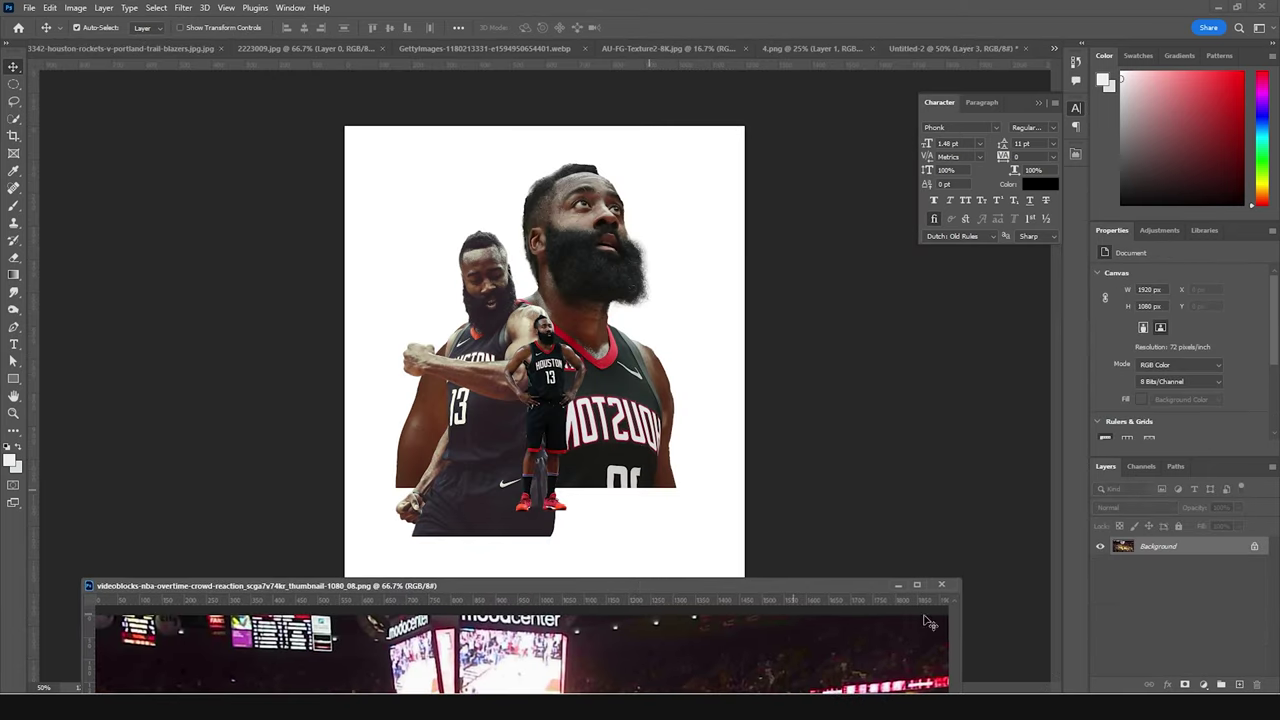
drag(1132, 553, 625, 270)
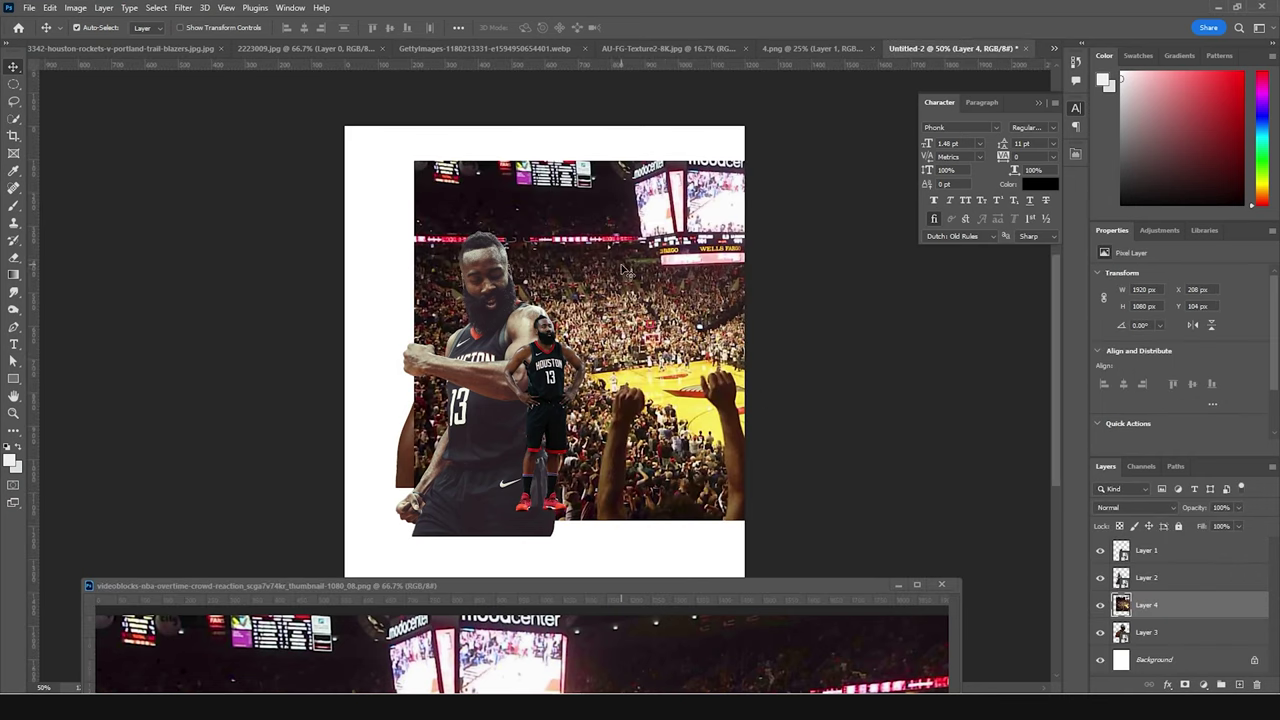
click(898, 585)
drag(1132, 612, 1120, 643)
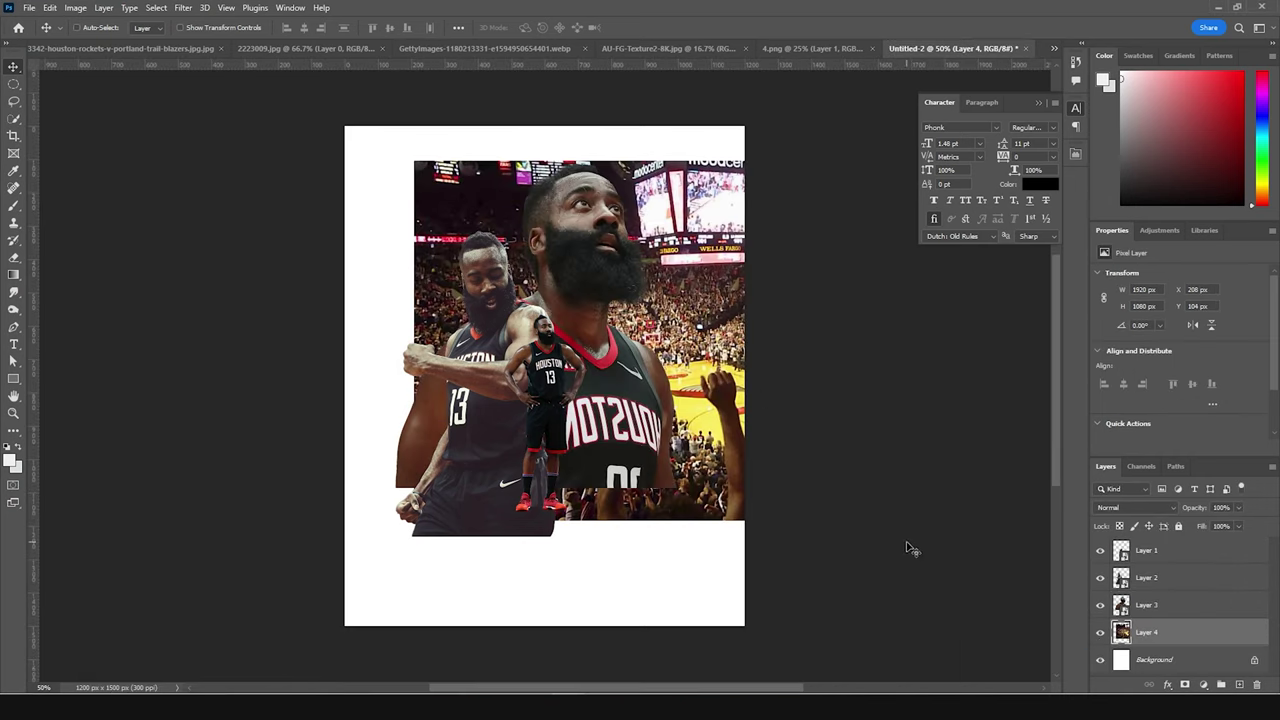
Enlarge the arena photo to about 2328 x 1310 px and position it to fill the upper part of the canvas.
key(ctrl+t)
drag(684, 330, 536, 279)
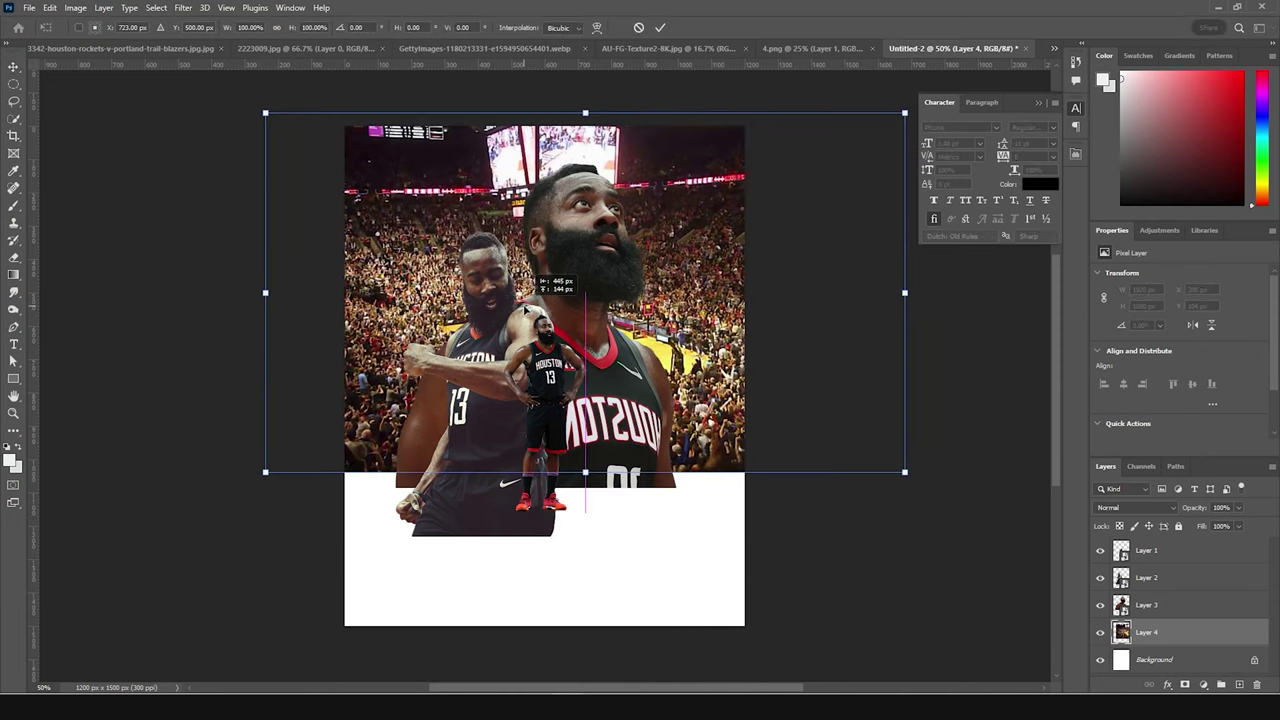
drag(905, 473, 940, 491)
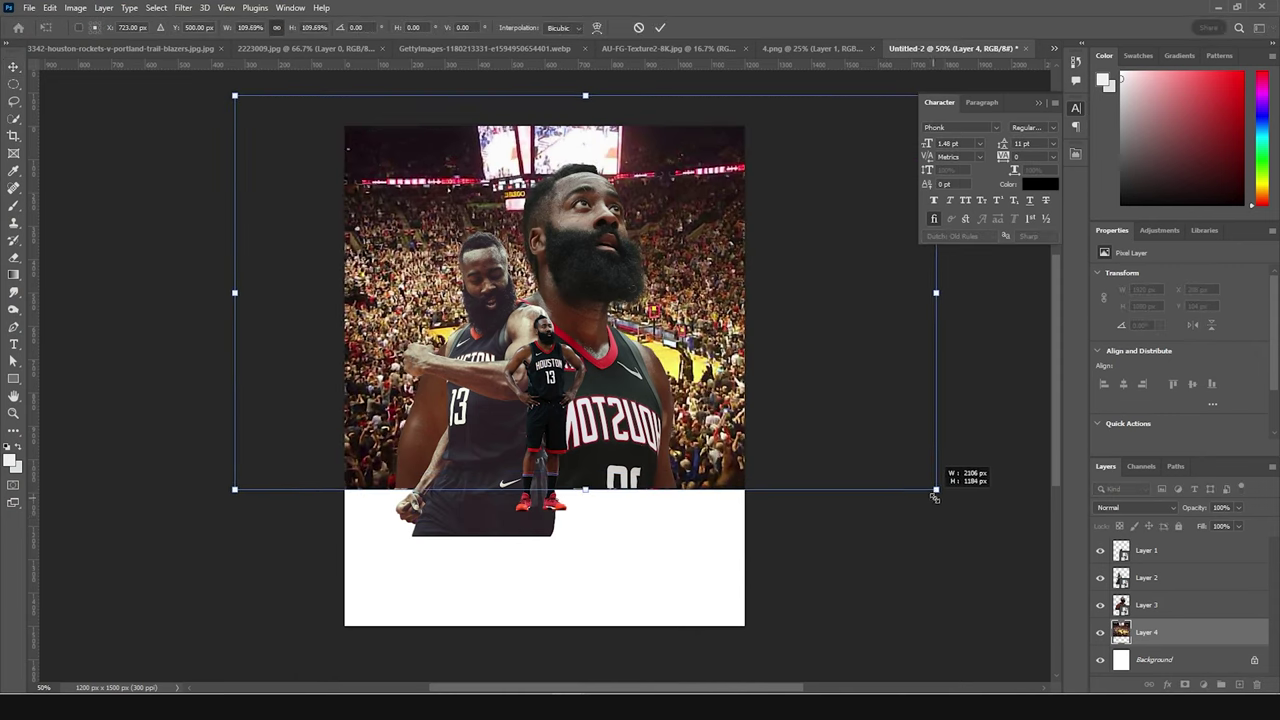
drag(741, 363, 803, 366)
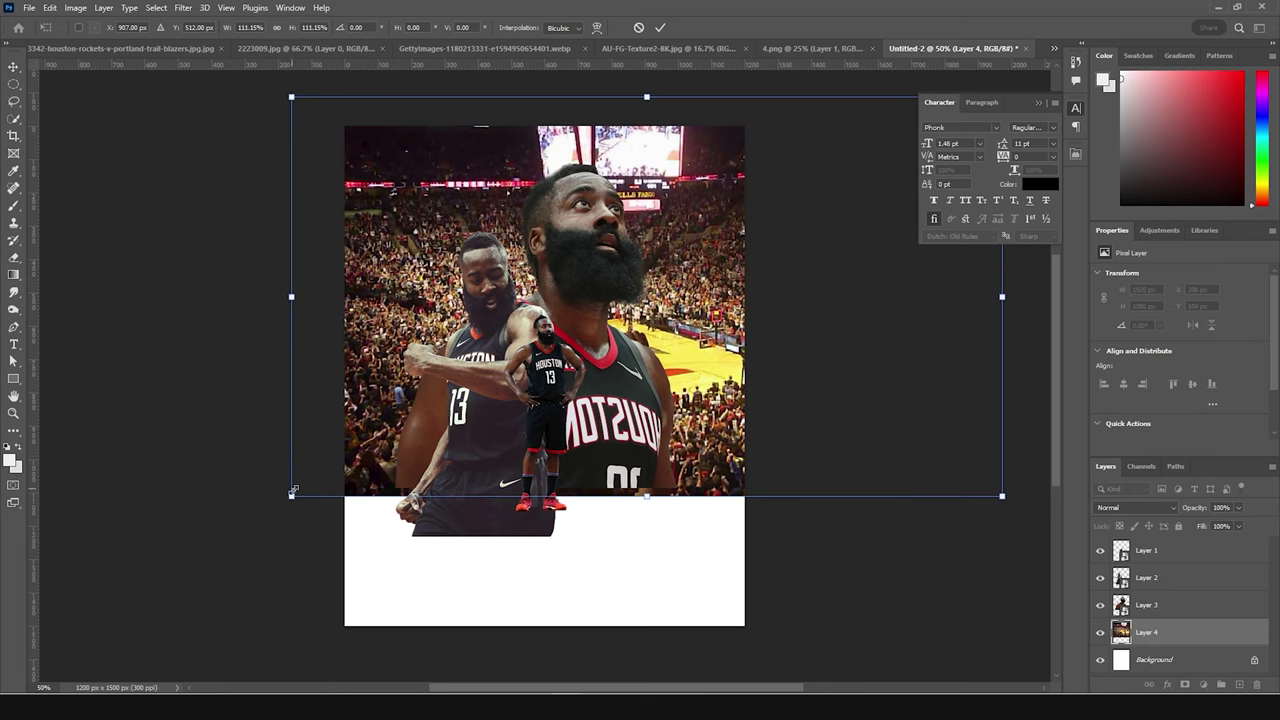
drag(295, 494, 282, 527)
drag(613, 436, 643, 447)
key(Return)
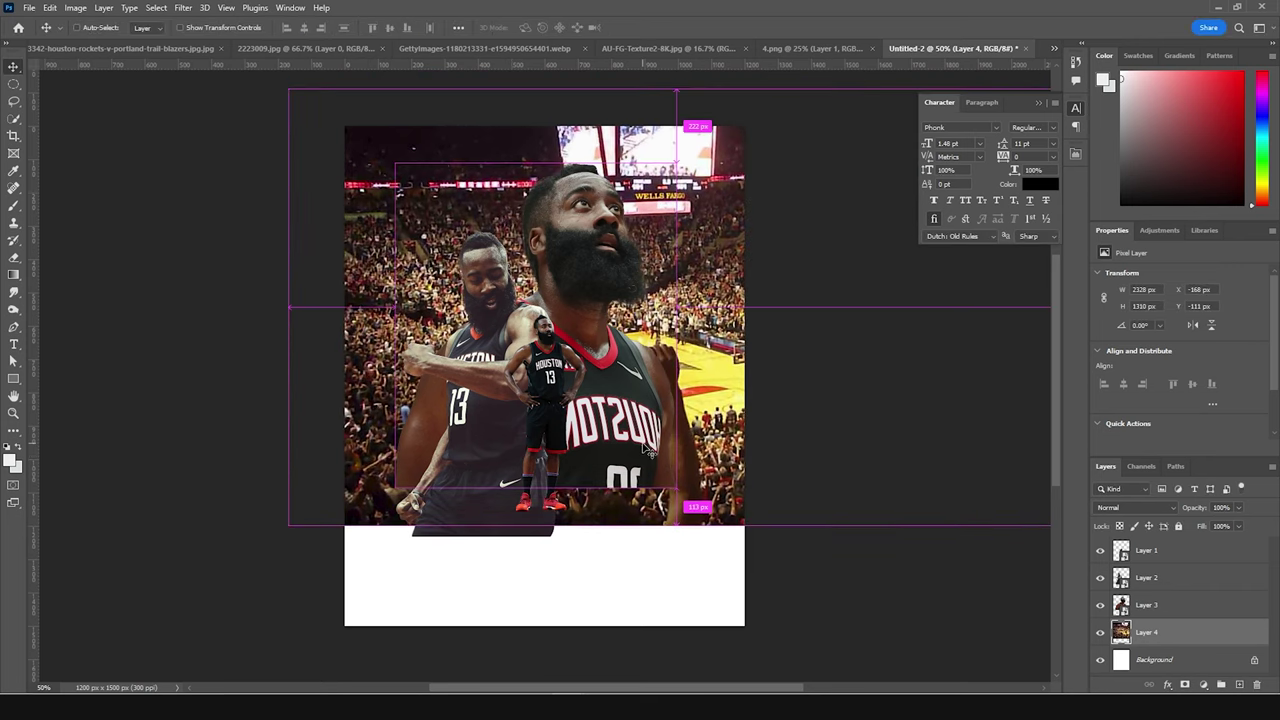
Turn the arena photo black and white with Hue/Saturation by setting the saturation to -100.
key(ctrl+u)
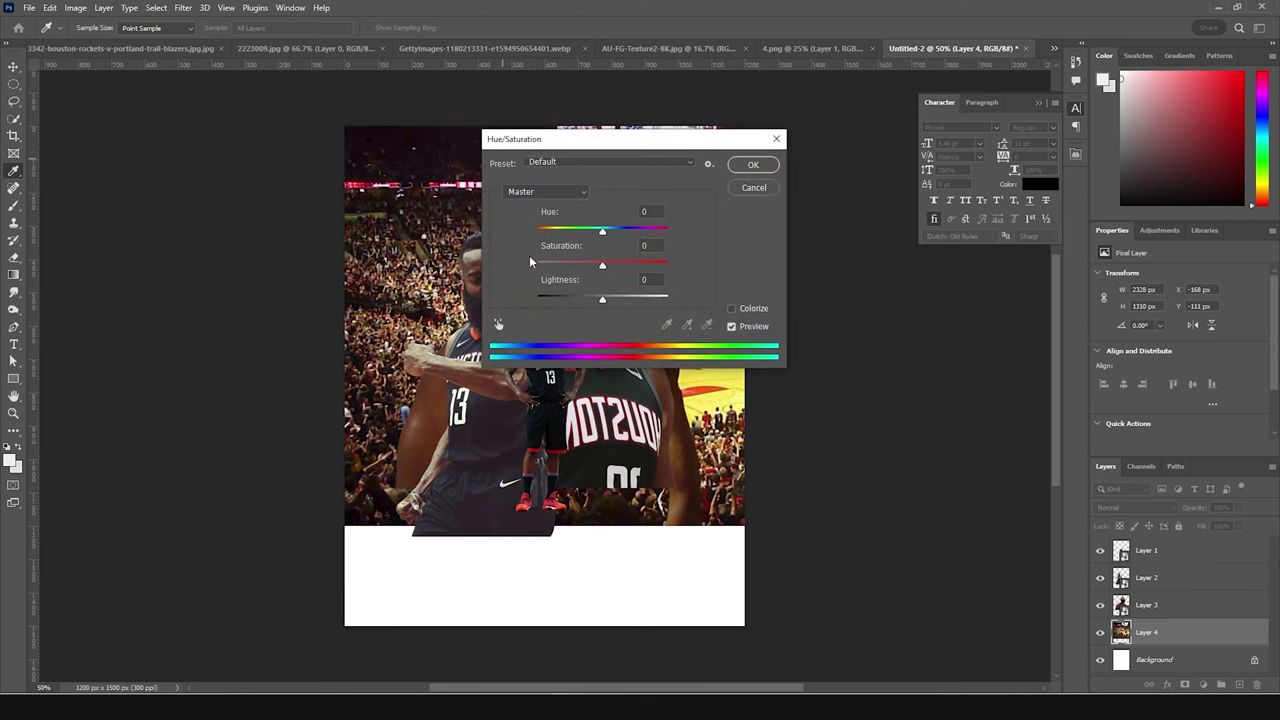
drag(563, 270, 344, 274)
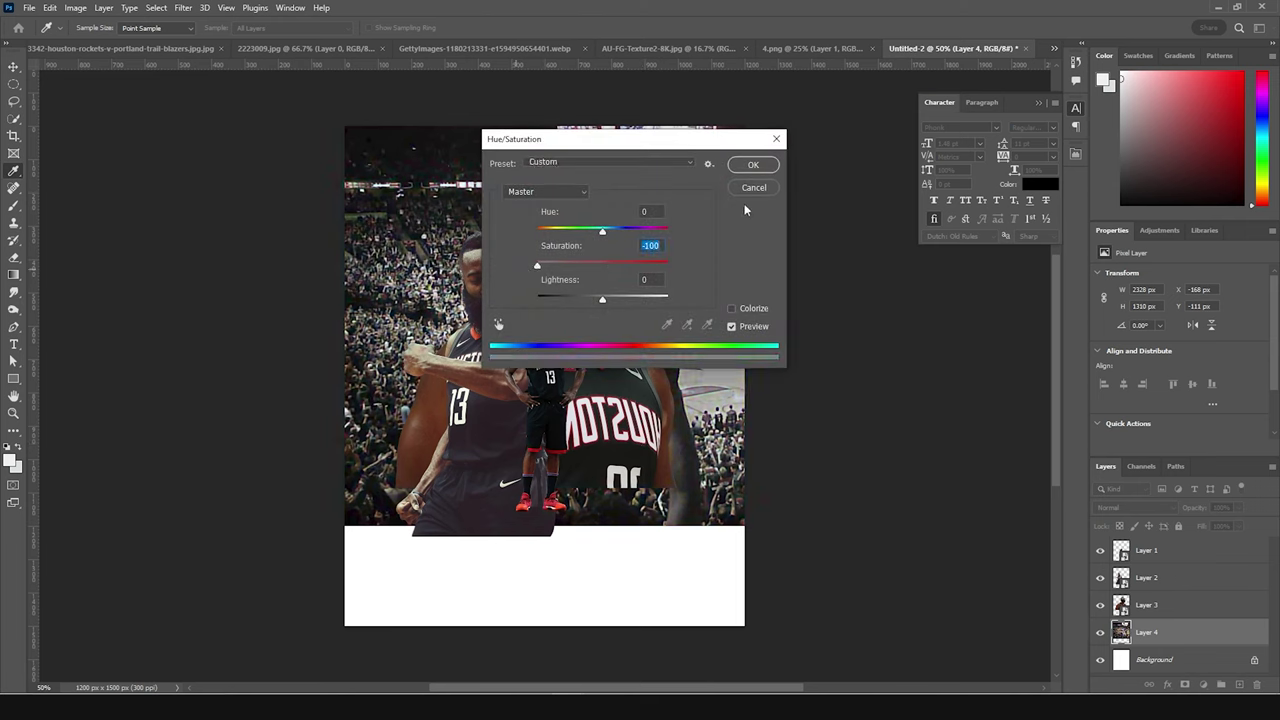
click(751, 165)
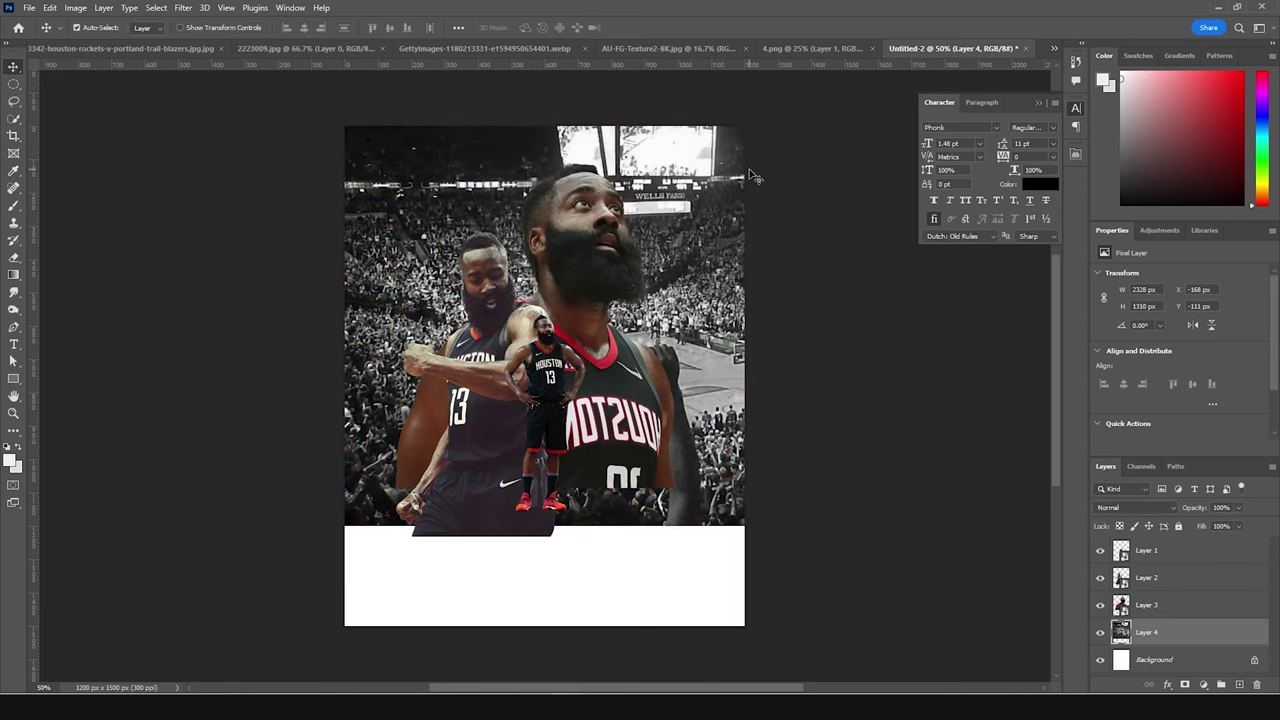
Add the torn paper from 7.png to the poster and move its layer directly beneath the standing player.
click(1054, 48)
click(1043, 55)
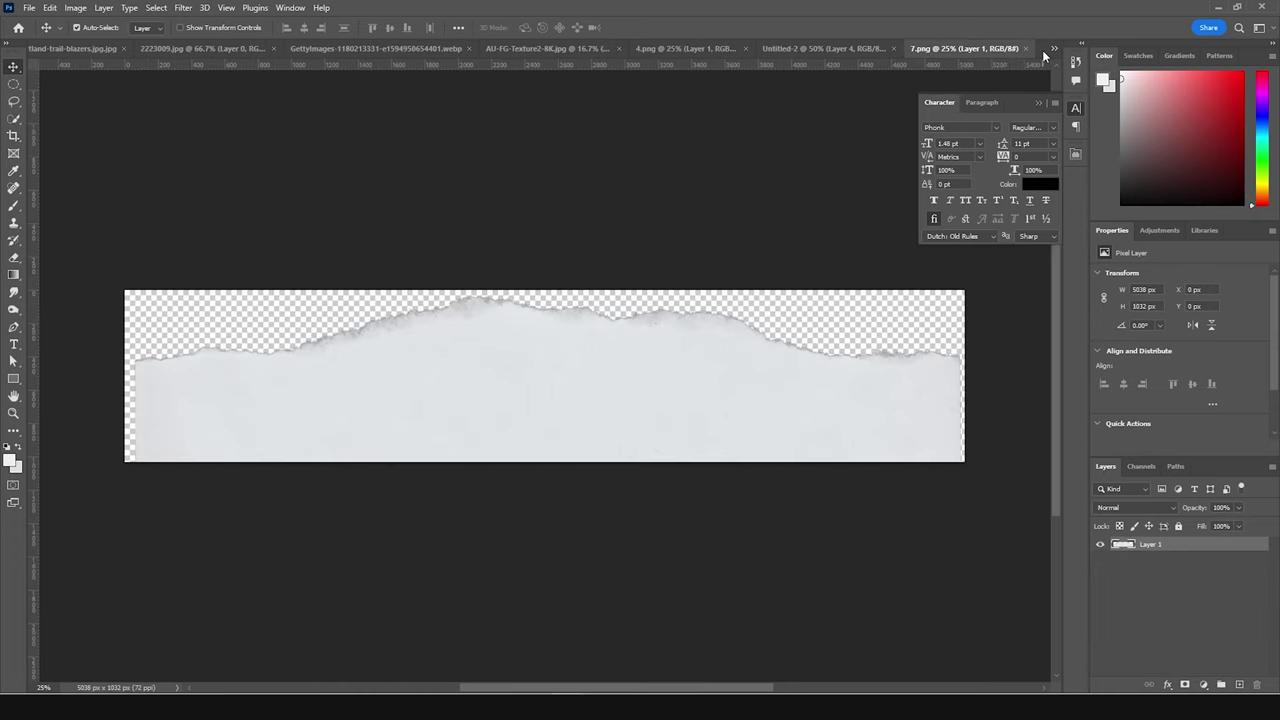
drag(688, 396, 660, 476)
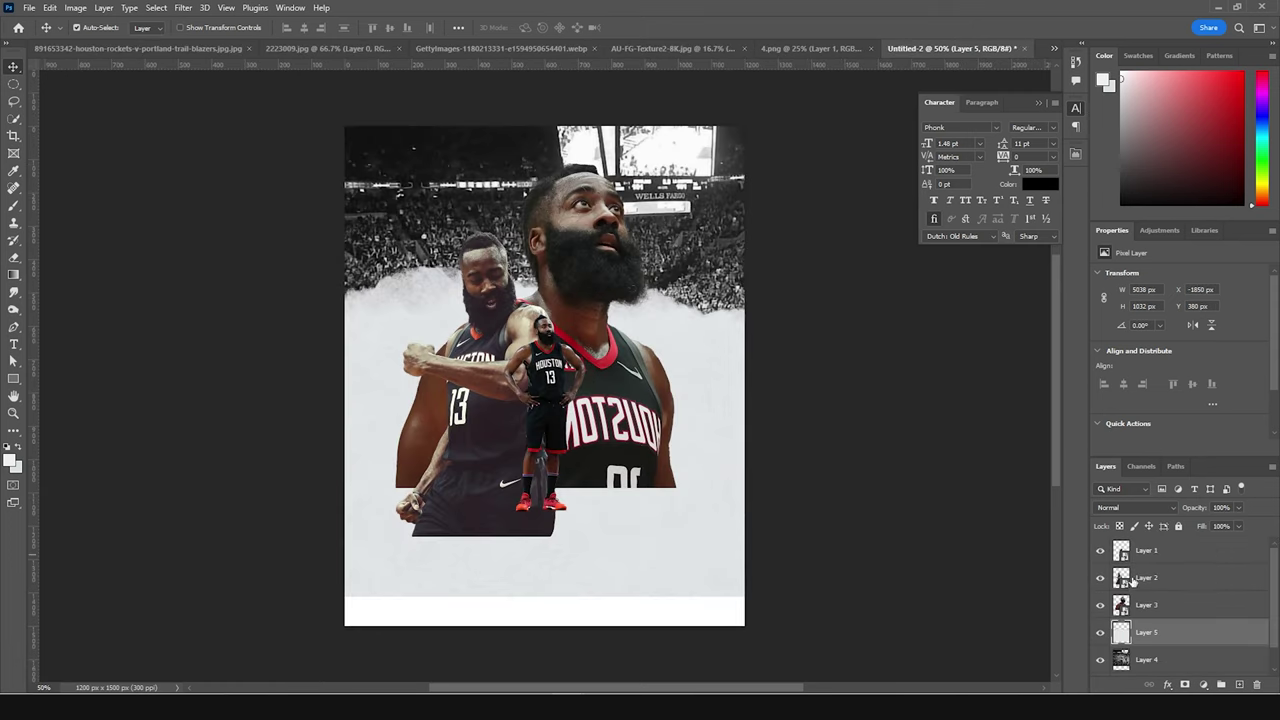
drag(1136, 640, 1173, 566)
drag(733, 563, 731, 563)
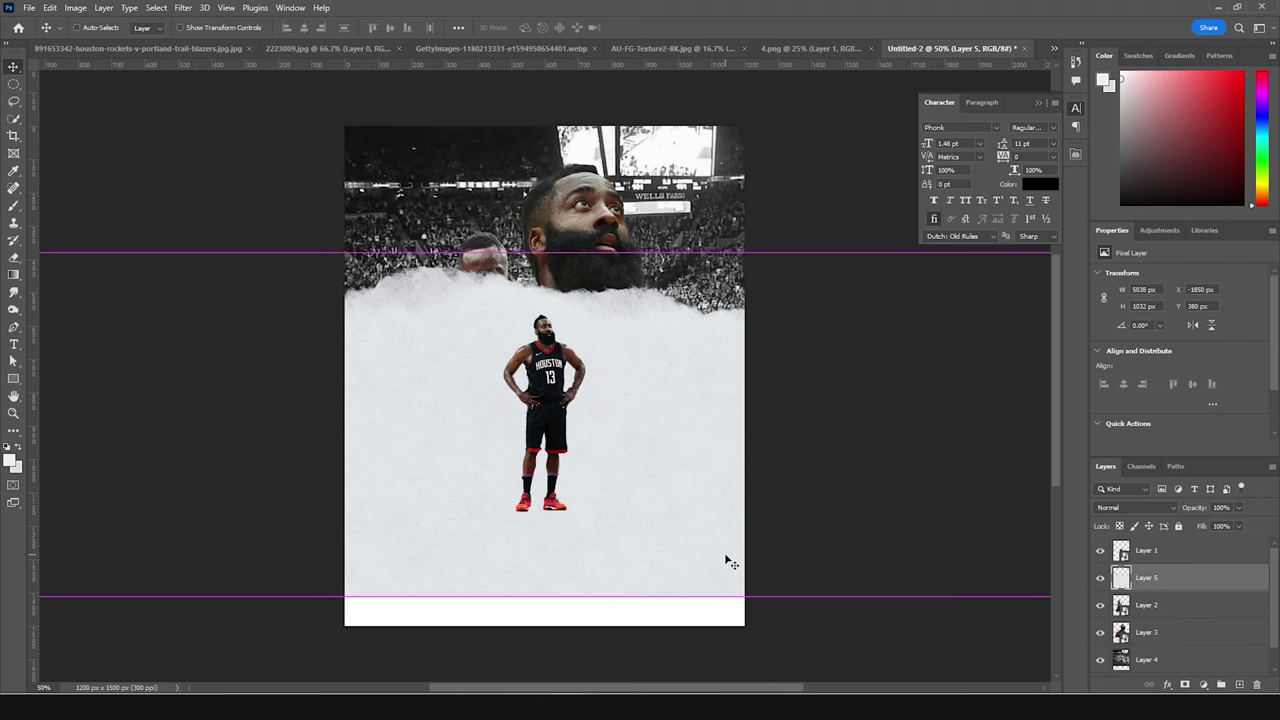
Rotate the torn paper about 15° counterclockwise, shrink it slightly and move it down to cover the canvas's lower part.
key(ctrl+t)
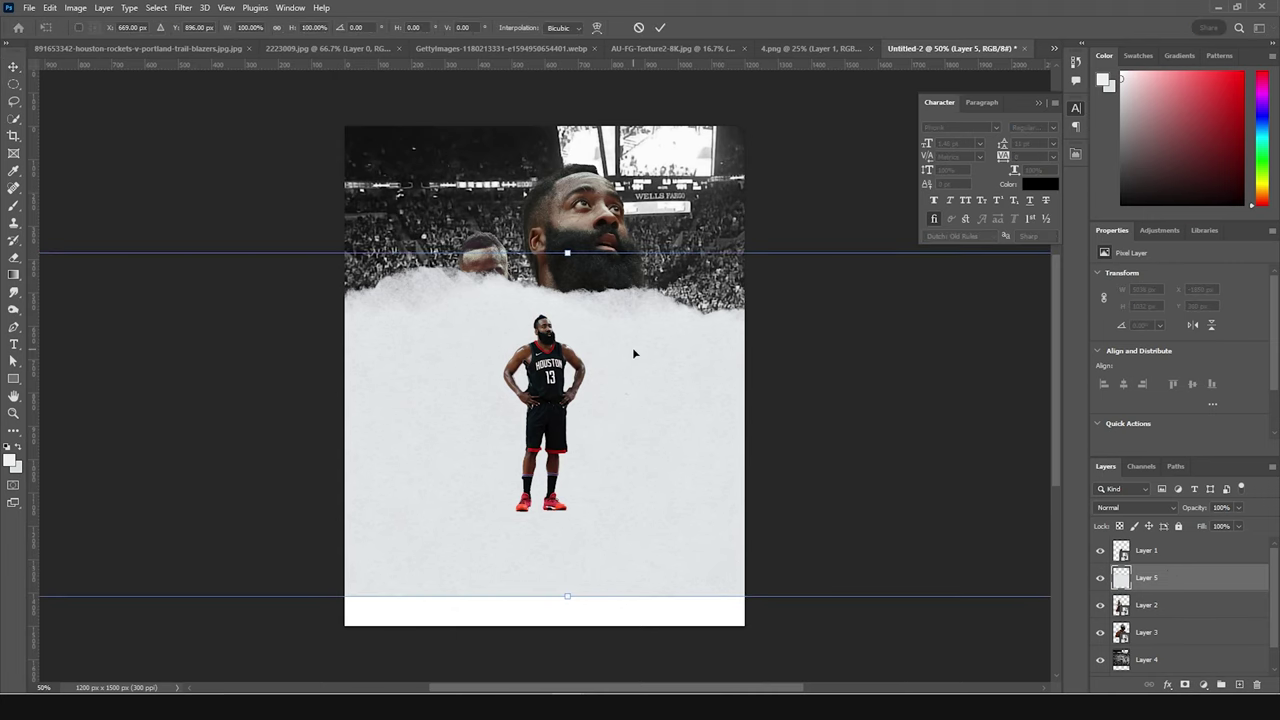
key(ctrl+minus)
key(ctrl+minus)
drag(1017, 318, 930, 225)
drag(687, 372, 700, 438)
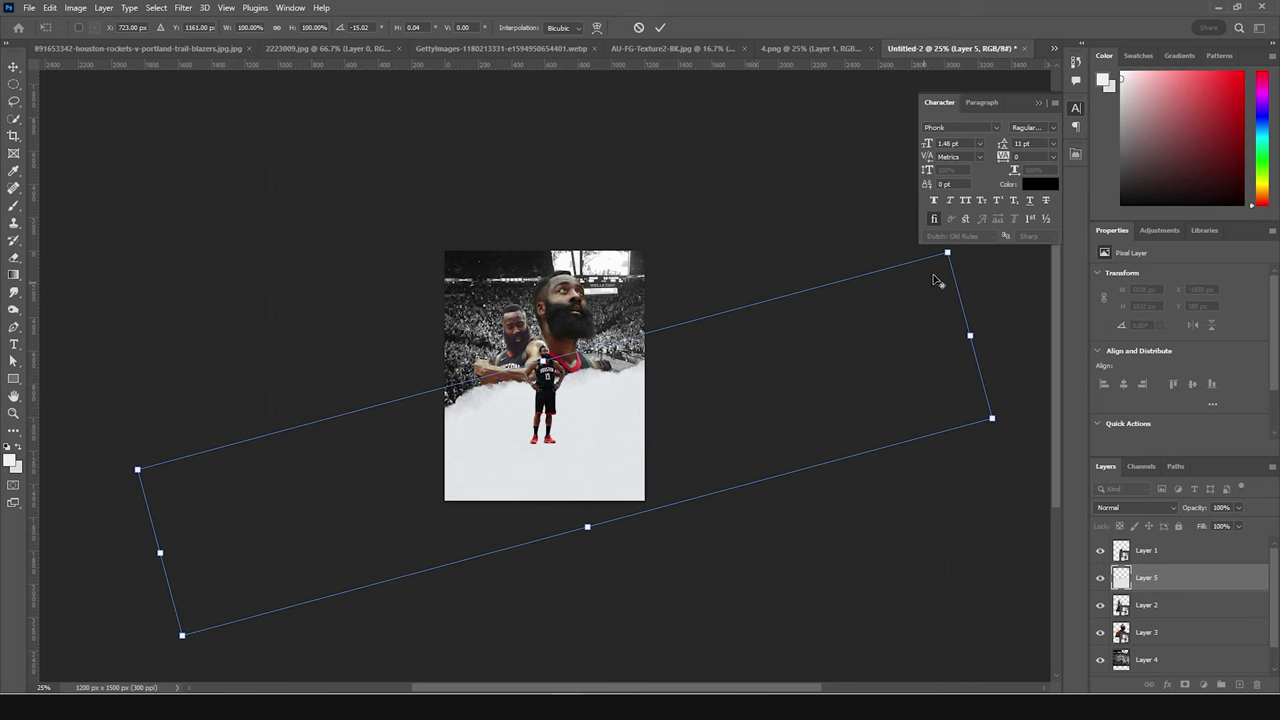
drag(949, 255, 924, 266)
drag(776, 427, 767, 427)
key(Return)
key(ctrl+plus)
key(ctrl+plus)
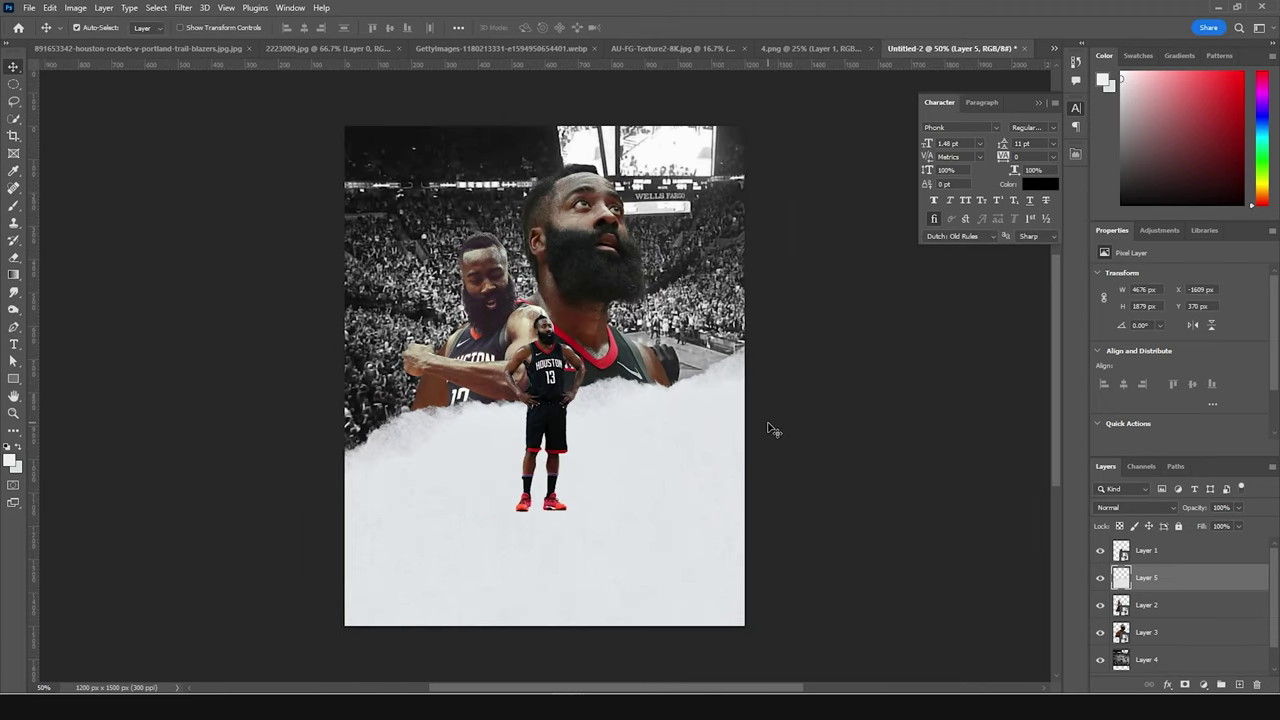
Move the standing player about 40 px right, the arms-crossed player left, and the large portrait up and slightly right.
click(548, 428)
drag(562, 410, 577, 407)
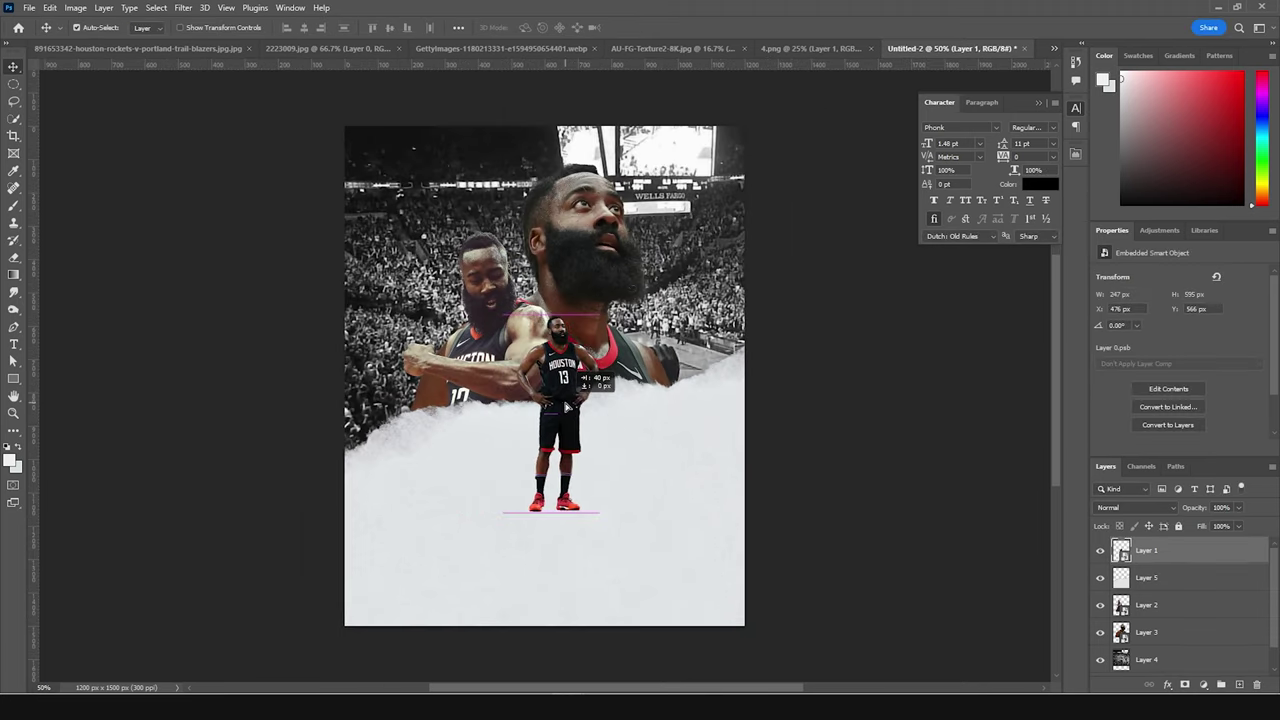
click(512, 357)
drag(512, 357, 481, 362)
mouse_move(566, 346)
mouse_down()
mouse_move(592, 346)
mouse_move(579, 328)
mouse_up()
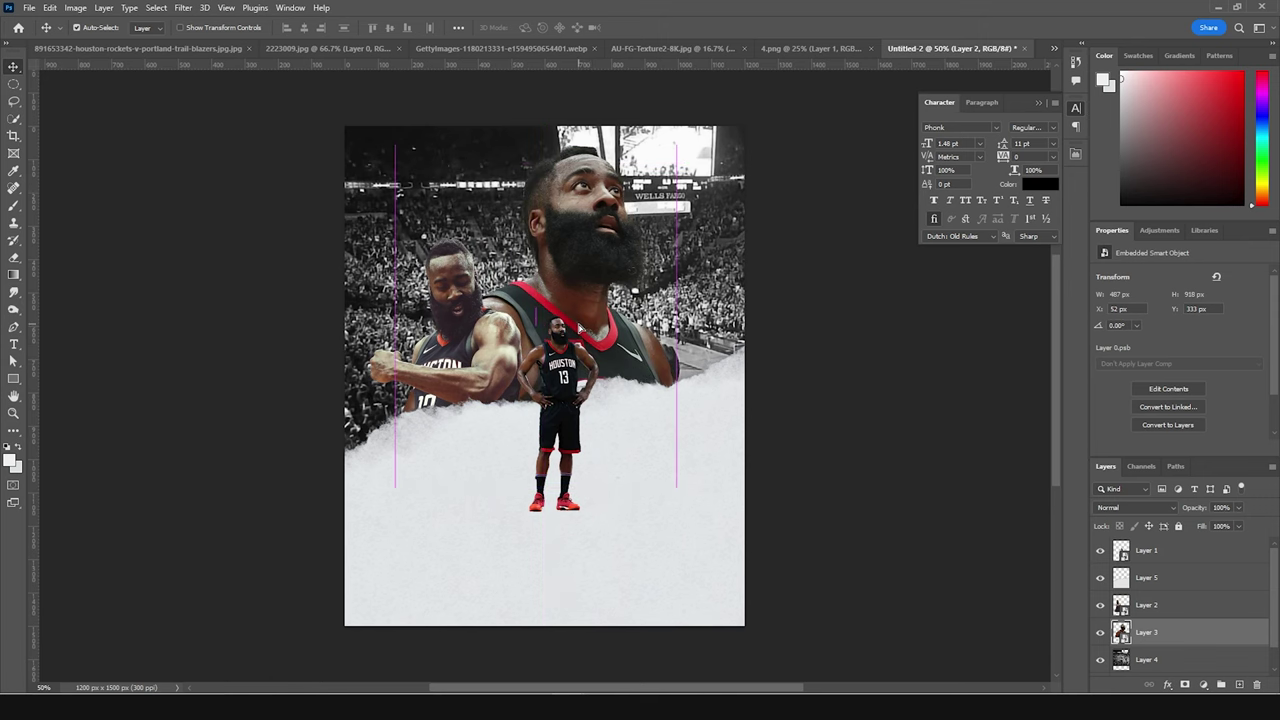
click(838, 492)
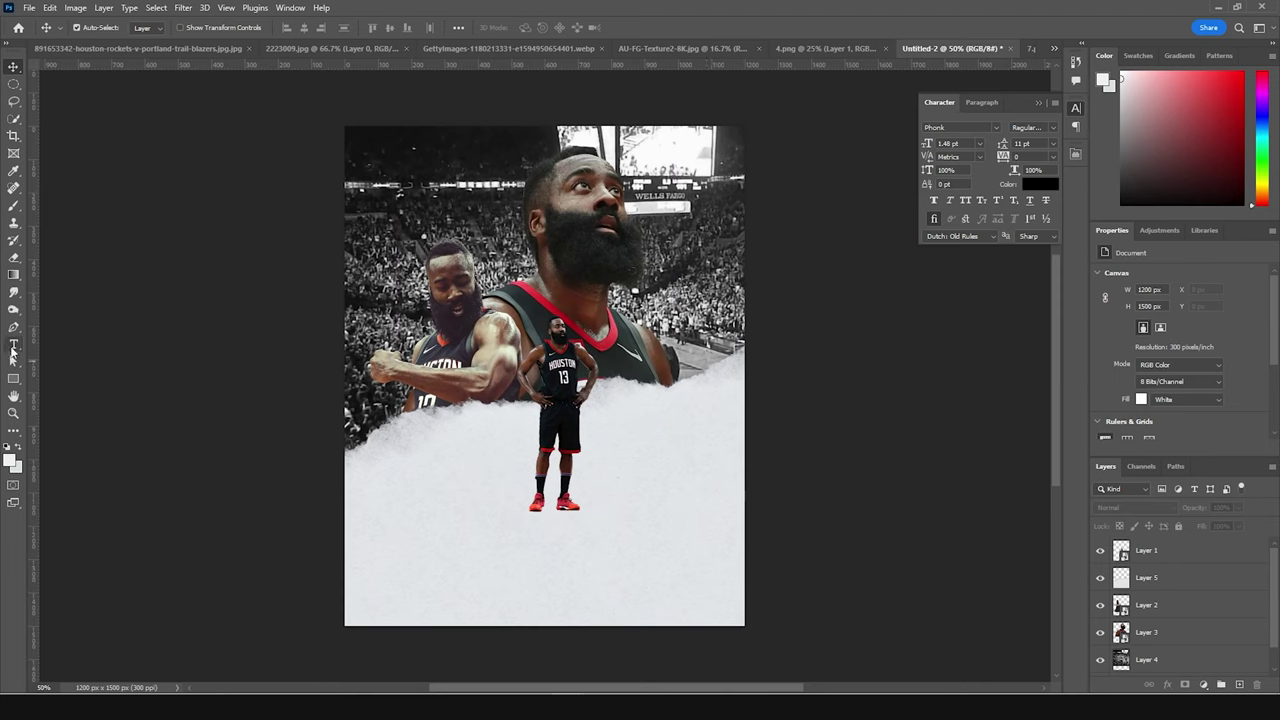
Add the centred text "30+ POINTS AGAINST ALL 29 TEAMS" on the torn paper, coloured with the red sampled from the portrait's collar.
click(13, 344)
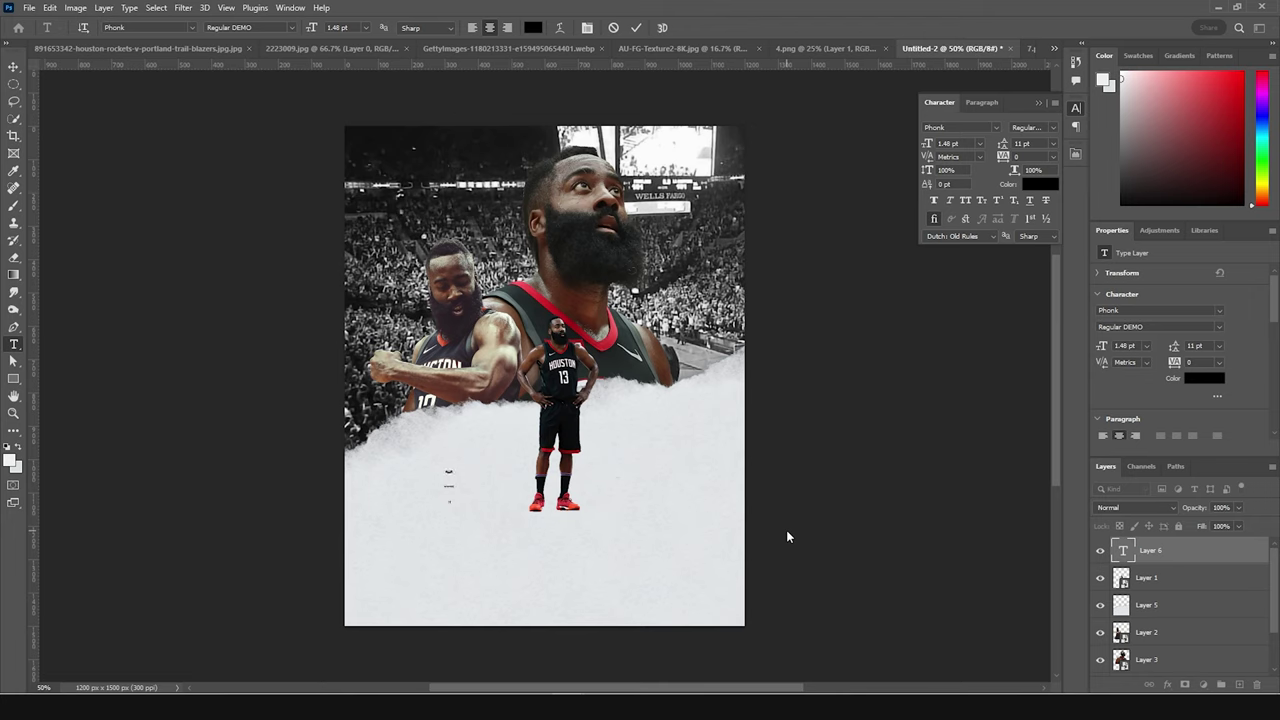
double_click(1119, 556)
click(1040, 184)
click(543, 303)
click(1040, 391)
Set the font size of the whole text block to 19 pt.
drag(959, 143, 832, 150)
text(7)
key(Up)
key(Up)
key(Up)
key(Up)
key(Up)
key(Up)
key(Up)
key(Up)
key(Up)
key(Up)
key(Up)
key(Up)
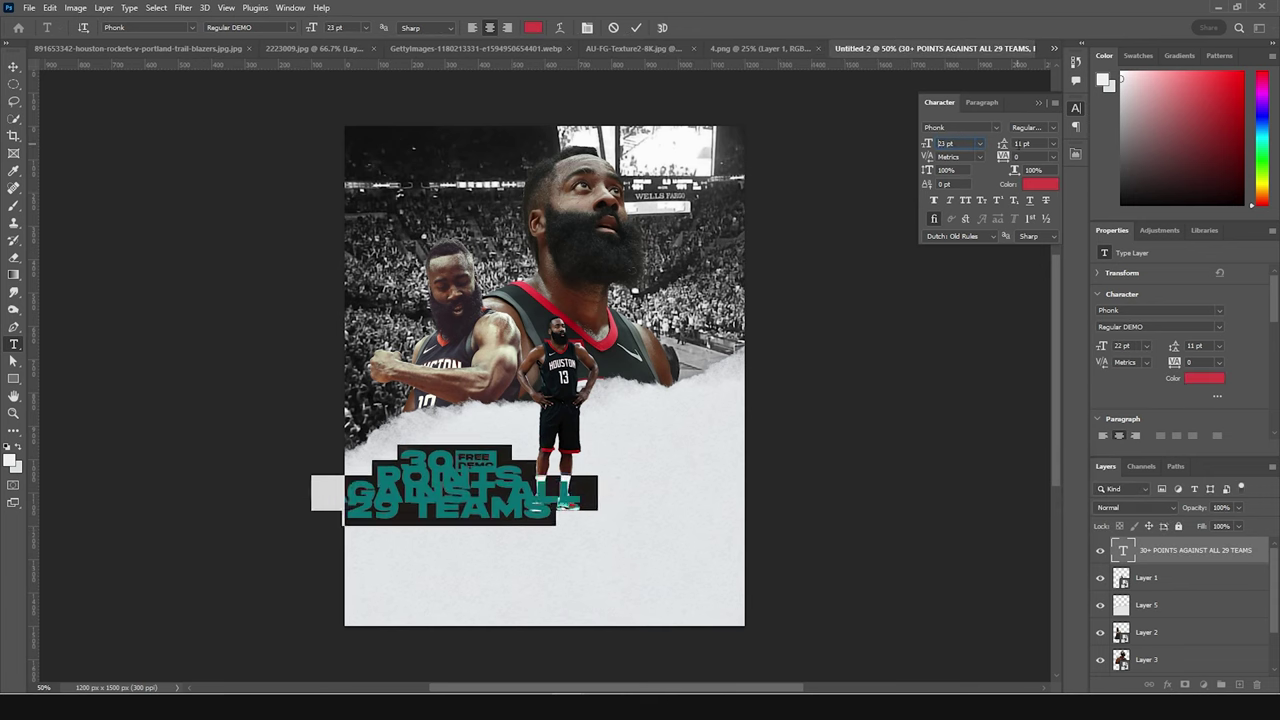
key(Up)
key(Up)
key(Up)
key(Up)
key(Up)
key(Up)
key(Up)
key(Up)
key(Up)
key(Up)
key(Up)
key(Up)
key(Up)
key(Up)
key(Up)
key(Up)
key(Up)
key(Up)
key(Up)
key(Up)
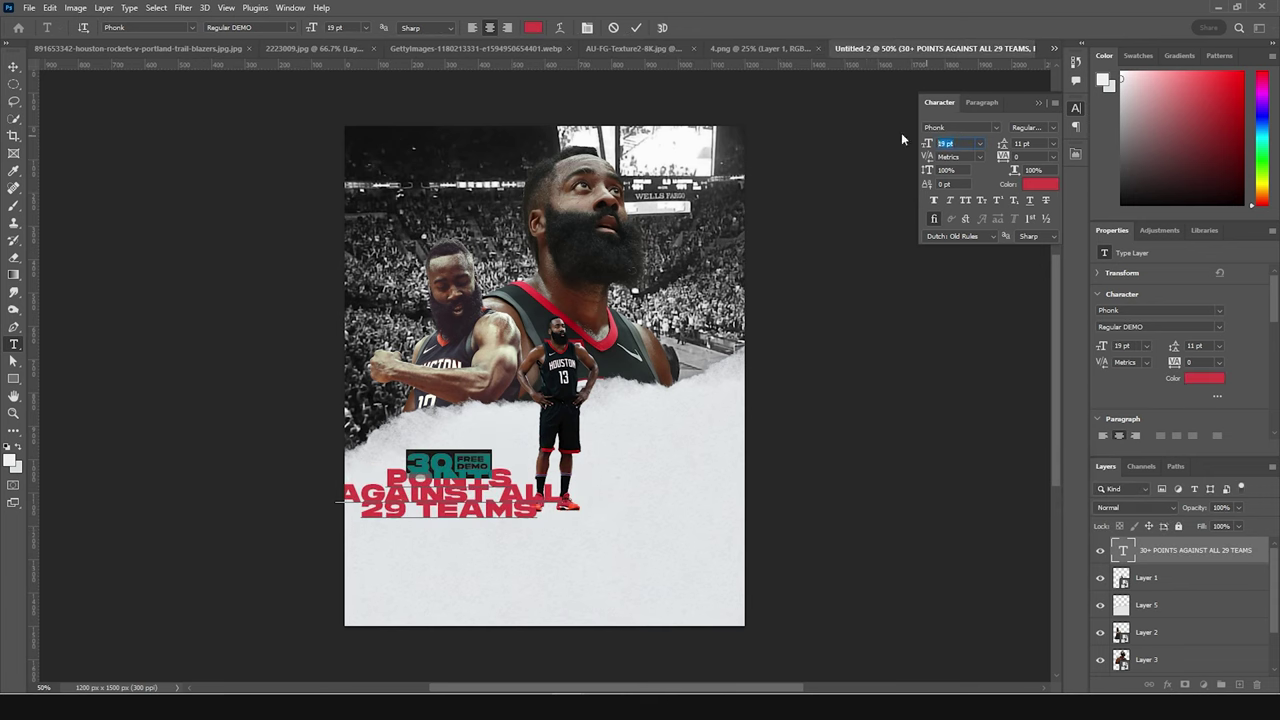
Replace the font that shows a demo placeholder instead of the plus sign in the 30+ line and enlarge that line.
click(995, 128)
click(1056, 181)
drag(512, 442, 244, 464)
click(936, 145)
key(Up)
key(Up)
key(Up)
key(Up)
key(Up)
key(Up)
key(Up)
key(Up)
key(Up)
key(Up)
key(Up)
key(Up)
Adjust the font size and increase the leading of the text lines below 30+.
drag(546, 512, 380, 479)
click(937, 147)
key(Down)
key(Down)
key(Down)
key(Down)
key(Down)
key(Down)
key(Down)
key(Down)
key(Down)
key(Down)
key(Down)
key(Down)
key(Down)
key(Down)
key(Down)
key(Down)
key(Down)
key(Down)
key(Down)
key(Down)
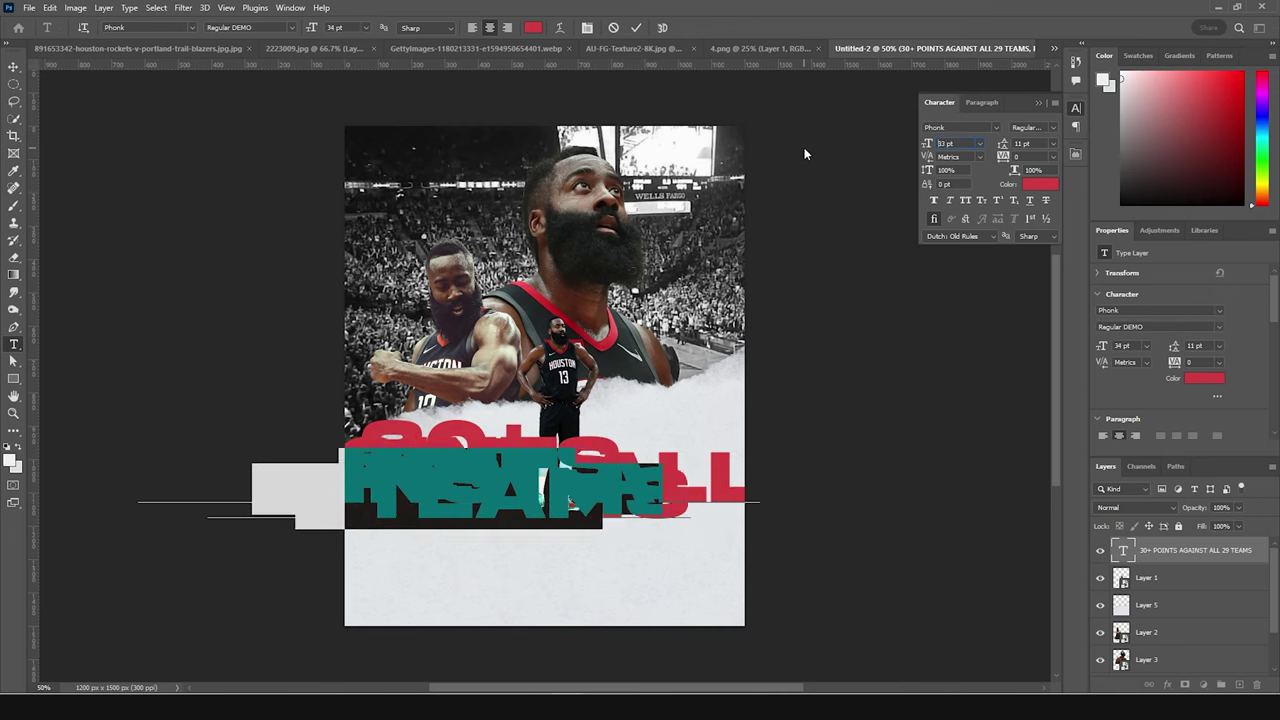
click(1020, 145)
key(Up)
key(Up)
key(Up)
key(Up)
key(Up)
key(Up)
Reduce the size and leading of the AGAINST ALL line to fit closely beneath POINTS.
drag(560, 512, 340, 511)
drag(955, 144, 878, 140)
key(Down)
key(Down)
key(Down)
key(Down)
key(Down)
key(Down)
key(Down)
drag(1034, 144, 912, 151)
key(Down)
key(Down)
key(Down)
key(Down)
key(Down)
key(Down)
Reduce the size and leading of the 29 TEAMS line to match the width of AGAINST ALL.
drag(542, 533, 350, 534)
drag(955, 144, 901, 146)
key(Down)
key(Down)
key(Down)
key(Down)
drag(1034, 144, 943, 152)
key(Down)
key(Down)
key(Down)
Set the 30+ line's font size to 41 pt to match the width of the lines below.
drag(540, 450, 358, 455)
drag(956, 144, 867, 158)
key(Down)
key(Down)
key(Down)
key(Down)
key(Down)
key(Down)
key(Down)
key(Down)
key(Down)
key(Down)
key(Down)
key(Down)
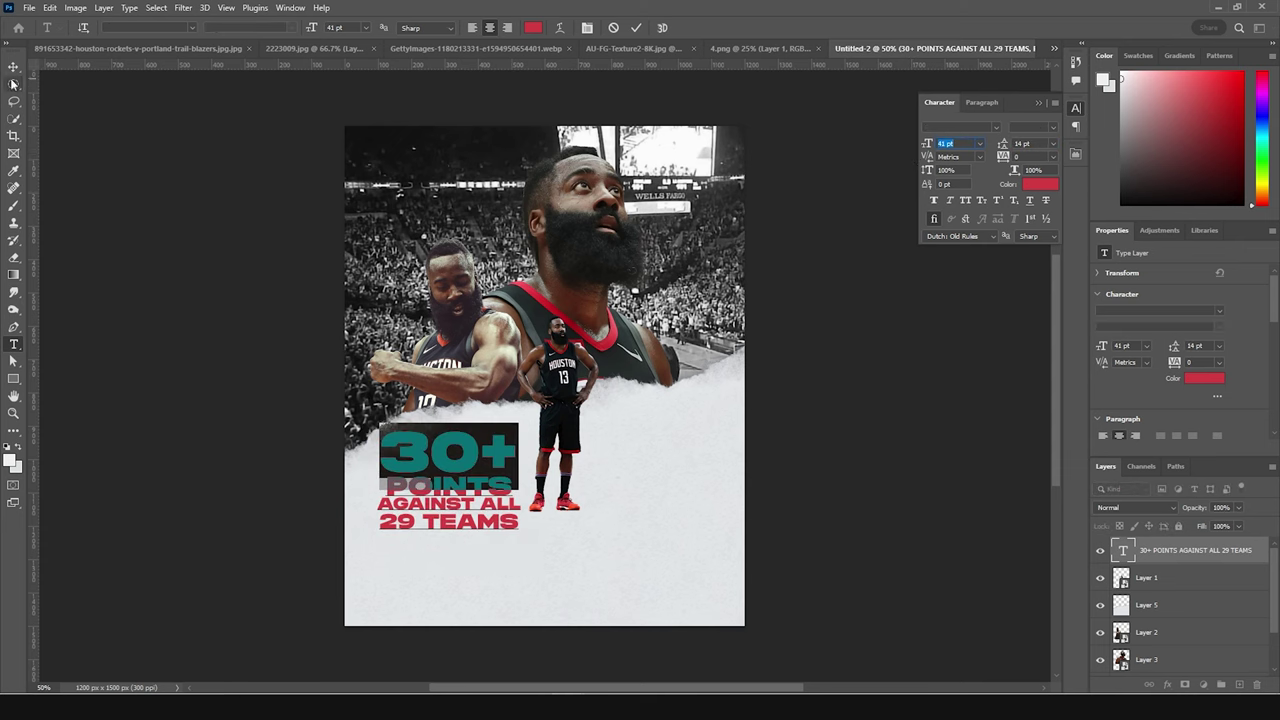
Enlarge the text block to about 658 x 448 px, centre it on the torn paper and convert it to a smart object.
click(13, 67)
key(ctrl+t)
drag(523, 534, 560, 560)
drag(468, 472, 561, 499)
key(Return)
right_click(1220, 545)
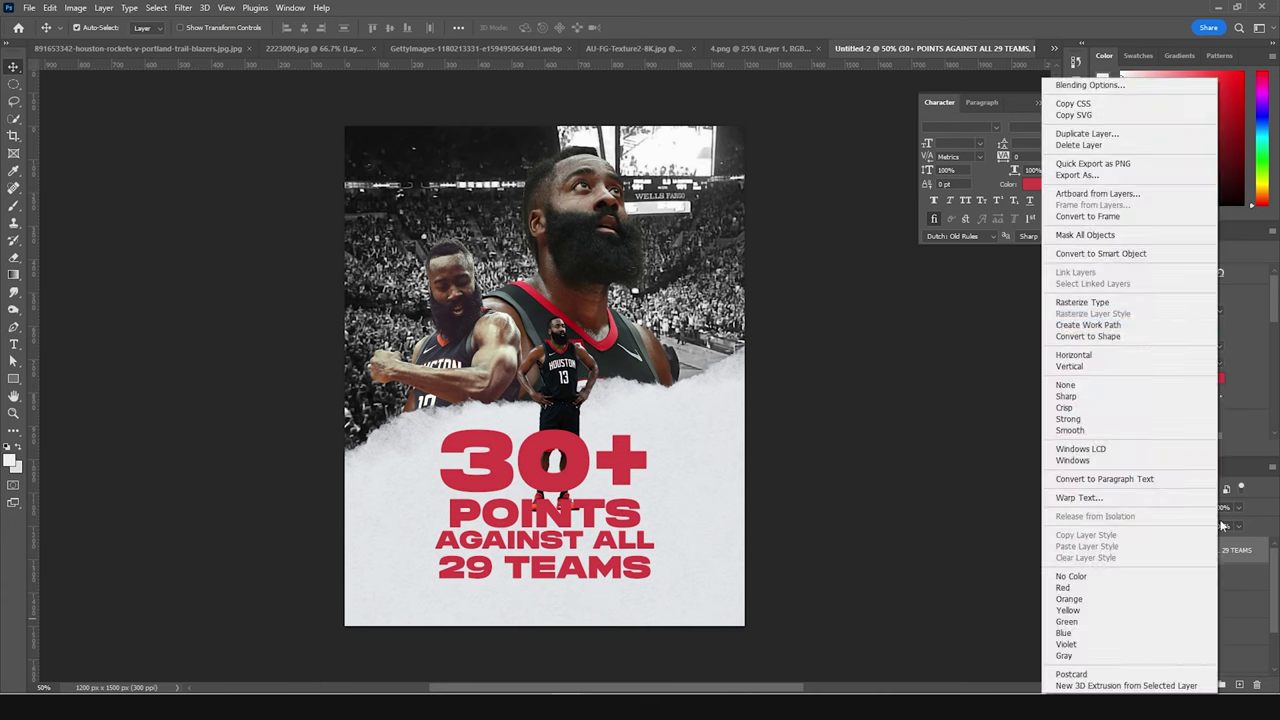
click(1138, 251)
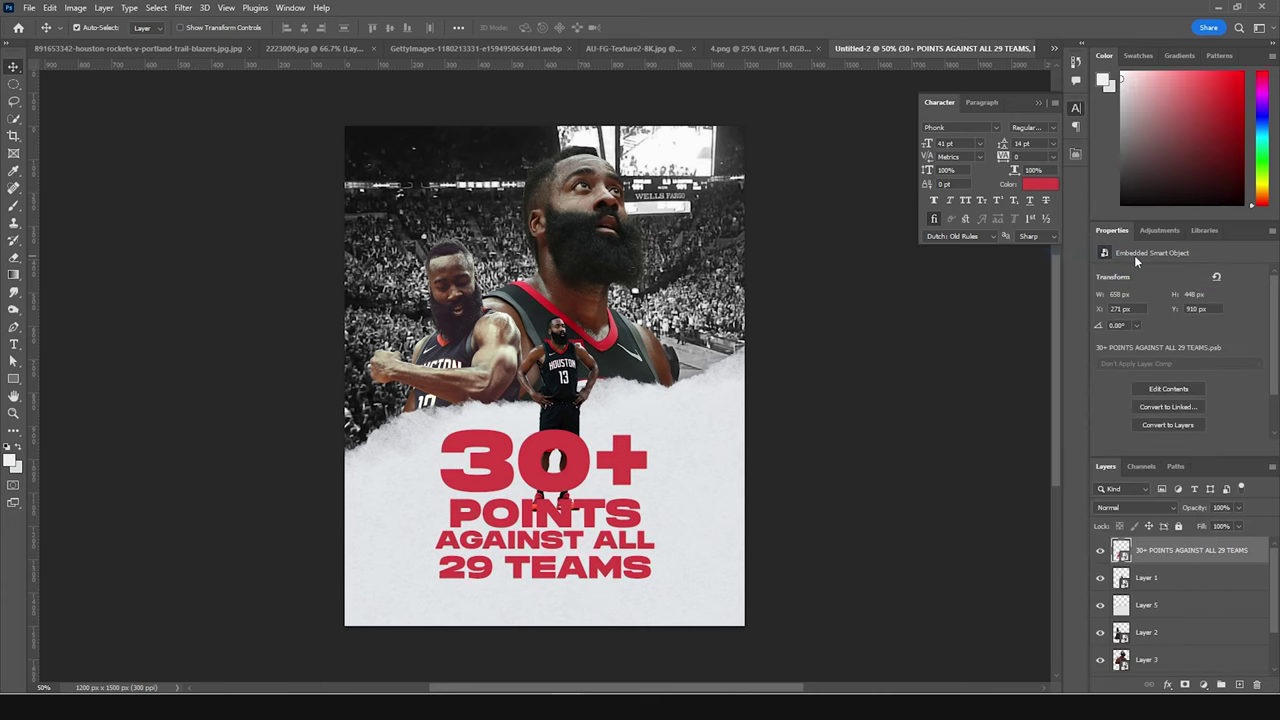
Distort the text in perspective with a narrow top and wide base, about 989 x 486 px, and move its layer beneath the standing player.
key(ctrl+t)
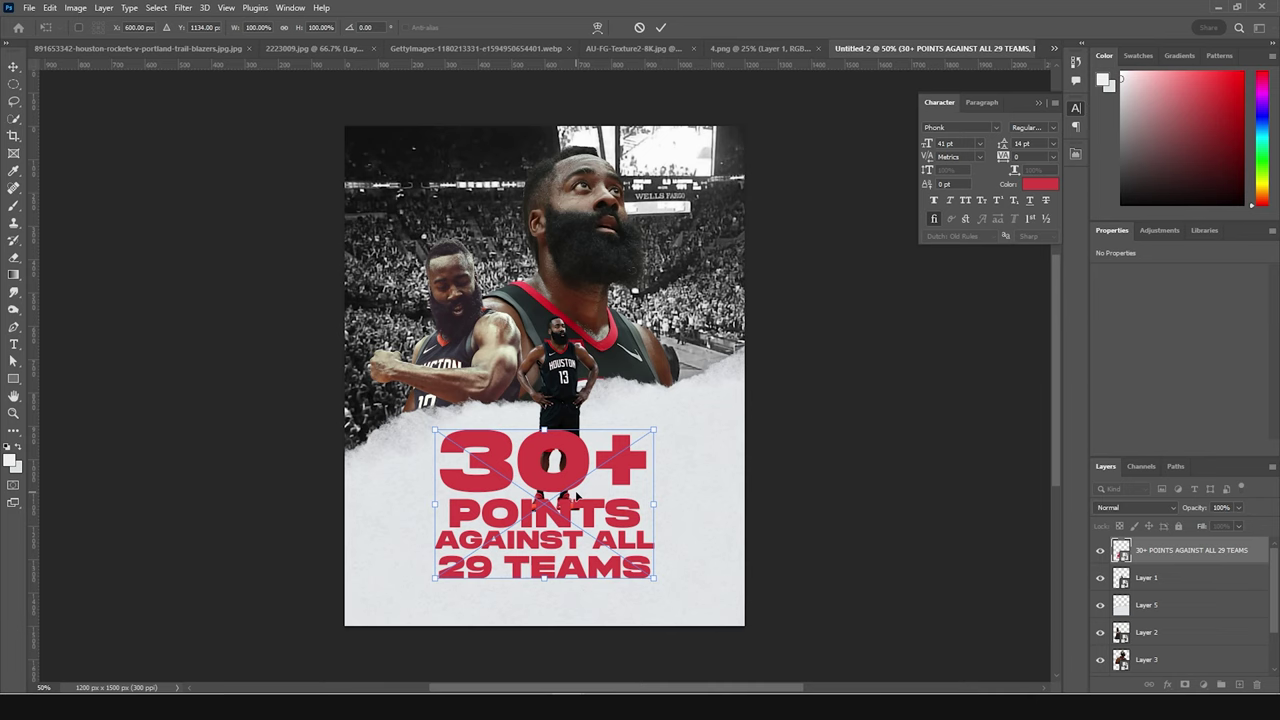
right_click(576, 497)
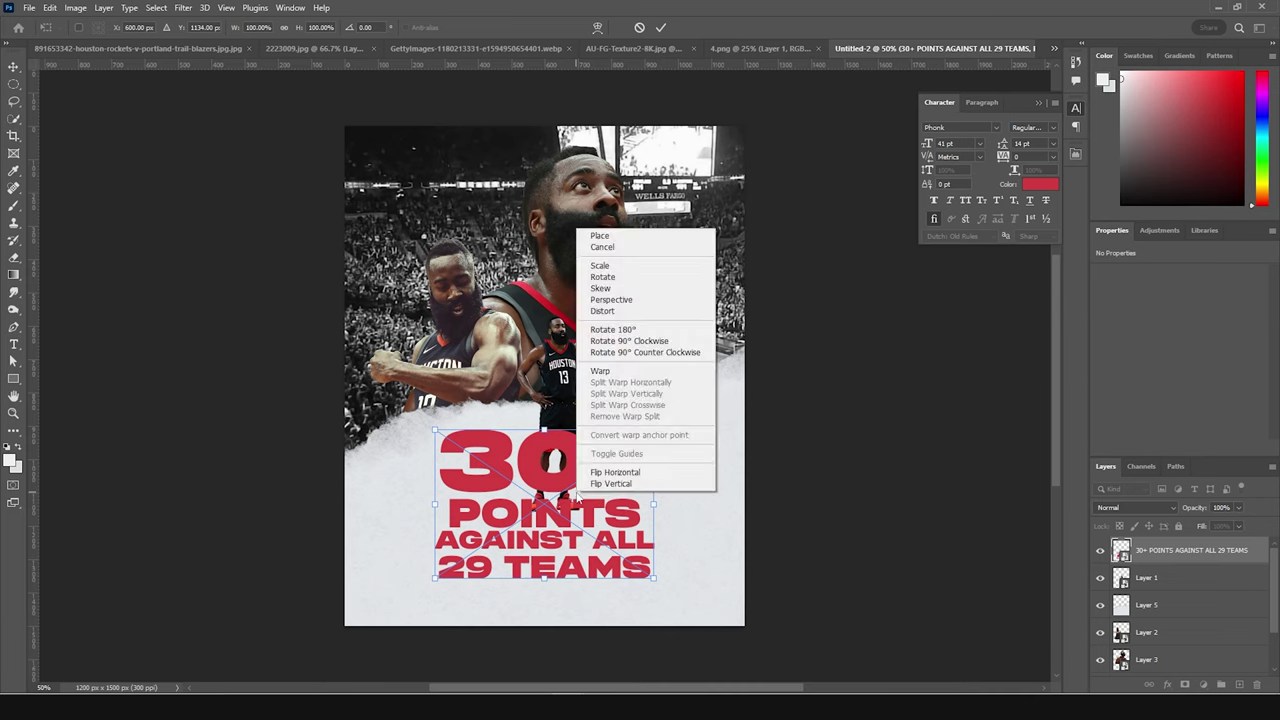
click(617, 299)
drag(654, 431, 608, 431)
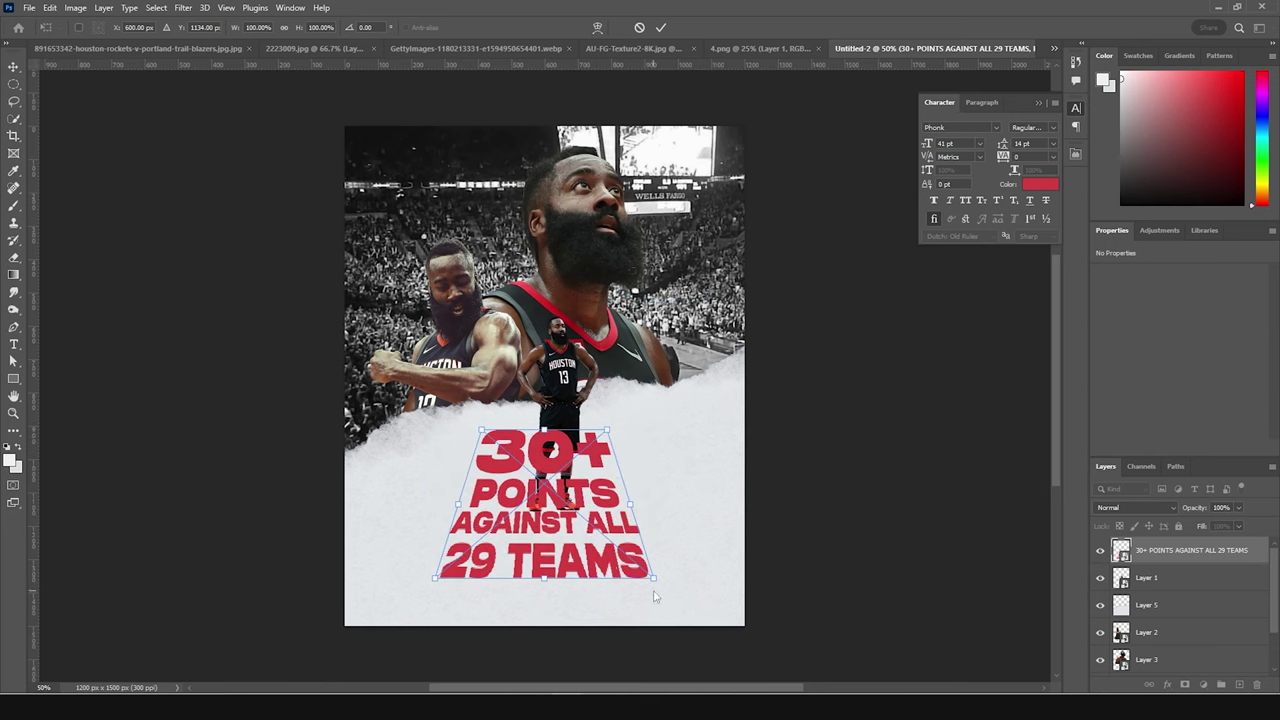
drag(653, 580, 720, 583)
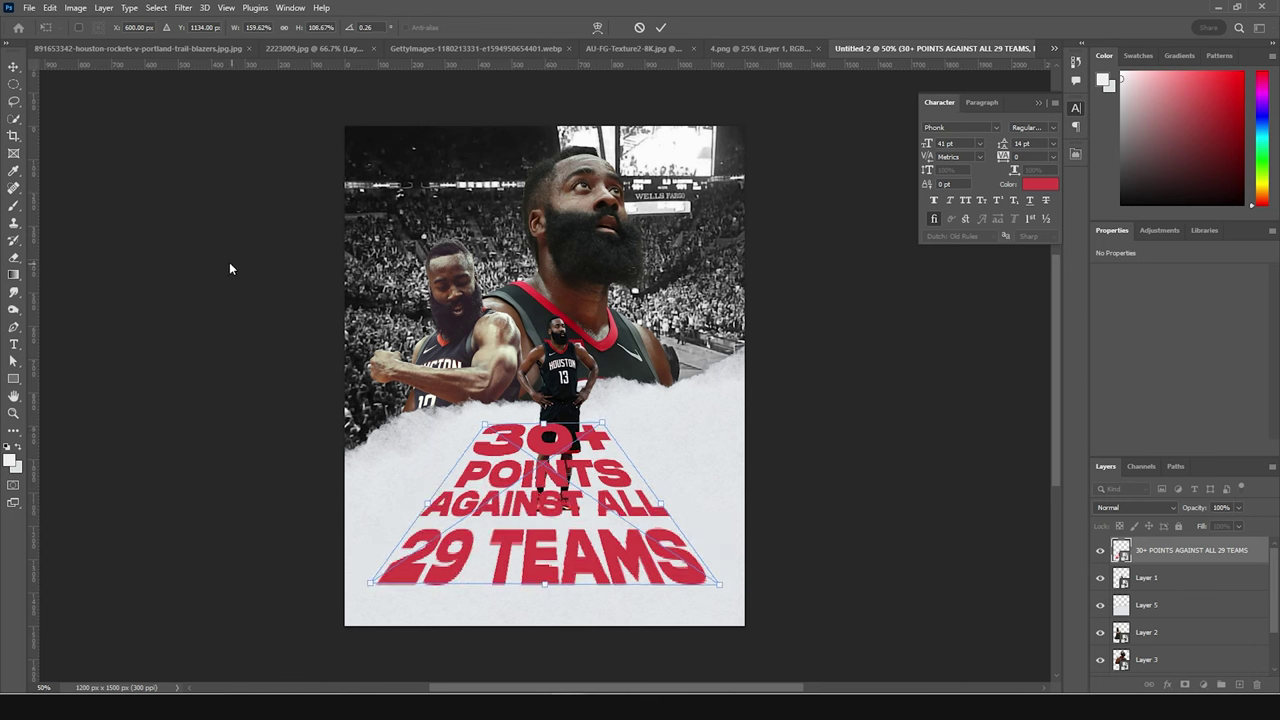
click(10, 64)
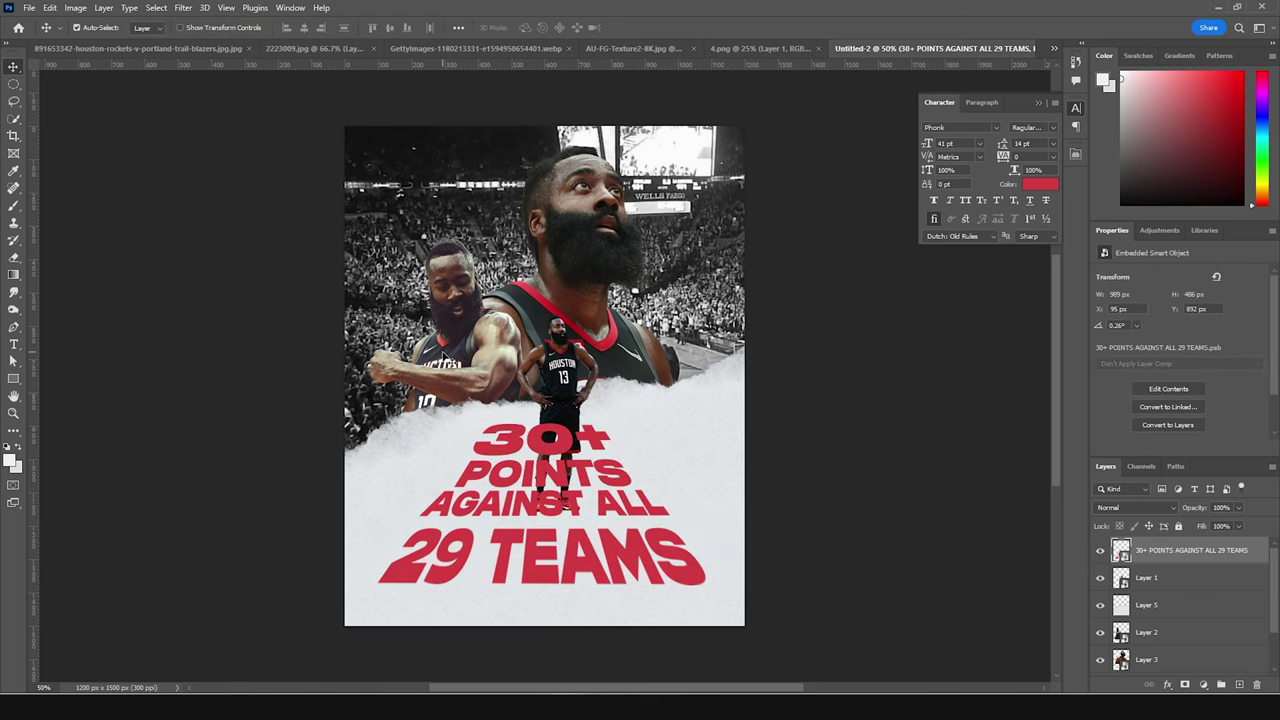
drag(1123, 566, 1135, 594)
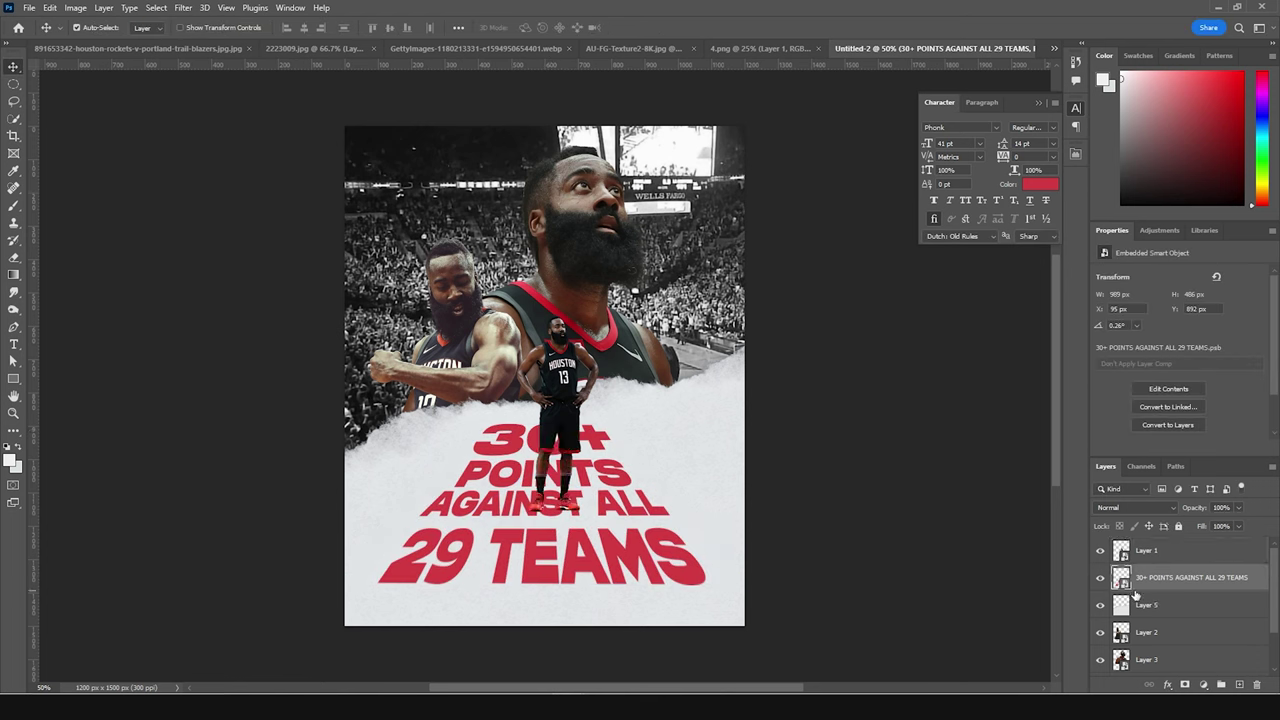
Create a new layer above the text and choose the Soft Round brush for painting on it.
click(1239, 684)
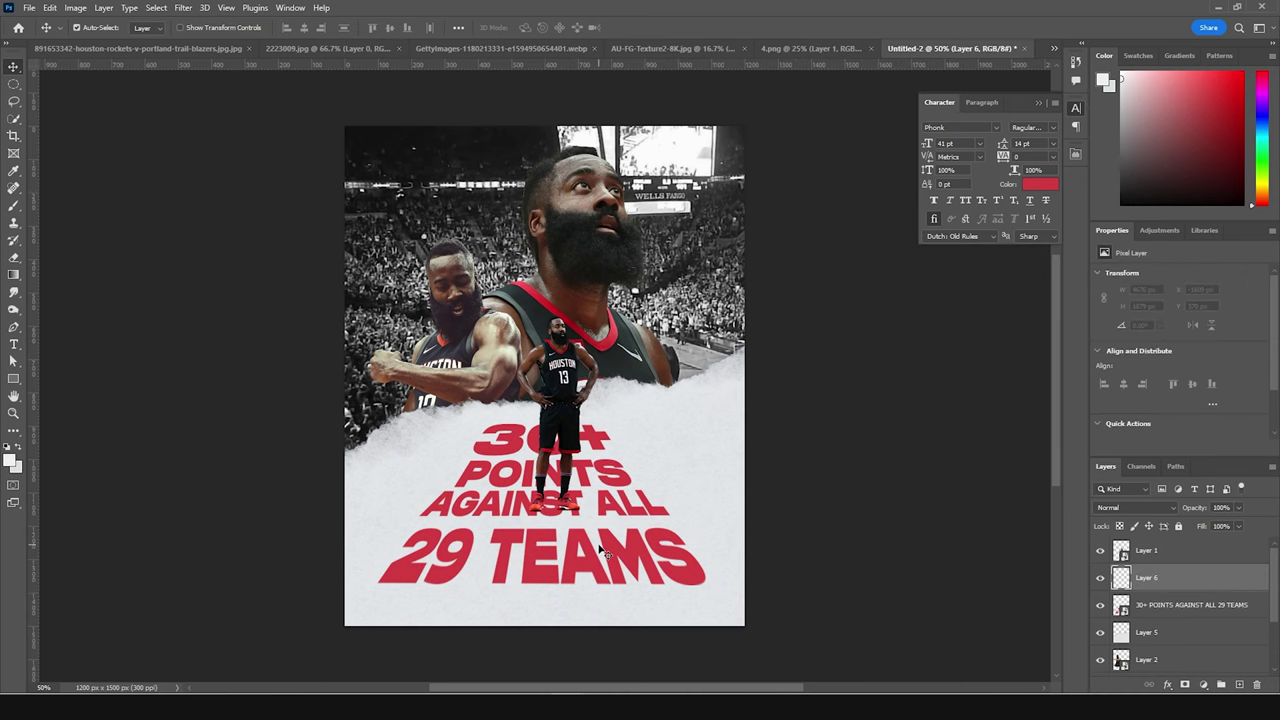
key(b)
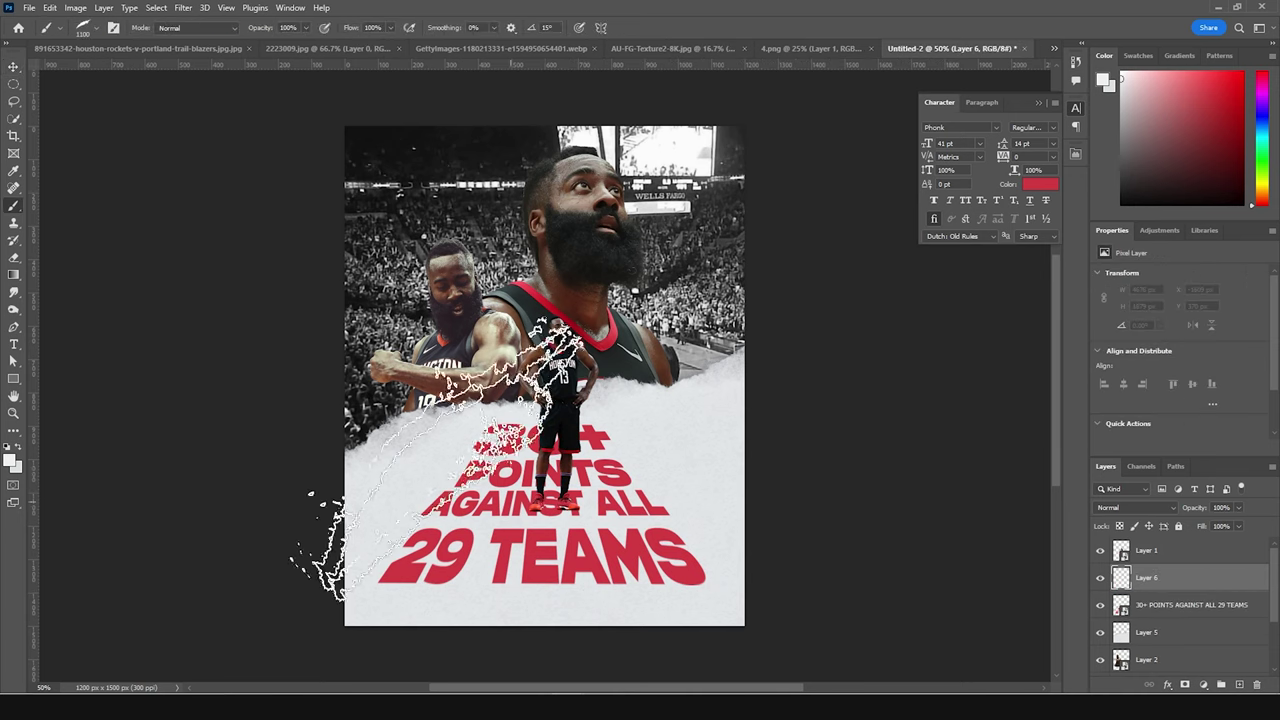
click(91, 33)
drag(162, 198, 161, 172)
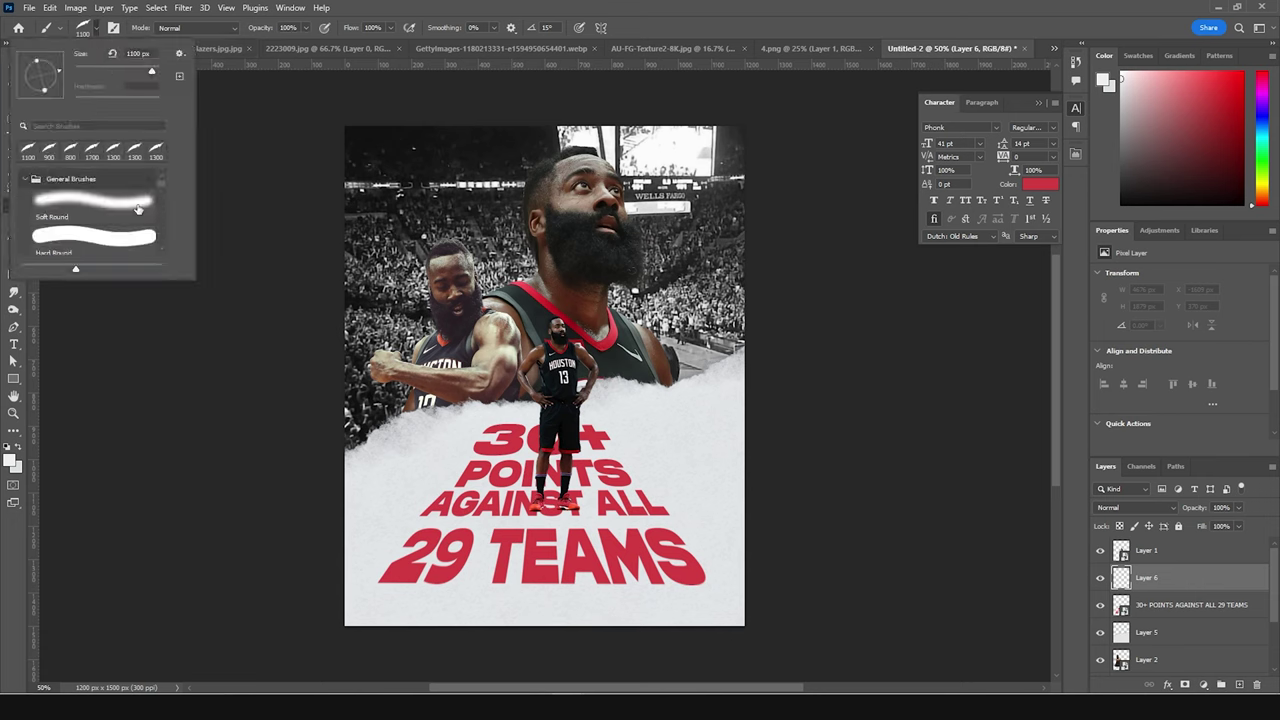
double_click(138, 205)
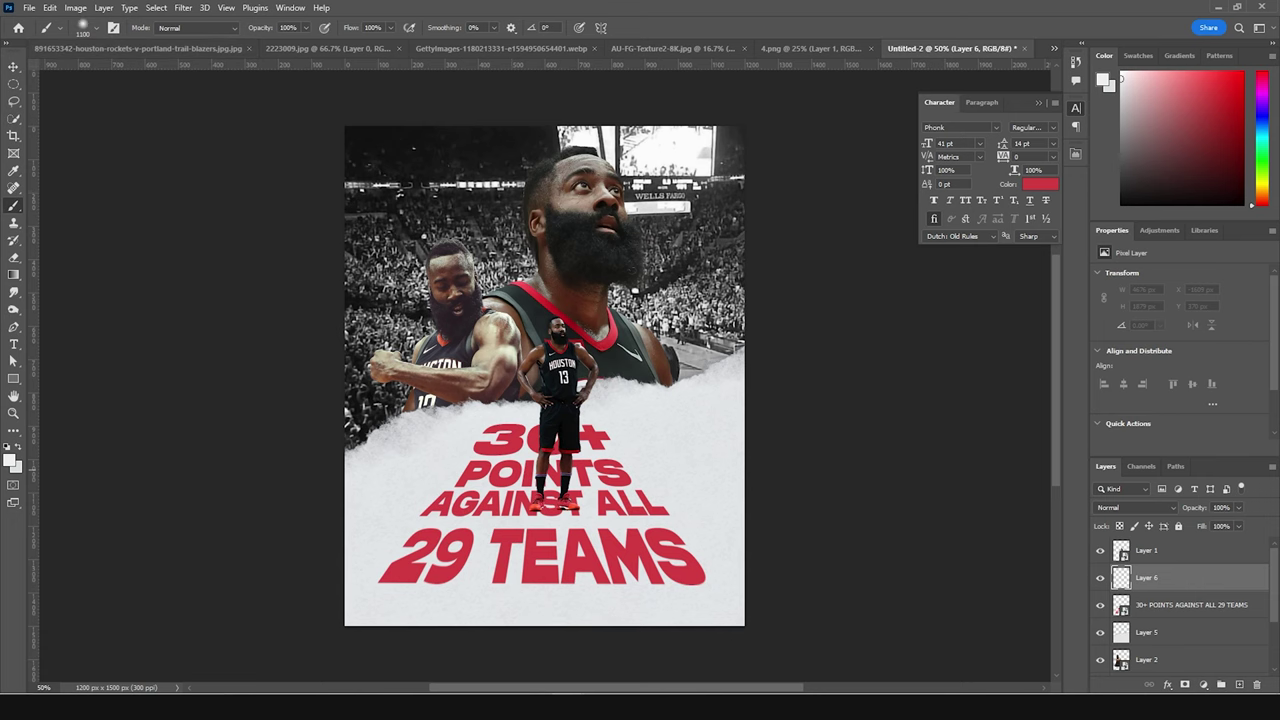
Set the brush colour to dark grey #262626.
key(d)
click(11, 461)
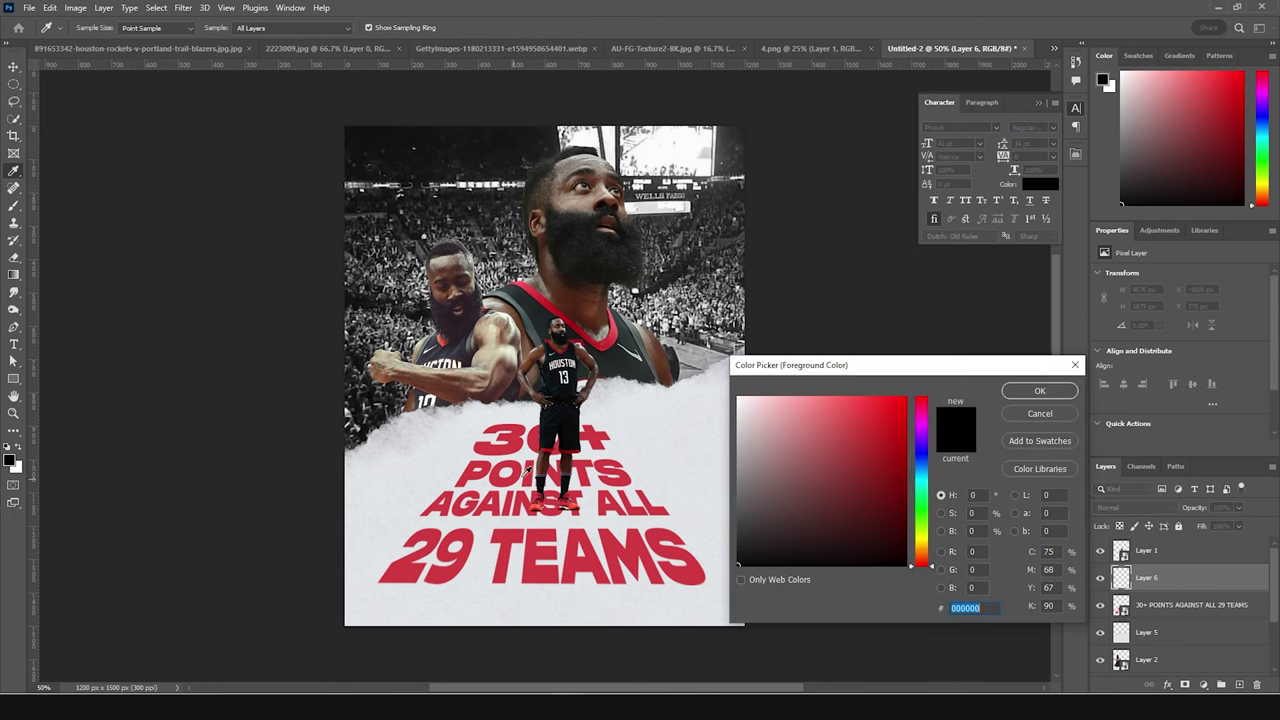
drag(738, 527, 744, 542)
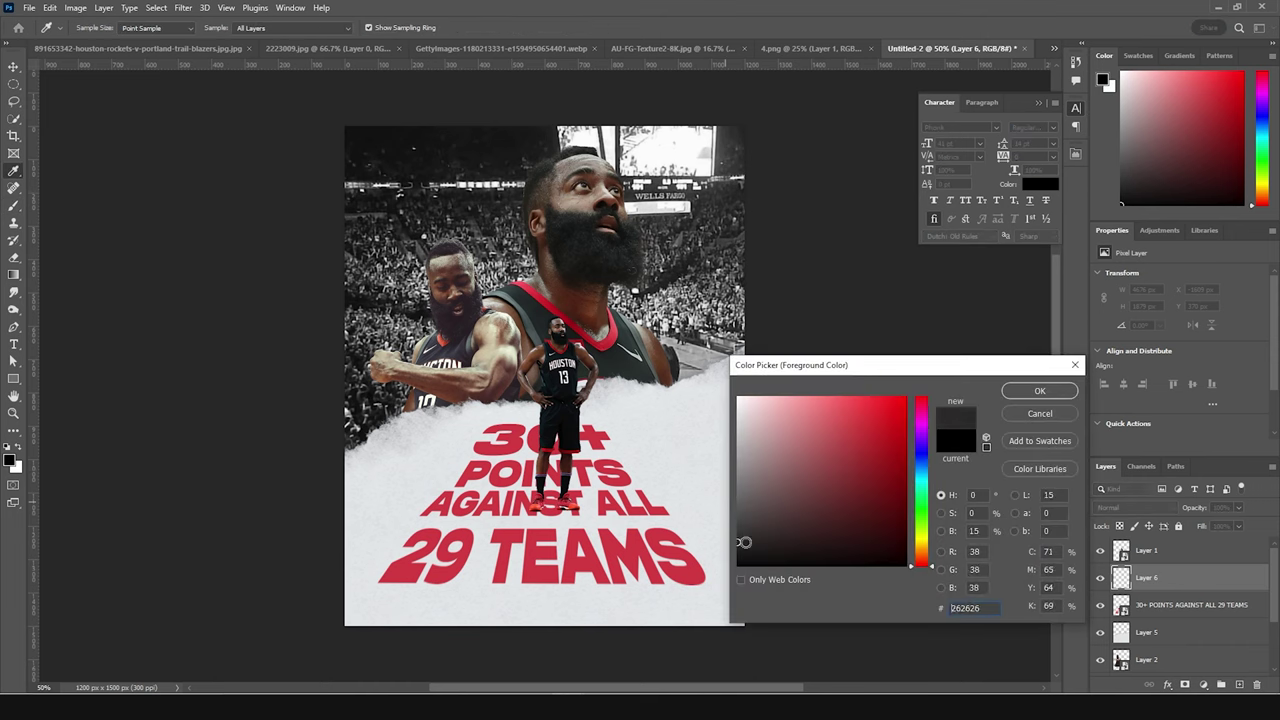
click(1012, 396)
Reduce the soft brush to about 250 px and dab one shadow spot at the standing player's feet.
key(bracketleft)
key(bracketleft)
key(bracketleft)
key(bracketleft)
key(bracketleft)
key(bracketleft)
key(bracketleft)
key(bracketleft)
key(bracketleft)
key(bracketleft)
key(bracketleft)
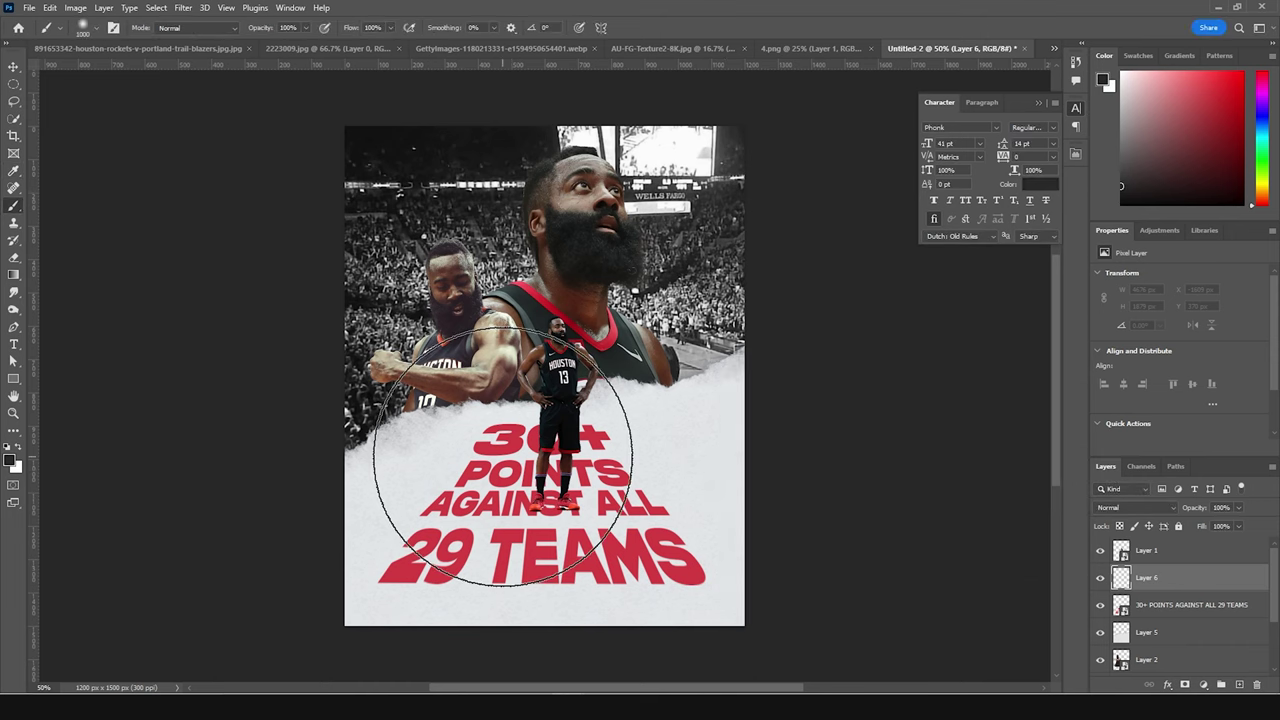
key(bracketright)
key(bracketright)
key(bracketright)
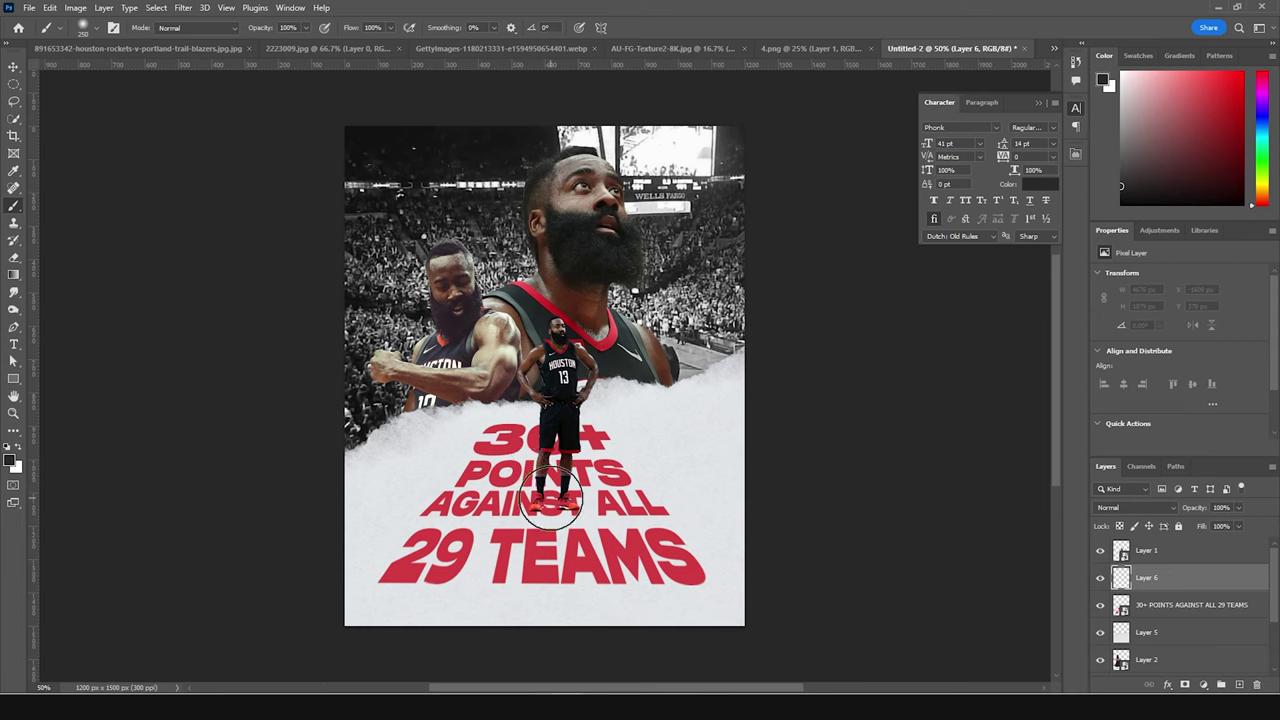
click(552, 502)
Squash the shadow spot into a flat ellipse about 477 x 80 px and place it beneath the player's shoes.
key(ctrl+t)
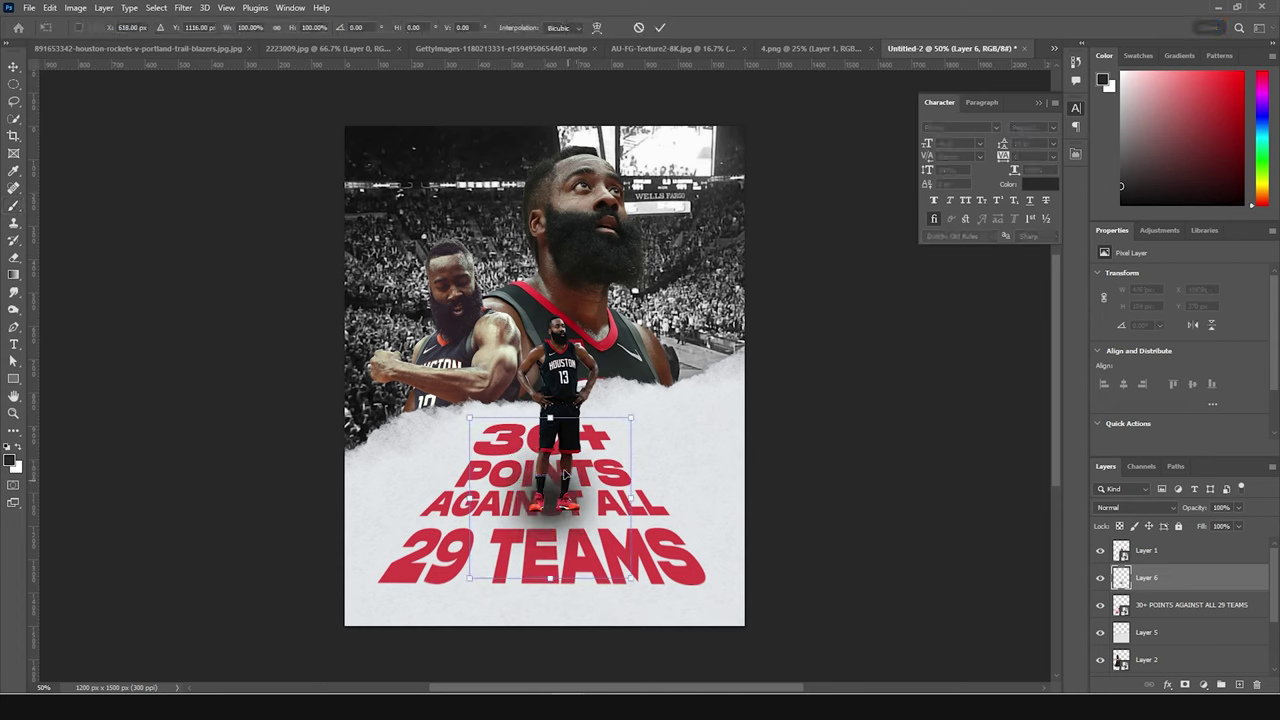
drag(550, 418, 588, 511)
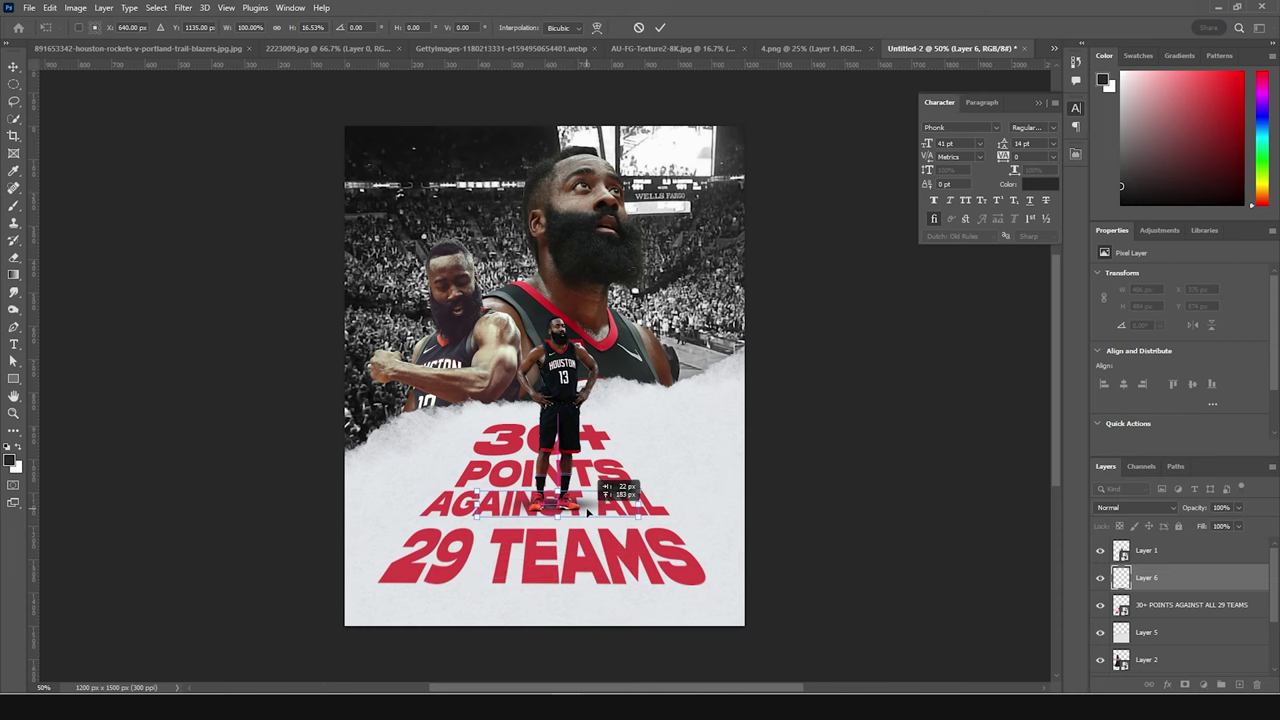
key(Return)
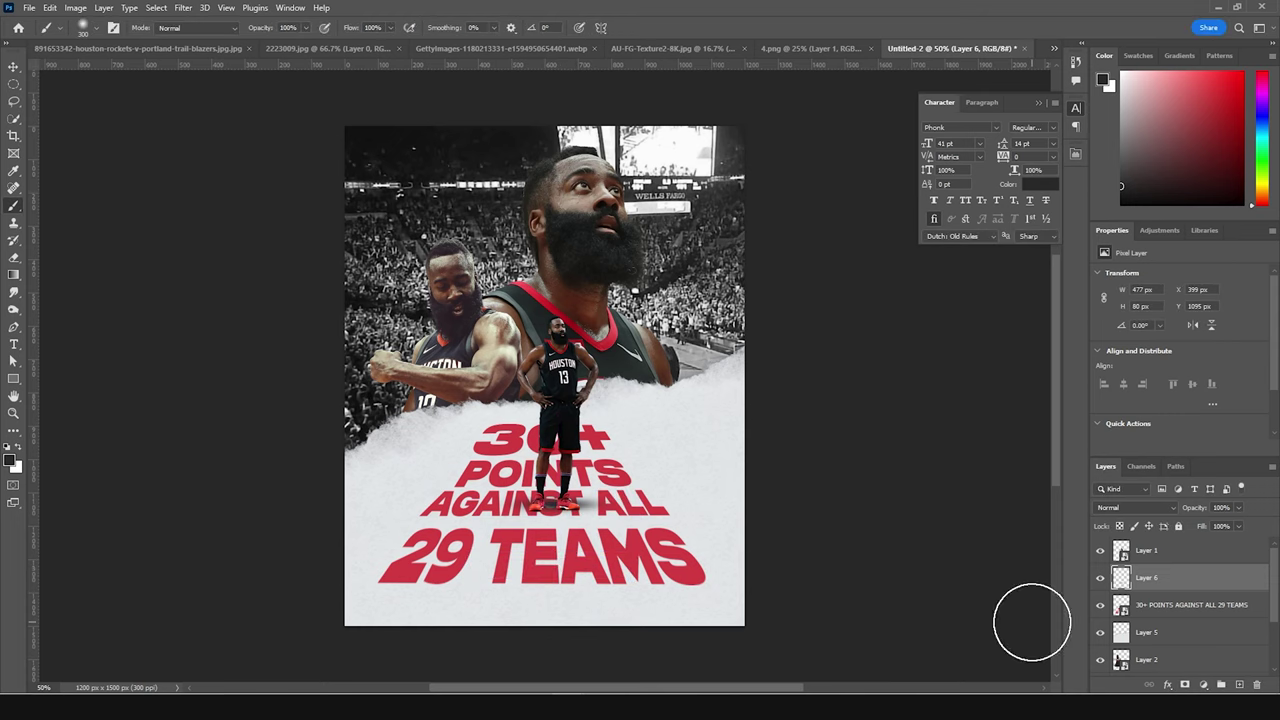
Duplicate the flattened shadow and shift the copy left beneath the player's other shoe.
key(ctrl+j)
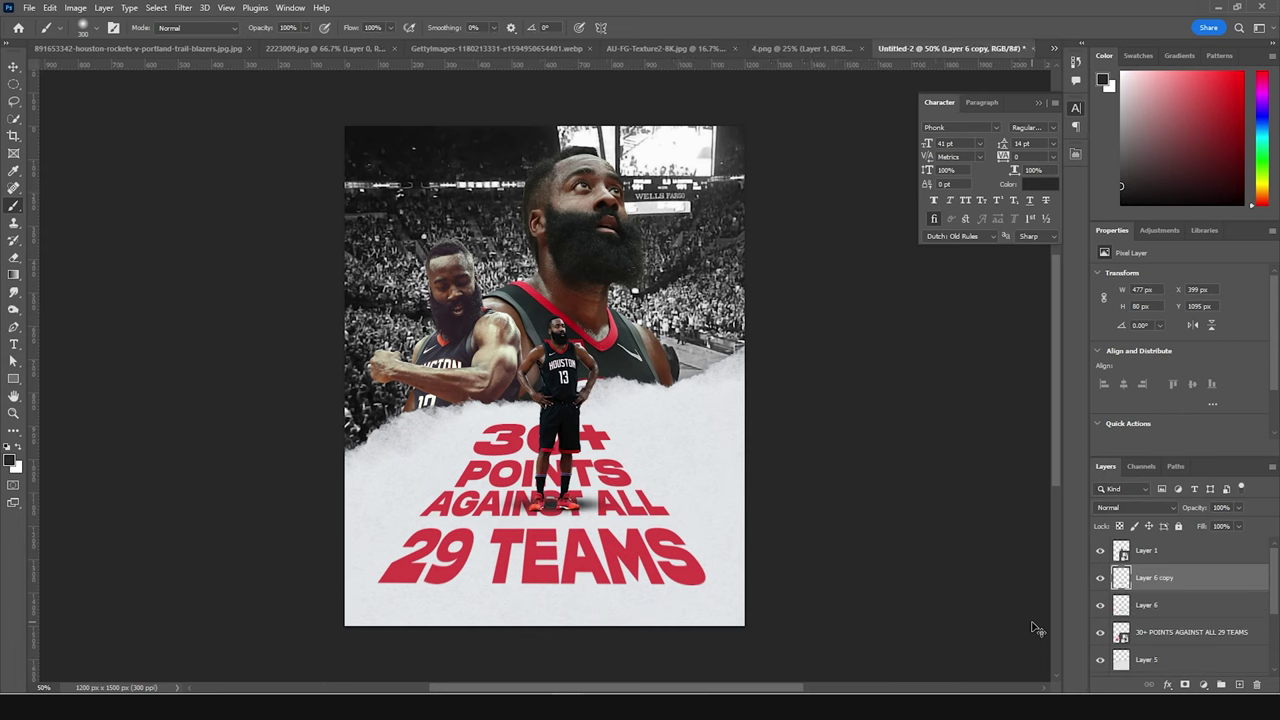
key(ctrl+t)
drag(591, 508, 563, 498)
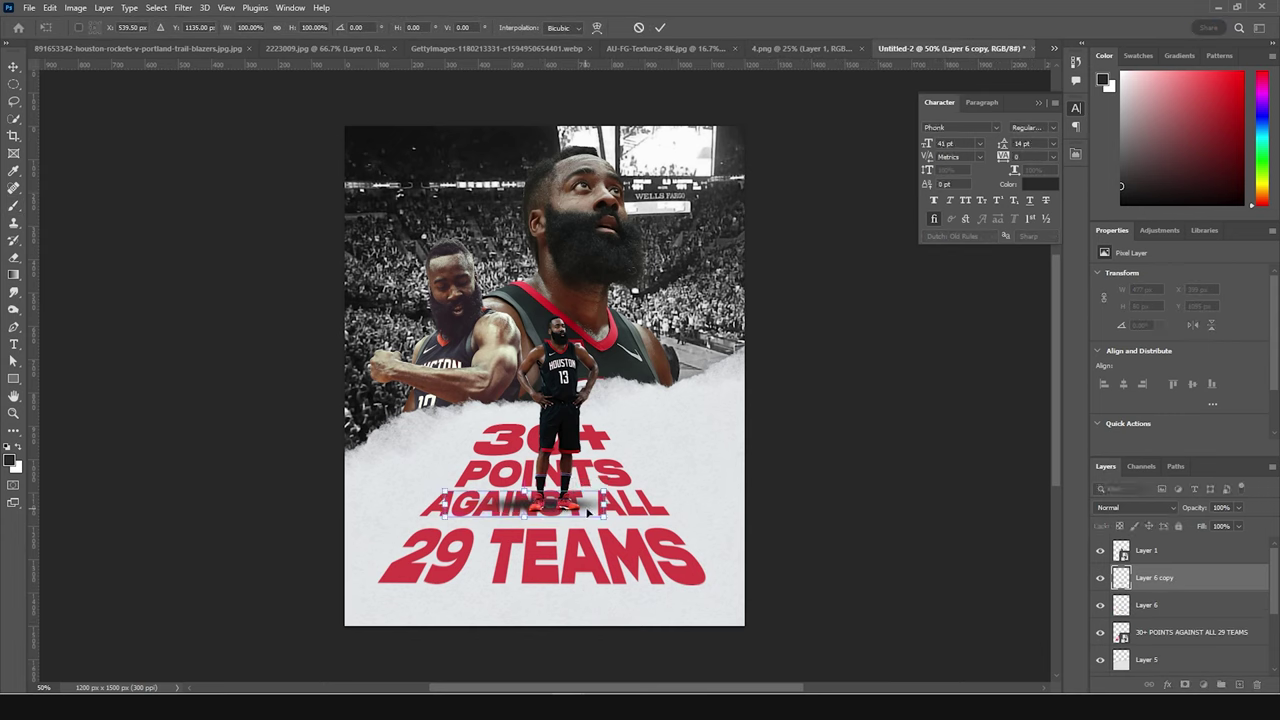
key(Return)
key(b)
Add an Exposure adjustment layer above the standing player's layer with the exposure at -1.94.
click(1137, 560)
click(1203, 684)
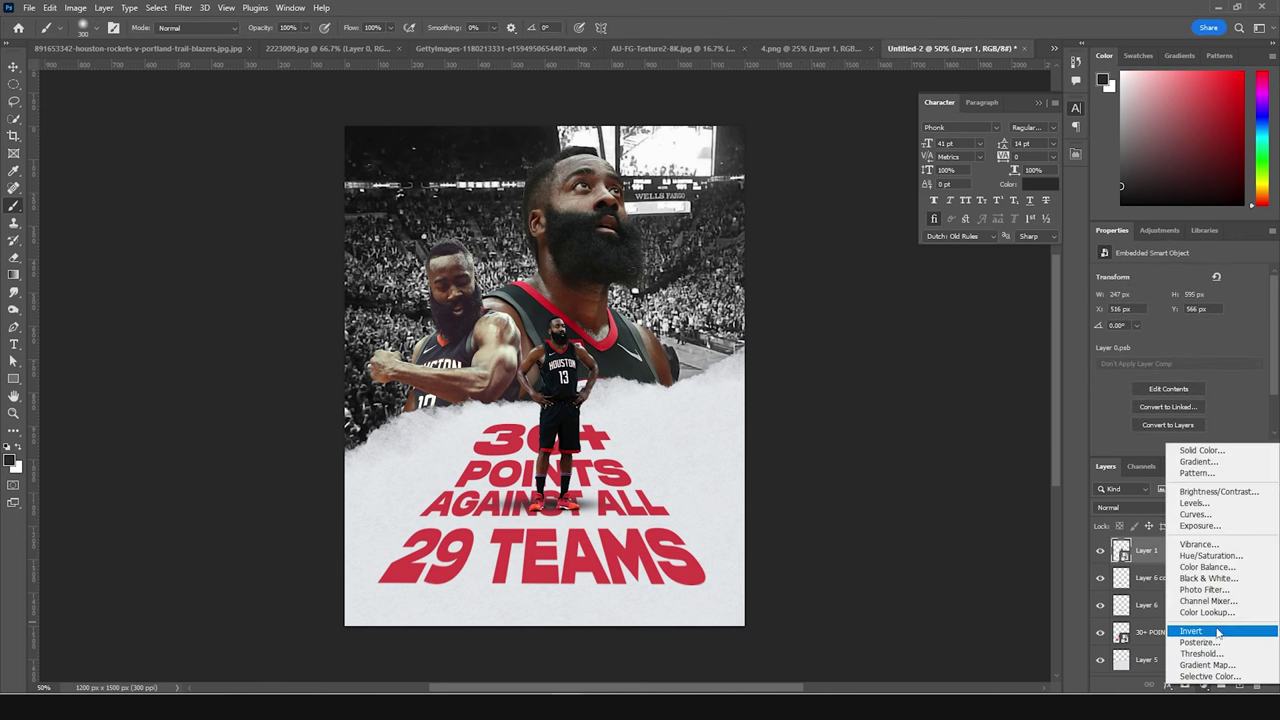
click(1200, 525)
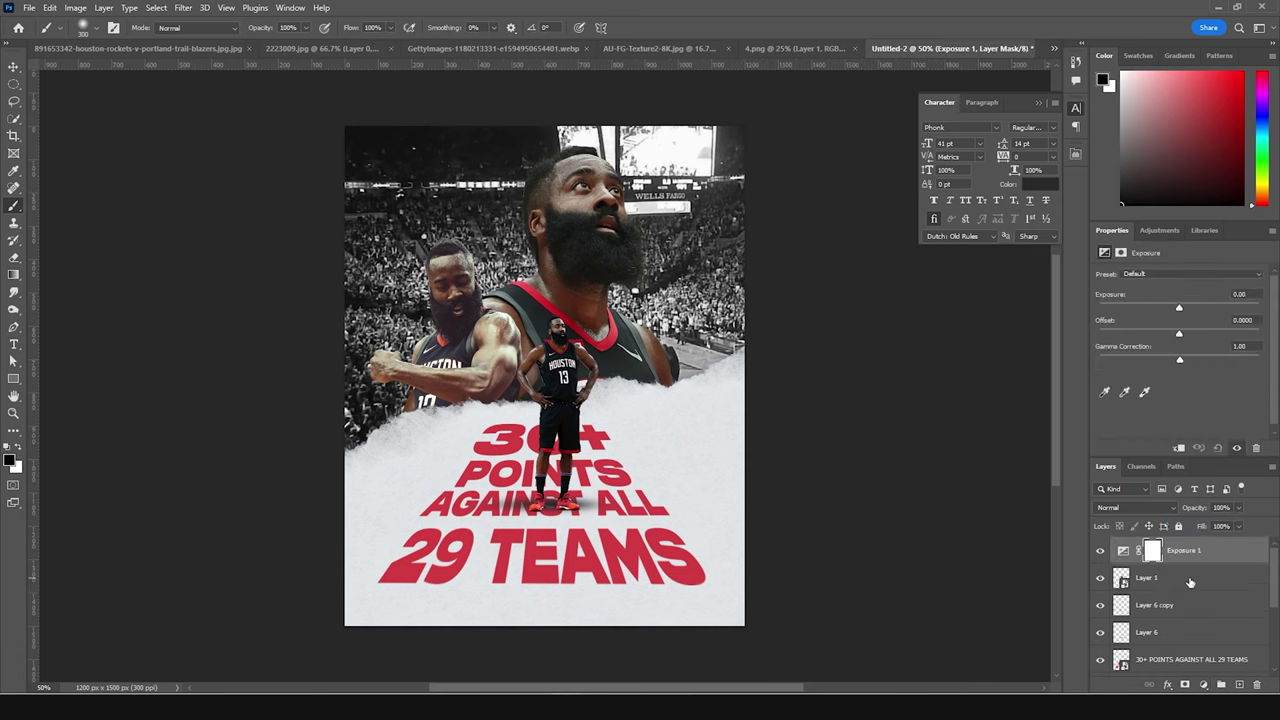
click(1150, 314)
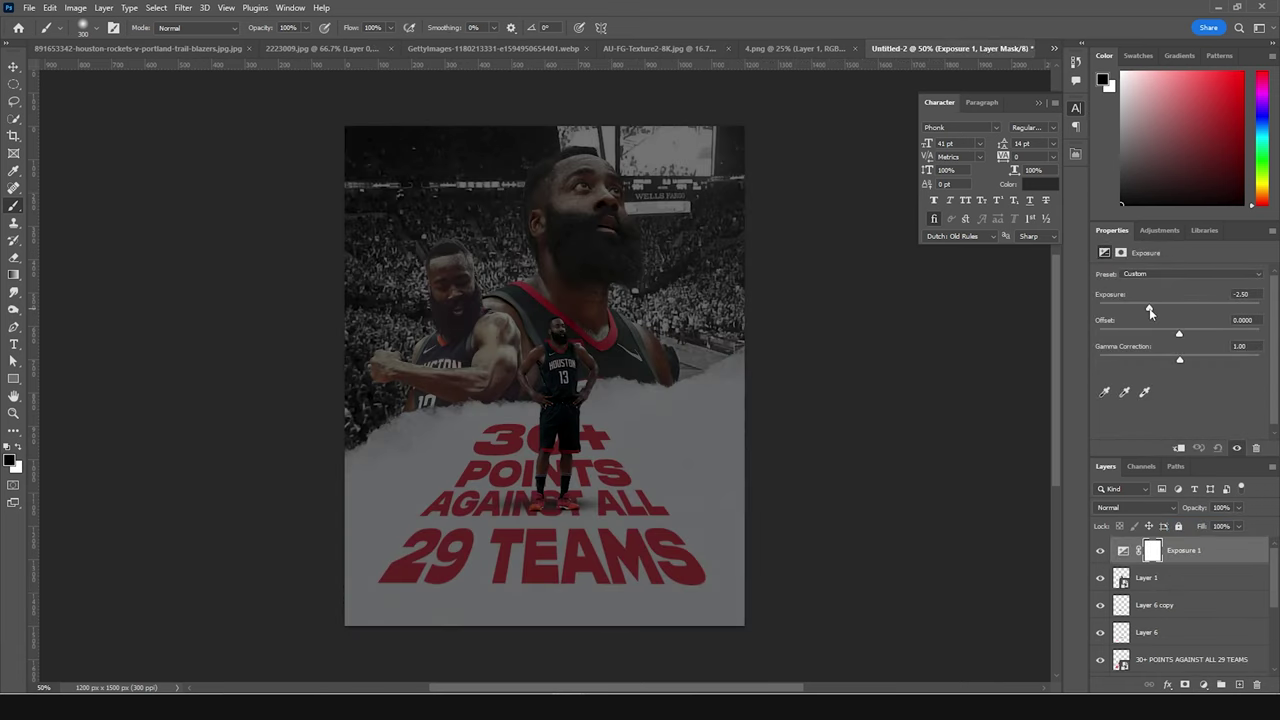
drag(1150, 313, 1158, 313)
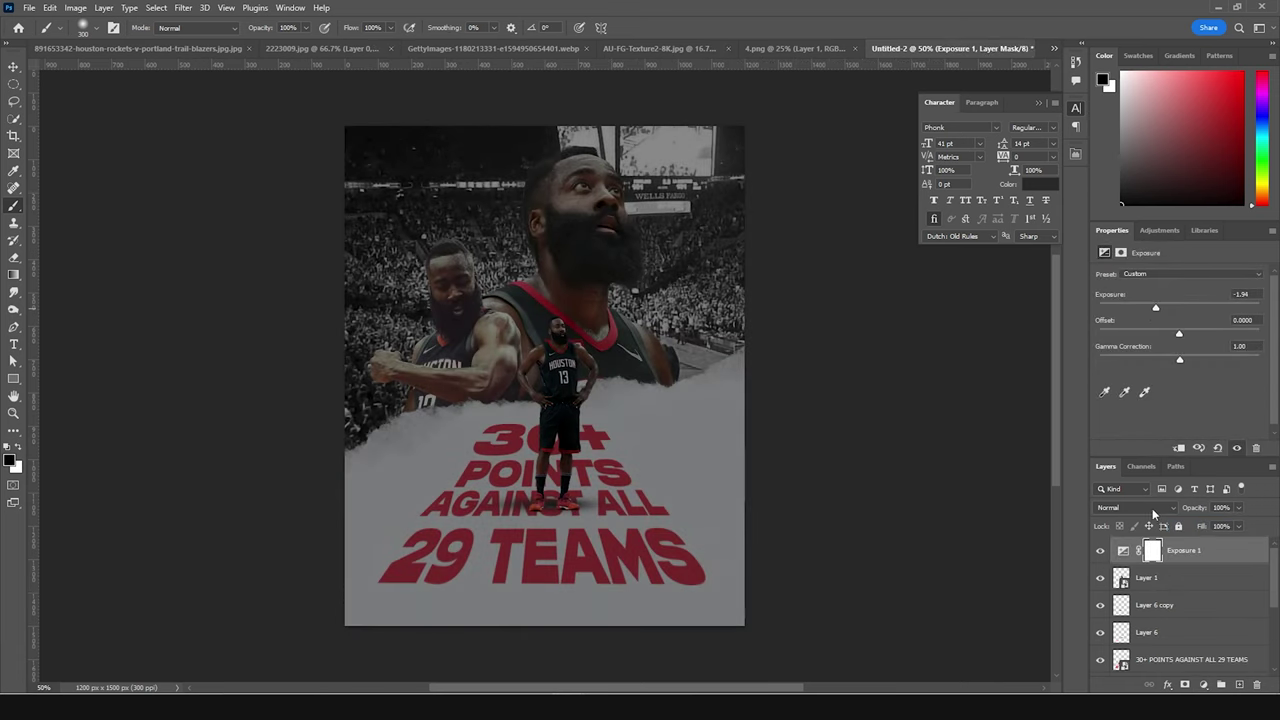
Paint black on the Exposure mask with a soft brush of up to 500 px to brighten the players, paper and text.
click(1153, 551)
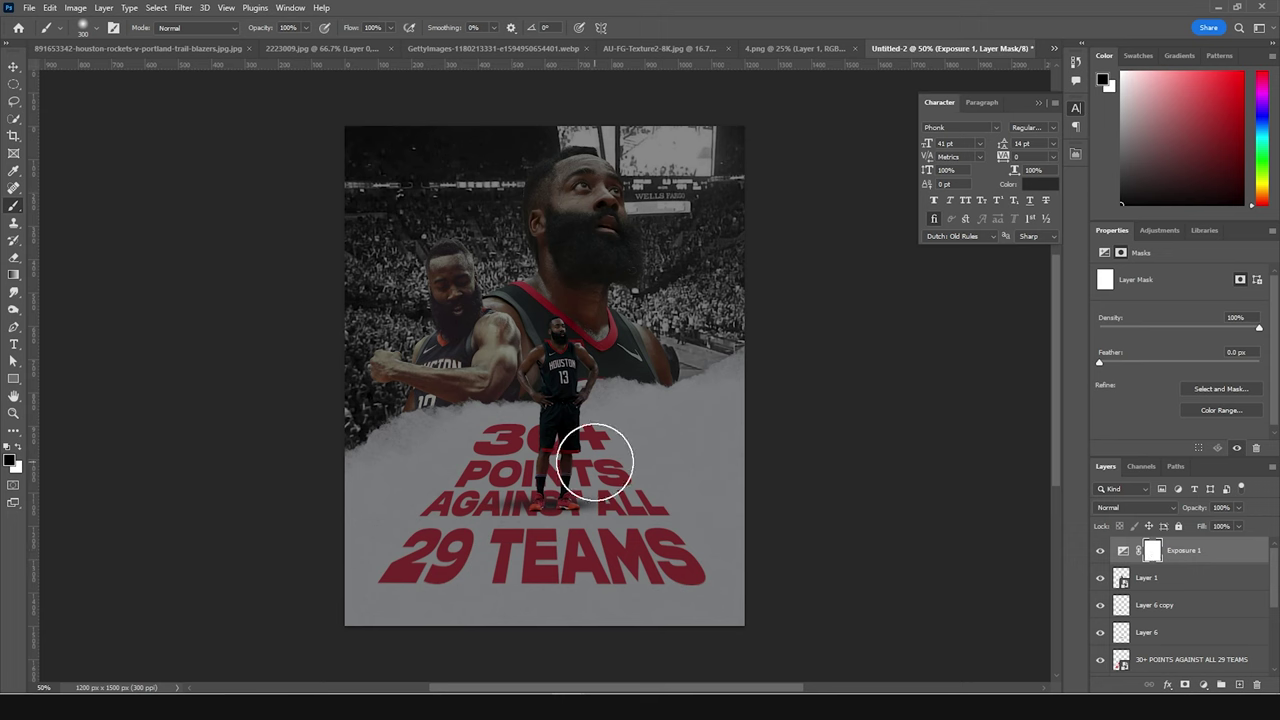
key(bracketright)
key(bracketright)
key(bracketright)
mouse_move(541, 348)
mouse_down()
mouse_move(626, 208)
mouse_move(594, 209)
mouse_move(555, 301)
mouse_up()
key(bracketleft)
key(bracketleft)
mouse_move(456, 296)
mouse_down()
mouse_move(423, 383)
mouse_move(391, 361)
mouse_up()
key(bracketleft)
key(bracketleft)
mouse_move(522, 414)
mouse_down()
mouse_move(562, 429)
mouse_move(520, 488)
mouse_up()
key(bracketright)
key(bracketright)
key(bracketright)
mouse_move(632, 420)
mouse_down()
mouse_move(666, 425)
mouse_move(401, 408)
mouse_move(707, 331)
mouse_move(691, 401)
mouse_move(799, 370)
mouse_up()
drag(490, 551, 595, 558)
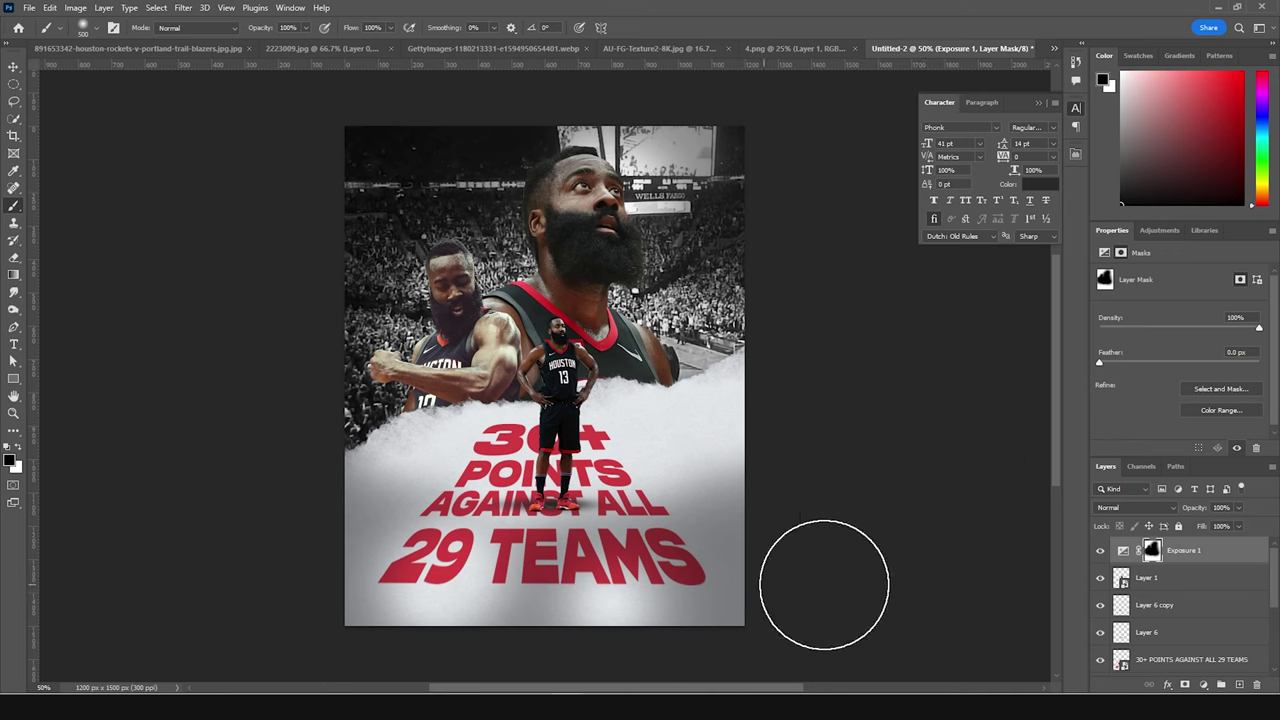
Soften the Exposure mask's transitions with low-opacity strokes, lowering the brush opacity to 4%.
click(19, 451)
click(306, 28)
drag(257, 45, 271, 45)
drag(655, 368, 514, 371)
drag(308, 45, 274, 46)
key(x)
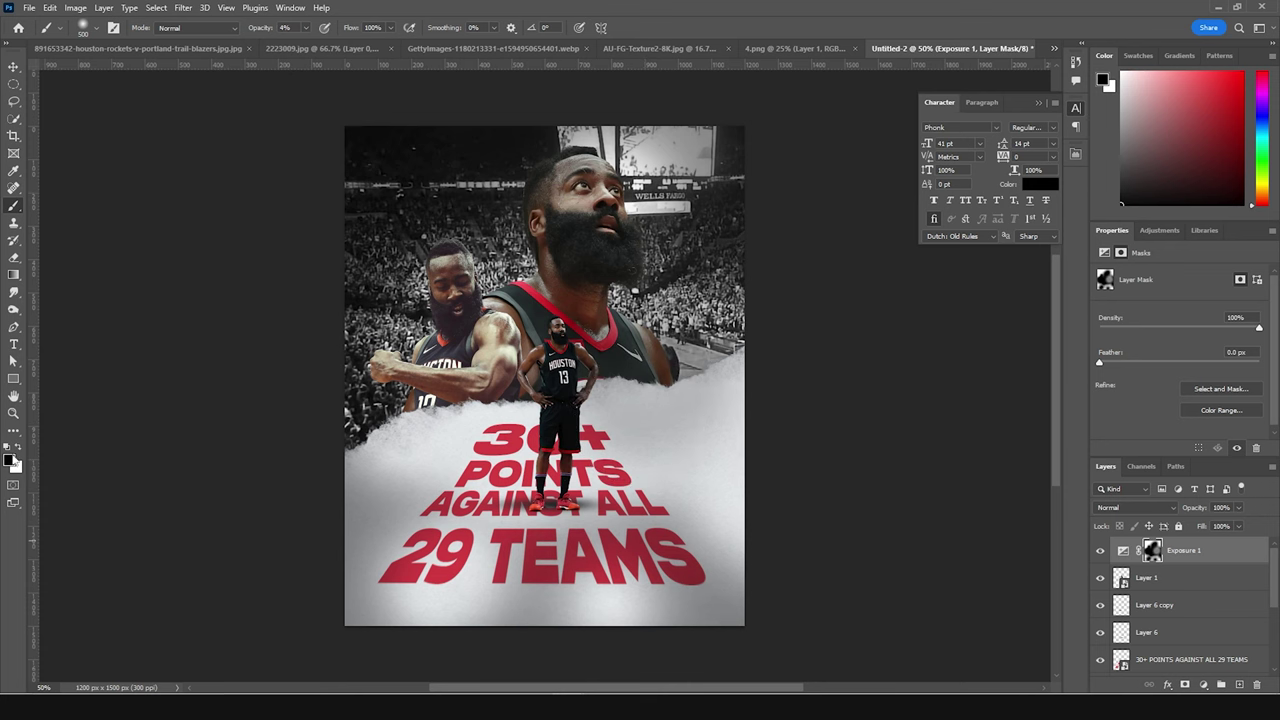
Paint white on the Exposure mask at 51% brush opacity to darken the lower paper and text.
click(18, 447)
click(306, 28)
drag(293, 51, 322, 46)
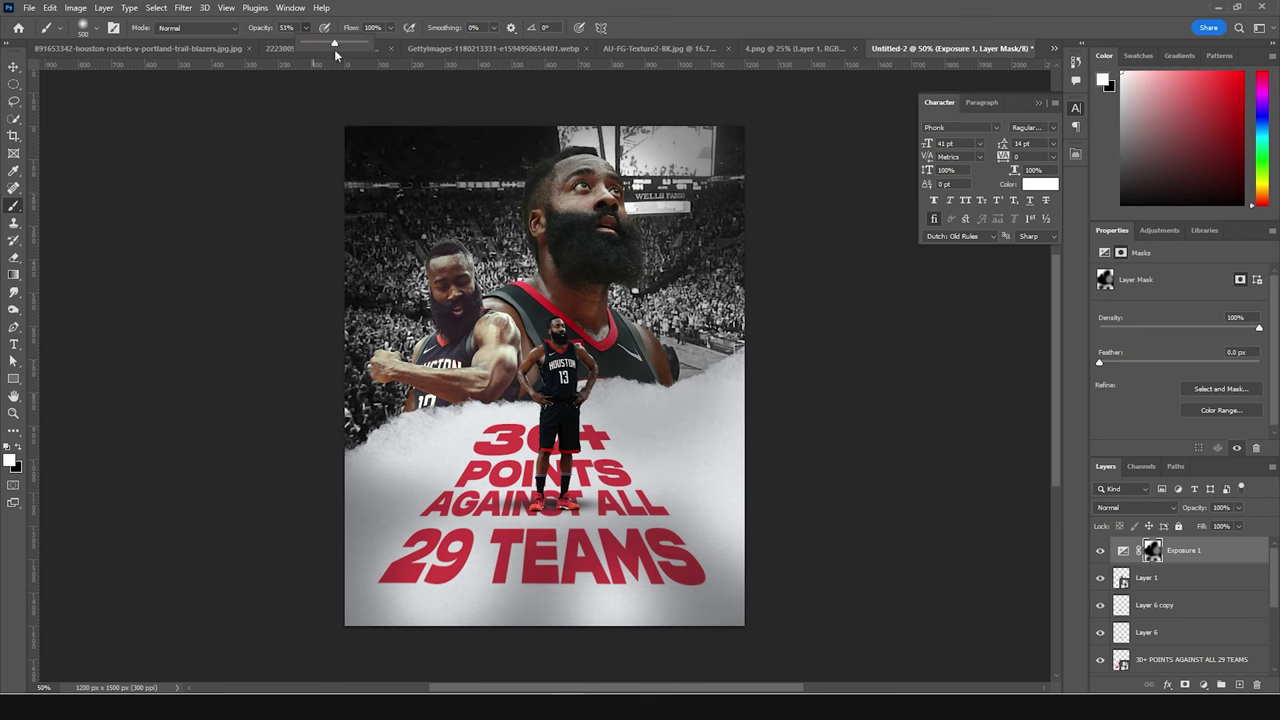
Refine the Exposure mask with alternating black and white strokes at 51% opacity, brightening the centre and shading the poster's edges.
click(19, 447)
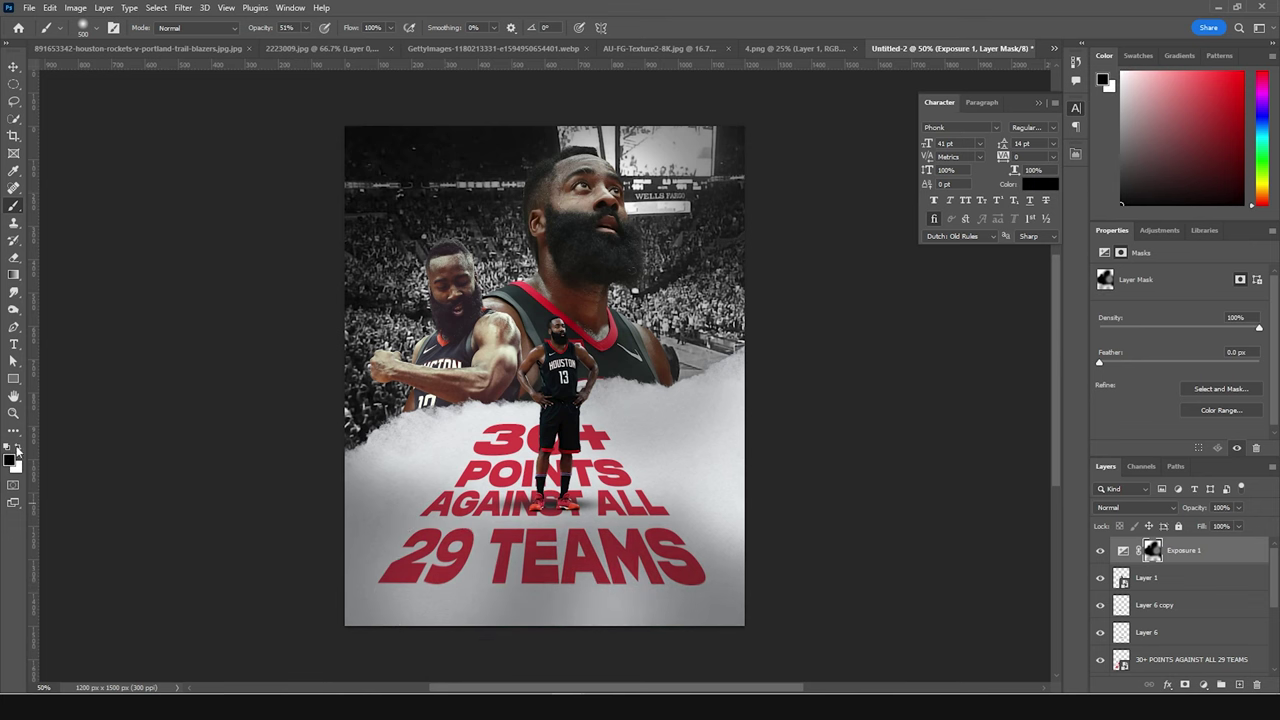
mouse_move(616, 330)
mouse_down()
mouse_move(734, 346)
mouse_move(623, 294)
mouse_move(689, 280)
mouse_move(598, 328)
mouse_up()
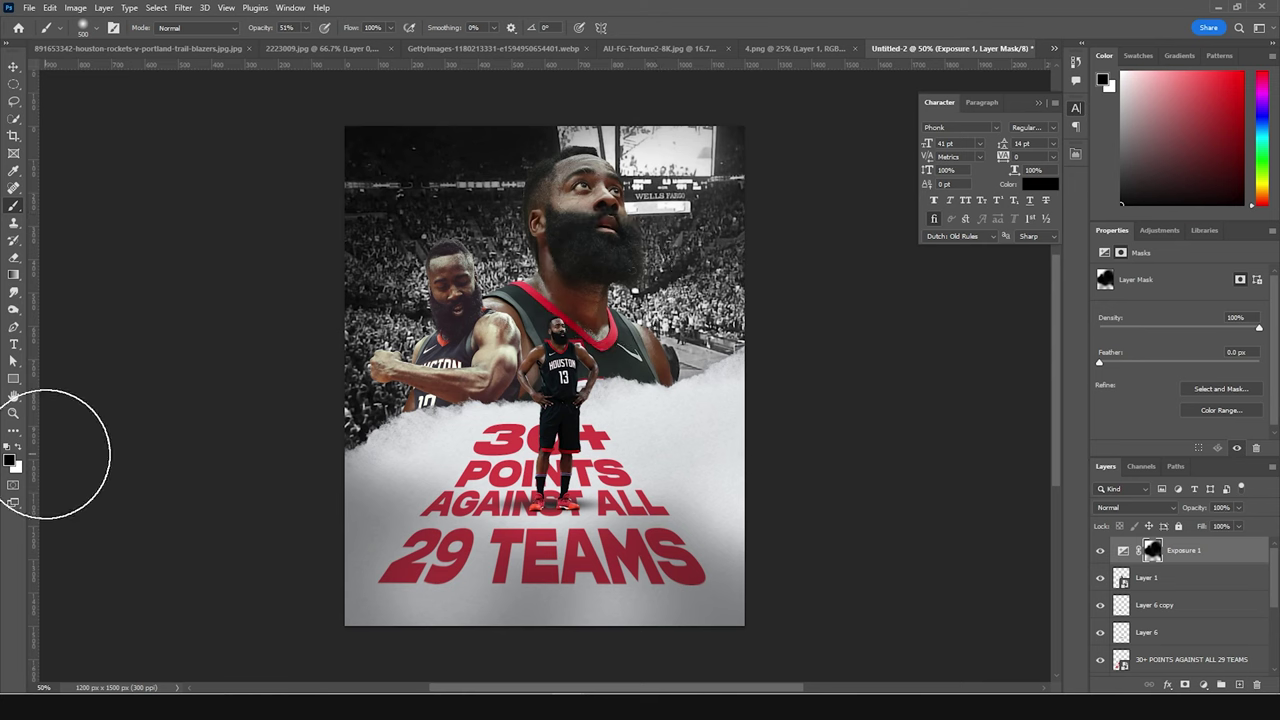
click(19, 448)
click(17, 448)
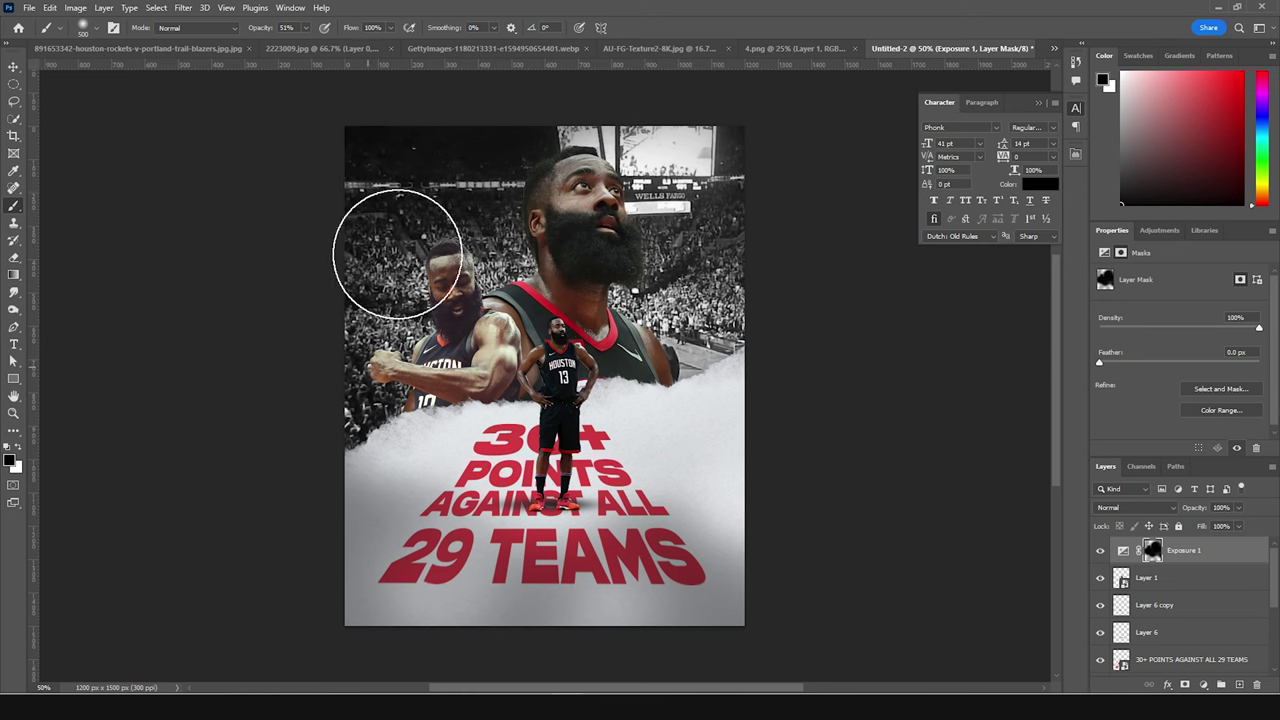
click(18, 448)
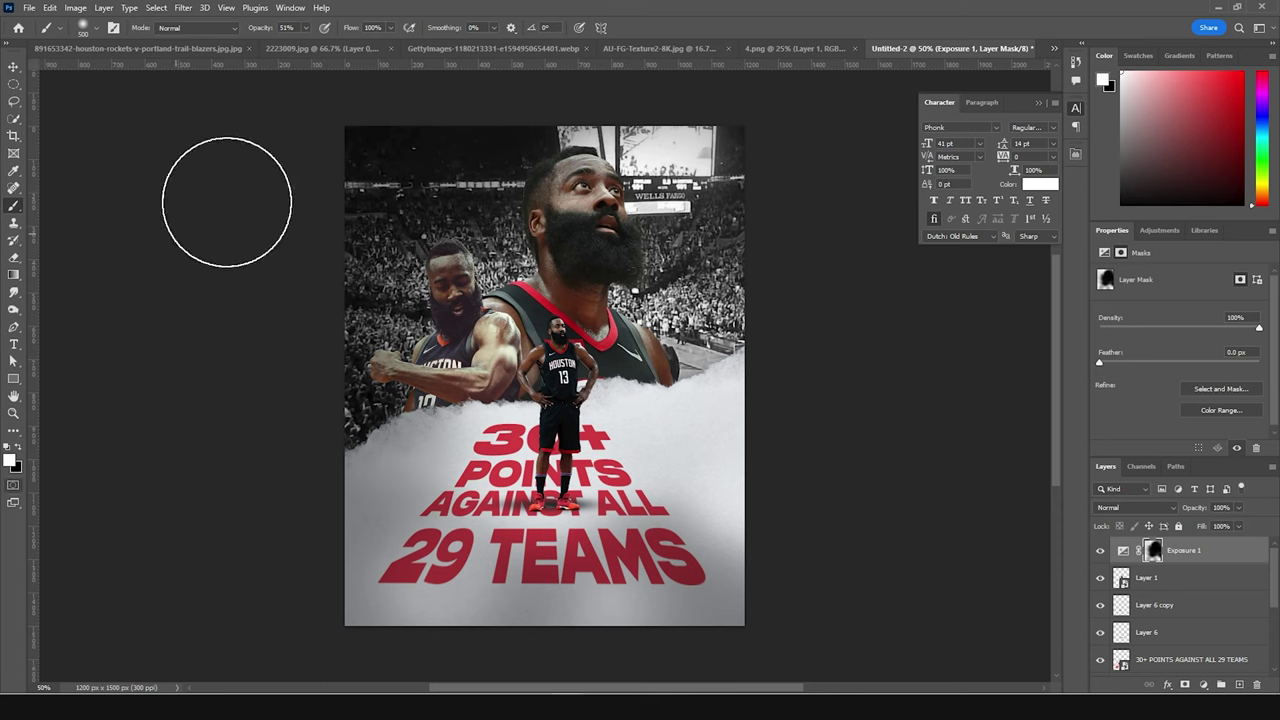
Touch up the Exposure mask in black, reducing the soft brush to 175 px.
click(18, 448)
key(bracketleft)
key(bracketleft)
key(bracketleft)
key(bracketleft)
key(bracketleft)
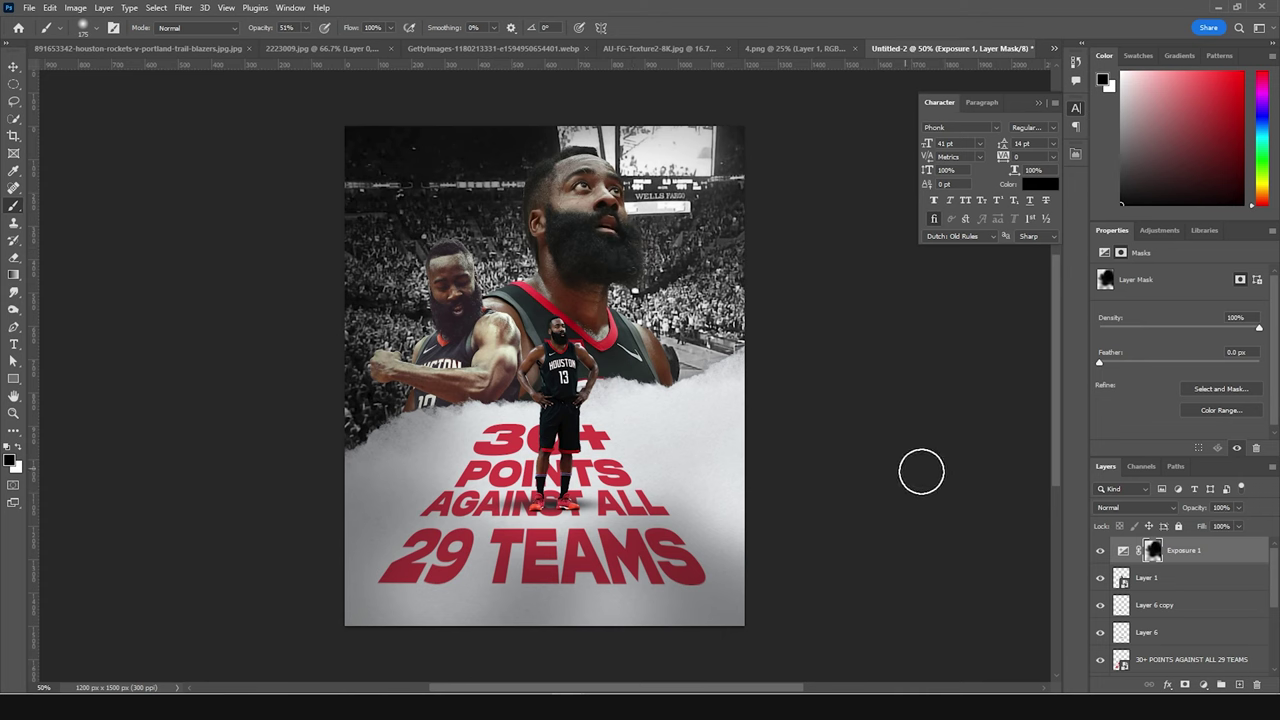
Open the Camera Raw filter on the standing player and set Highlights to -72 and Shadows to +83.
key(v)
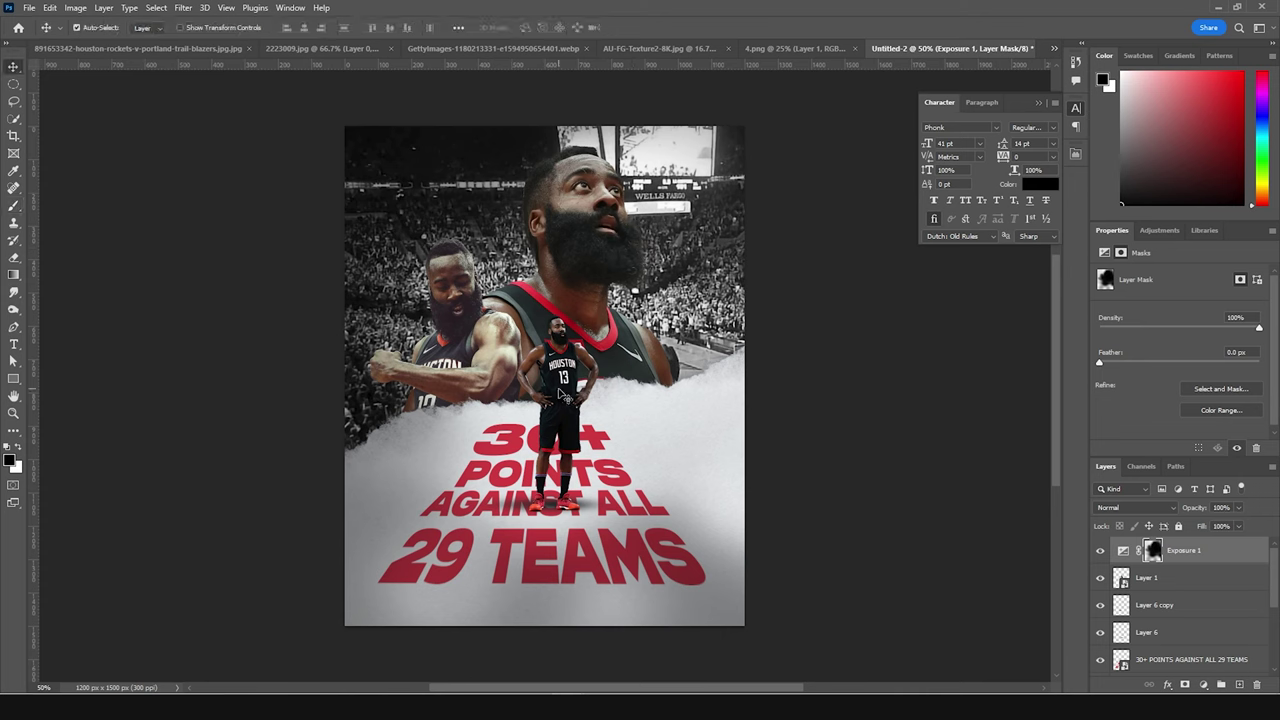
click(563, 352)
click(178, 8)
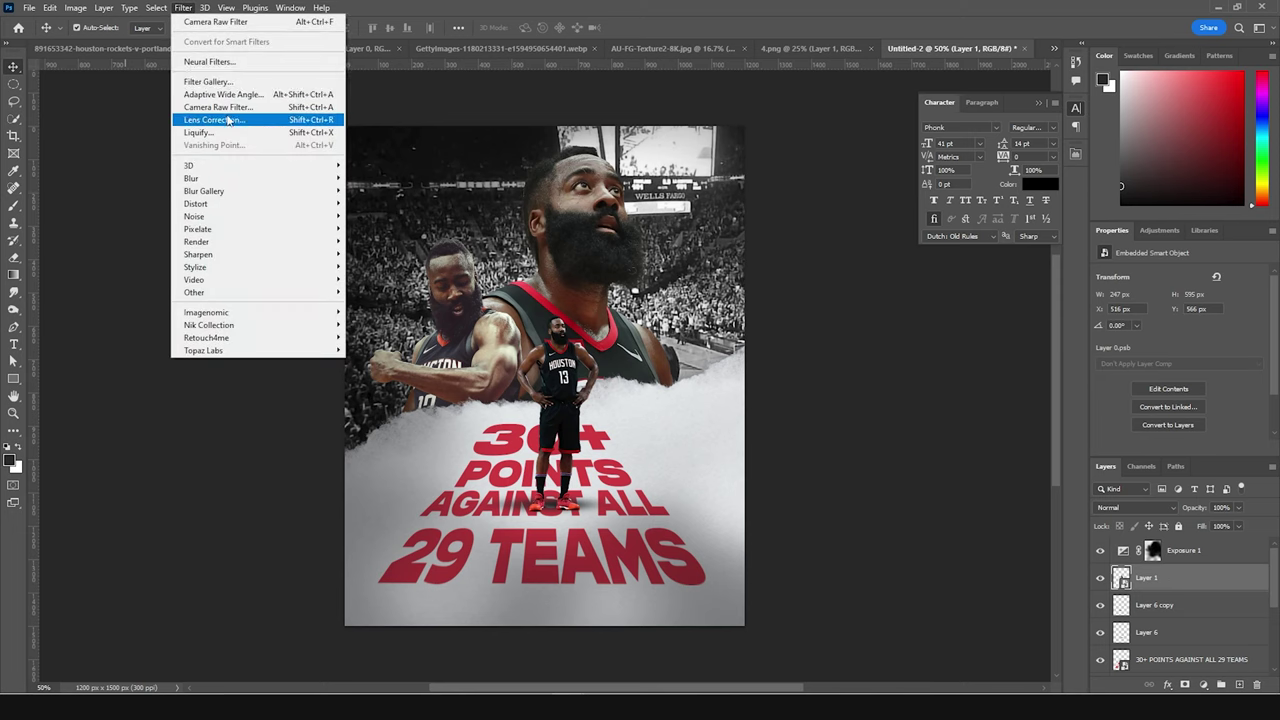
click(220, 107)
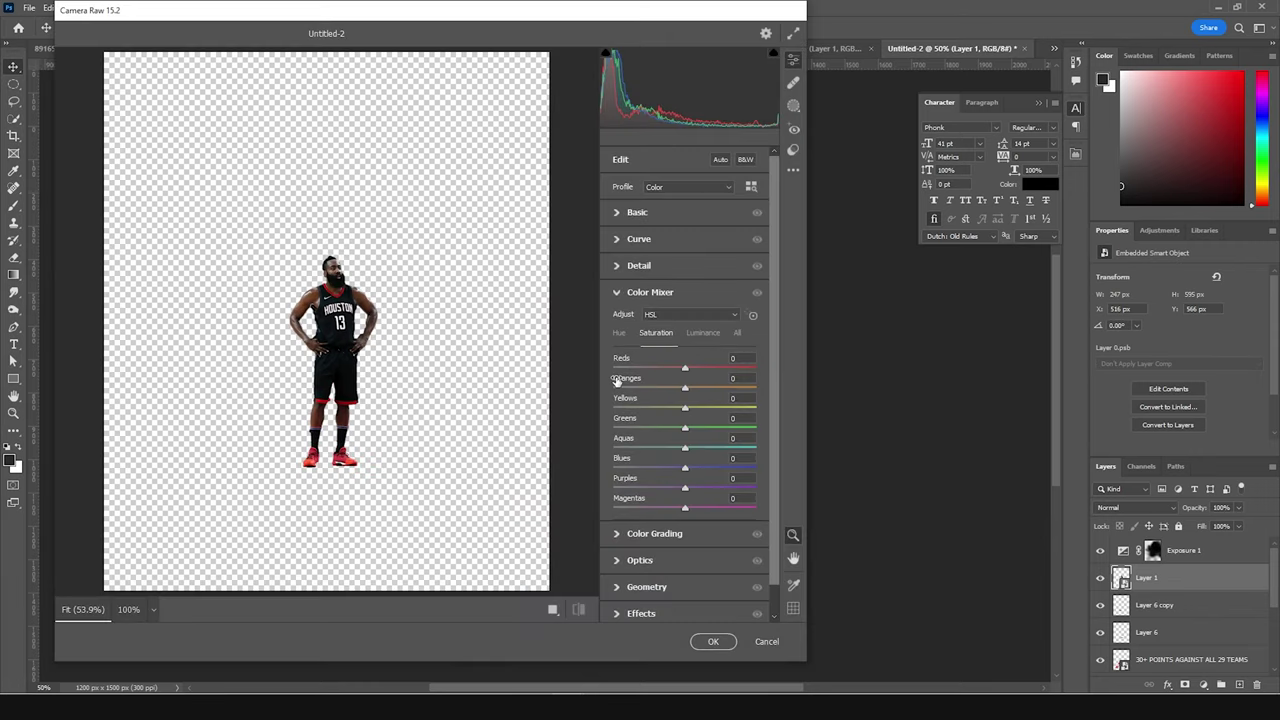
click(619, 215)
drag(685, 357, 634, 358)
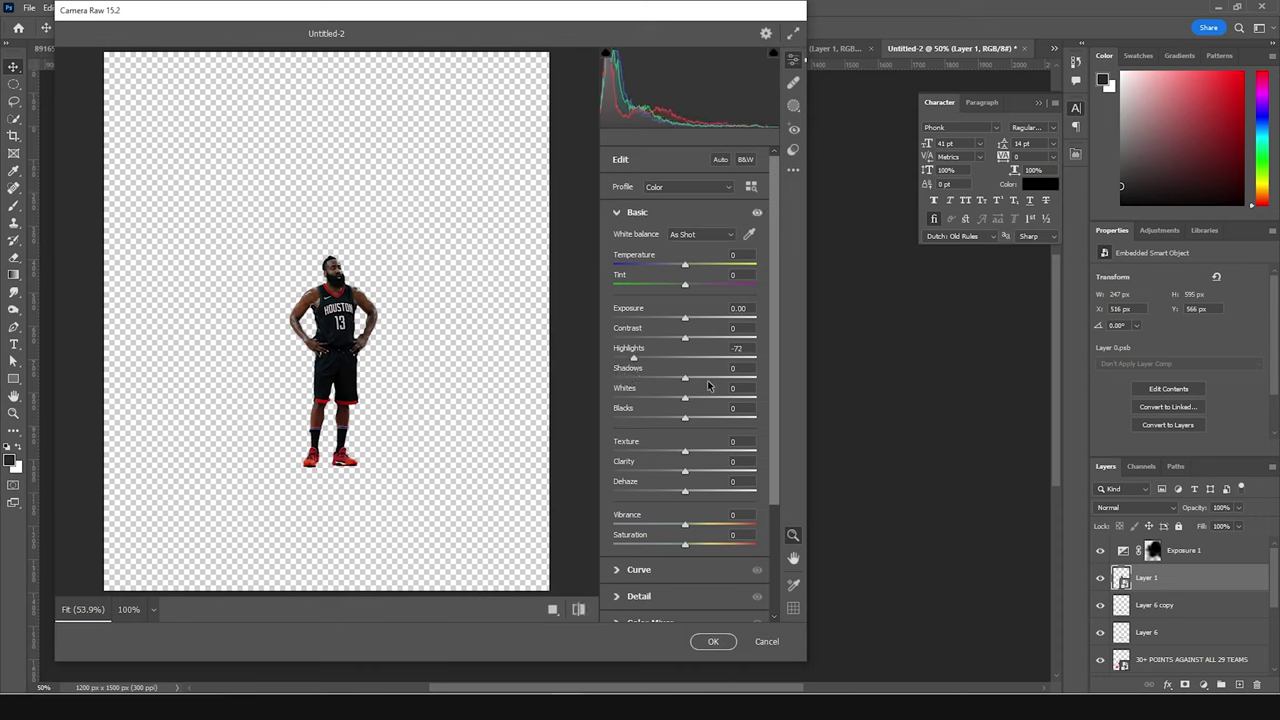
drag(730, 376, 744, 377)
Set the standing player's Clarity to +51, Texture to +44, Whites to -31 and Exposure to +0.45.
click(720, 471)
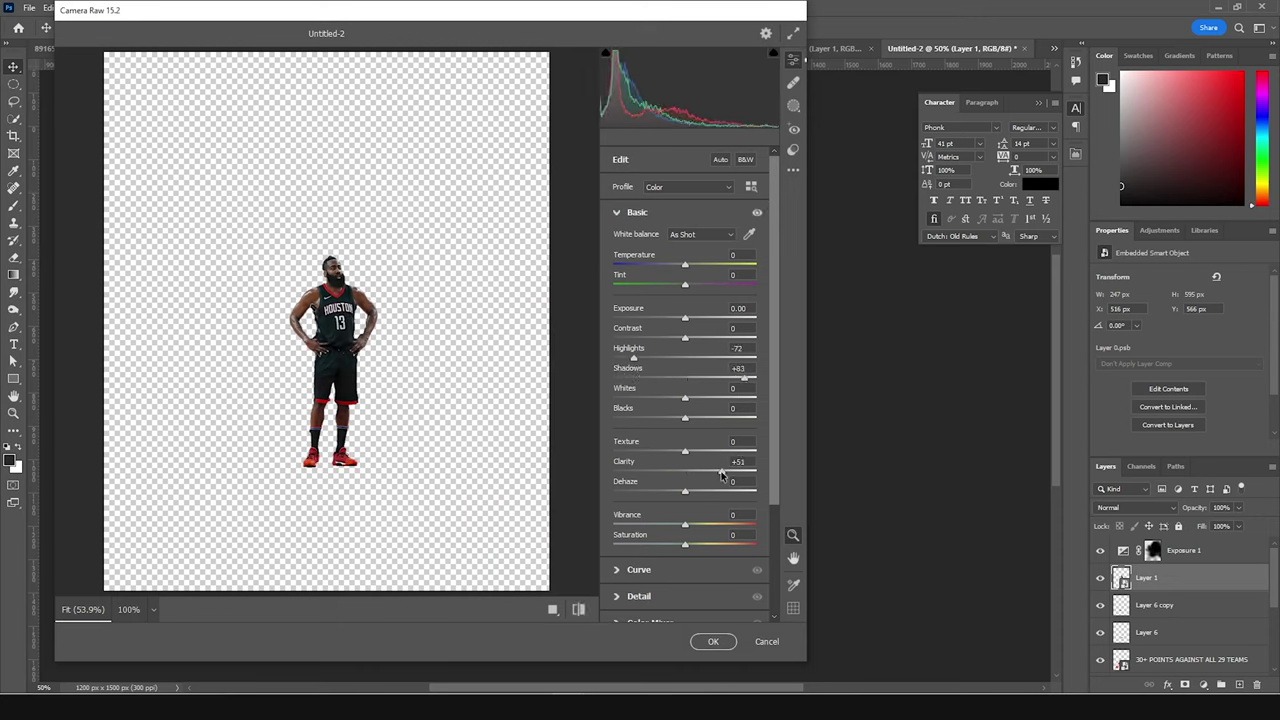
click(716, 451)
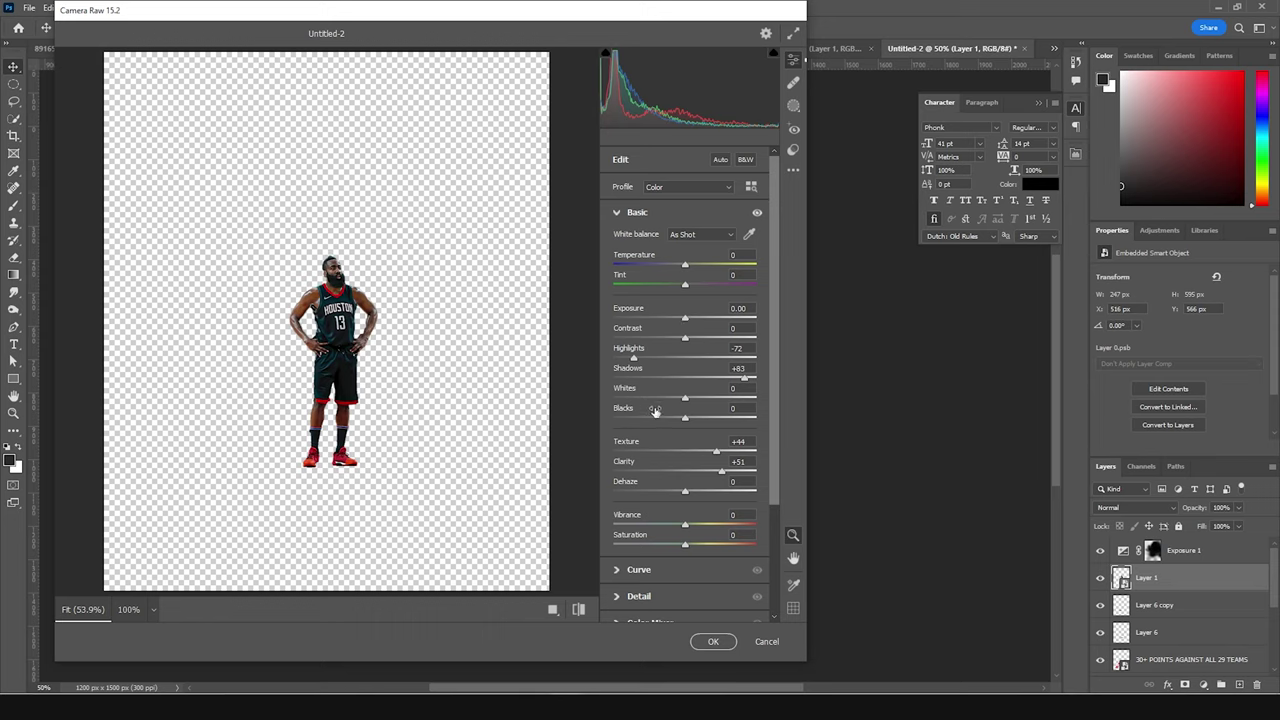
click(656, 399)
drag(688, 321, 694, 321)
Shift the Color Mixer hues to Reds -15 and Oranges -28 and apply the Camera Raw filter.
scroll(651, 535, down, 3)
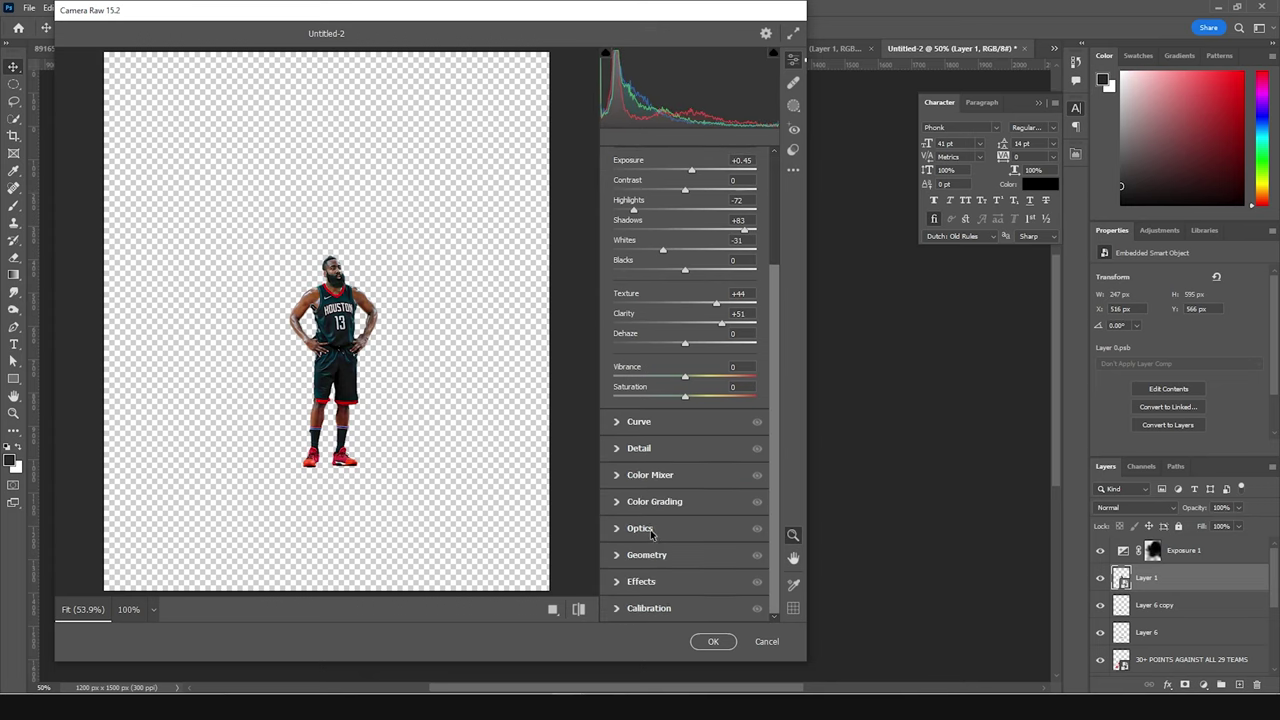
click(619, 479)
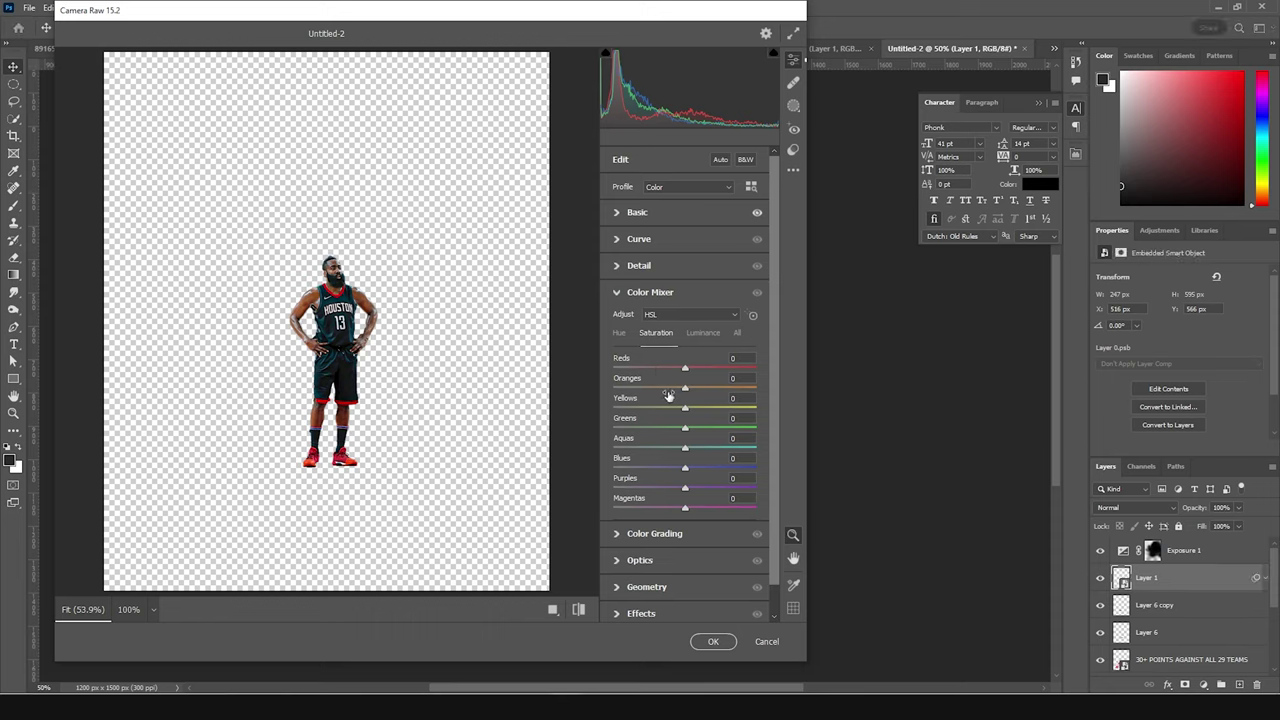
click(664, 389)
click(620, 334)
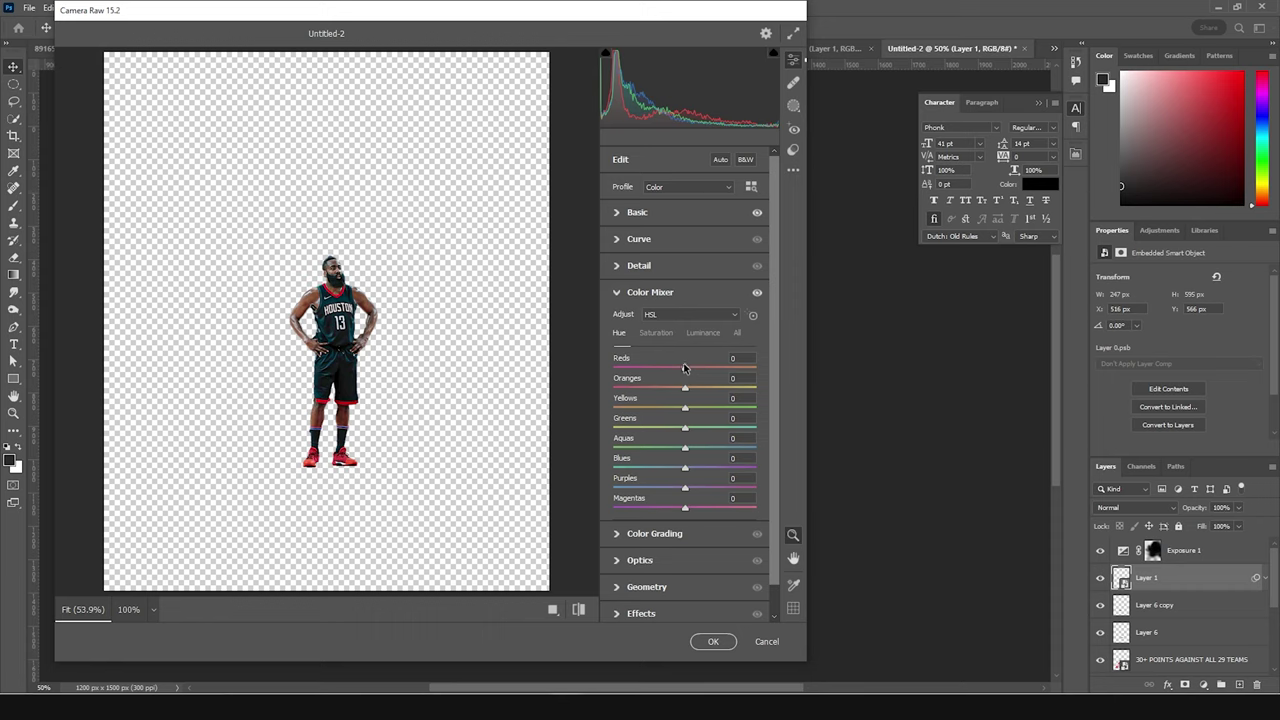
drag(680, 371, 668, 395)
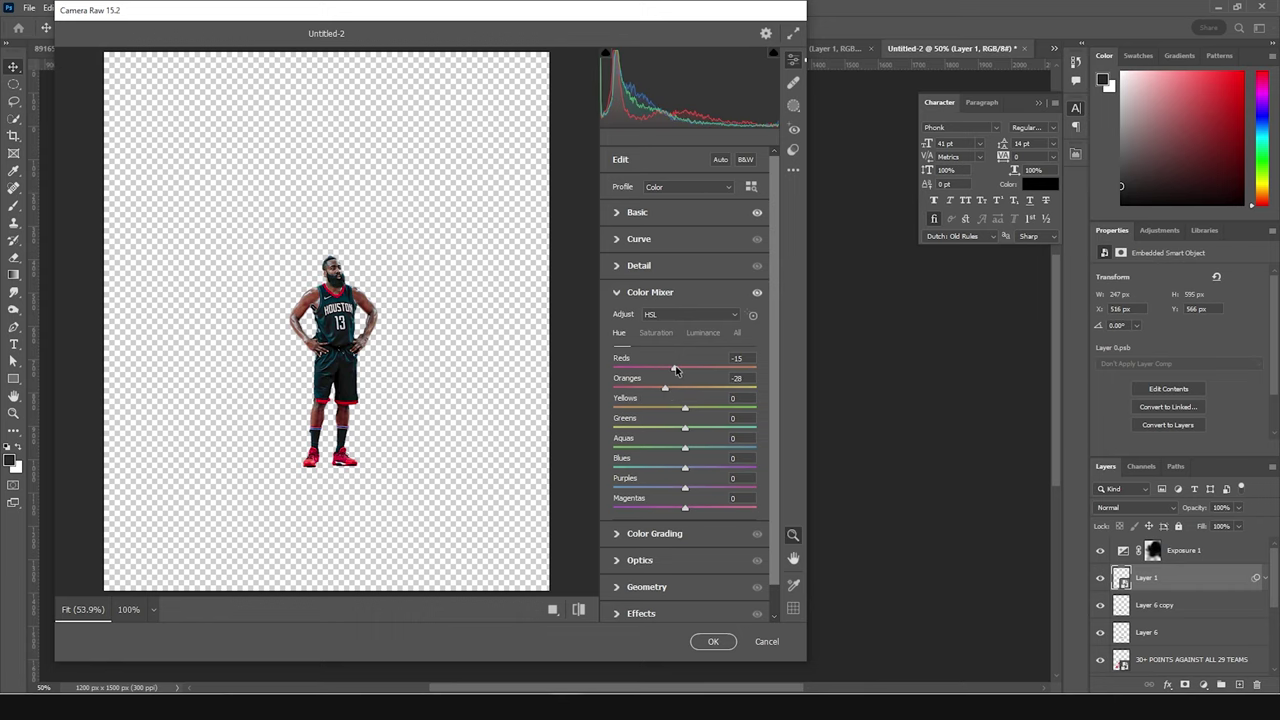
click(713, 641)
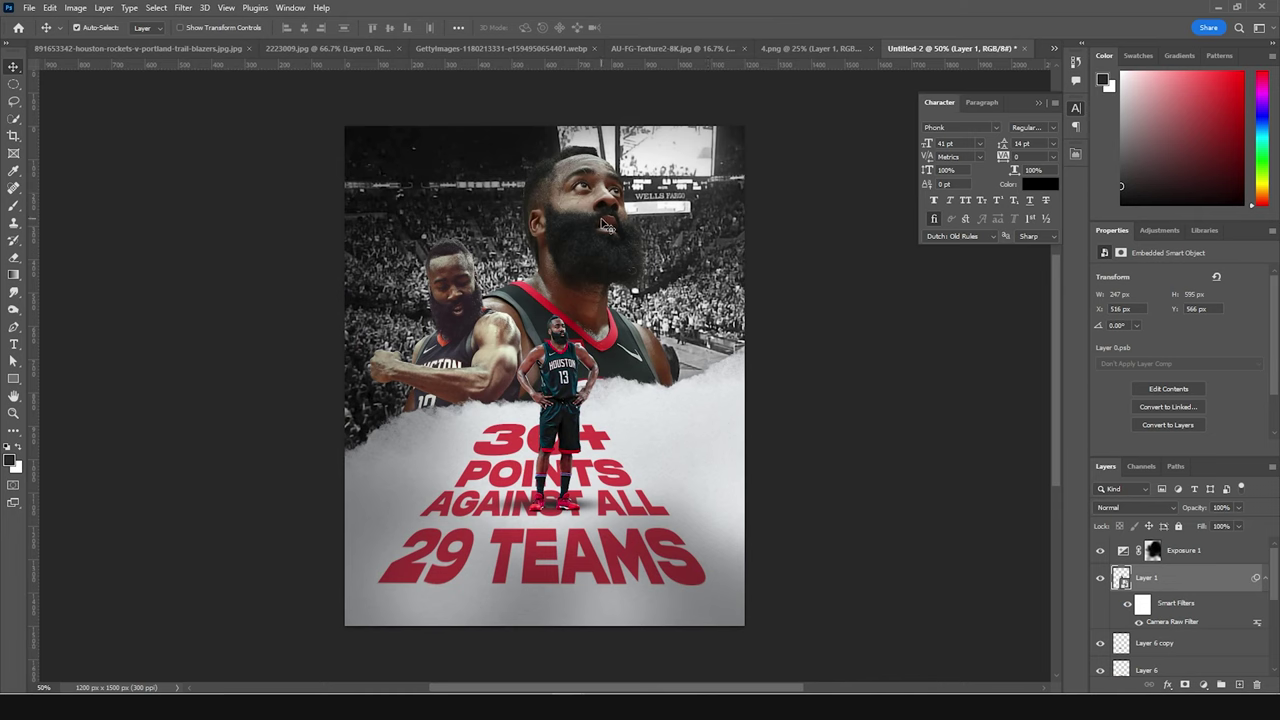
Apply the Camera Raw filter with the previous settings to the large portrait player.
click(607, 227)
click(183, 8)
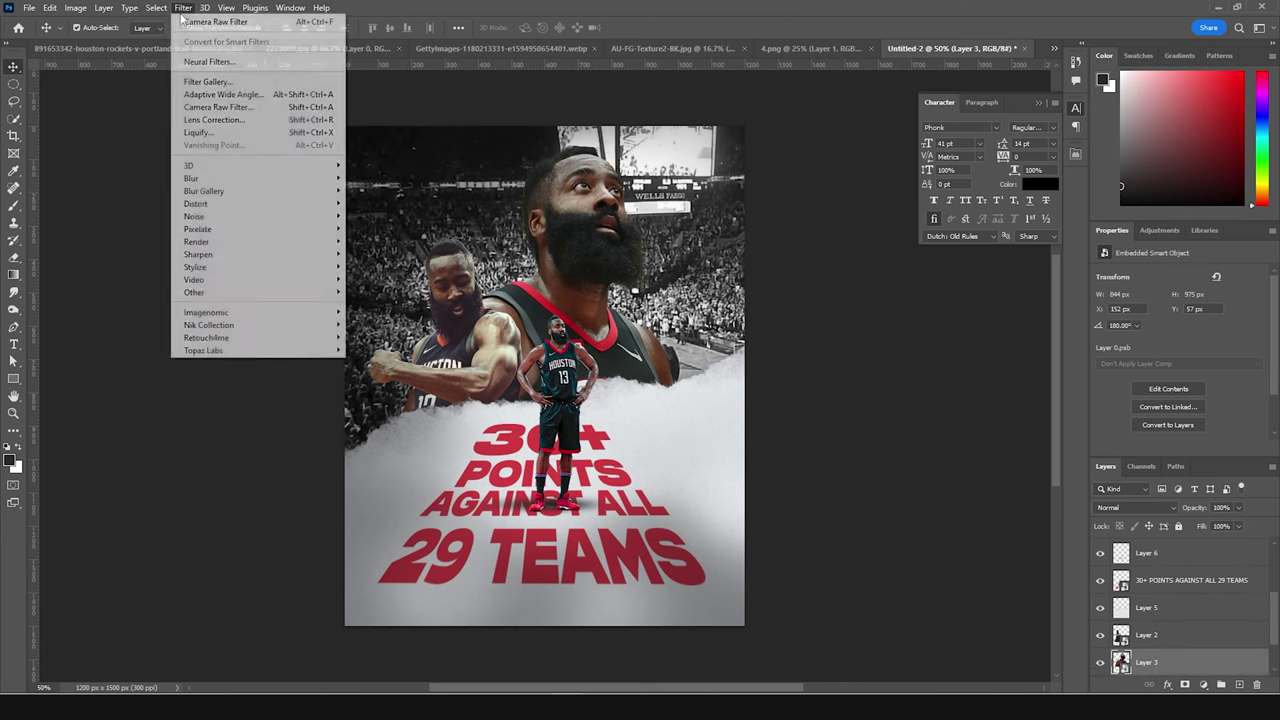
click(203, 21)
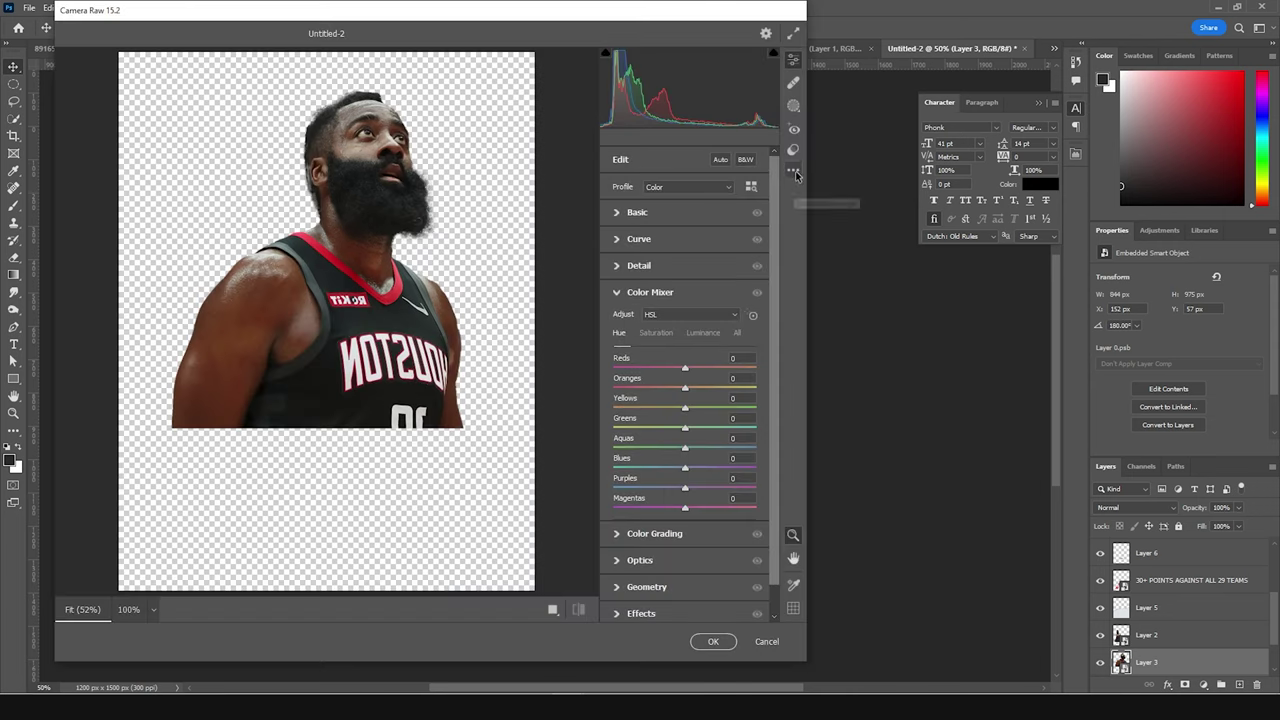
click(793, 170)
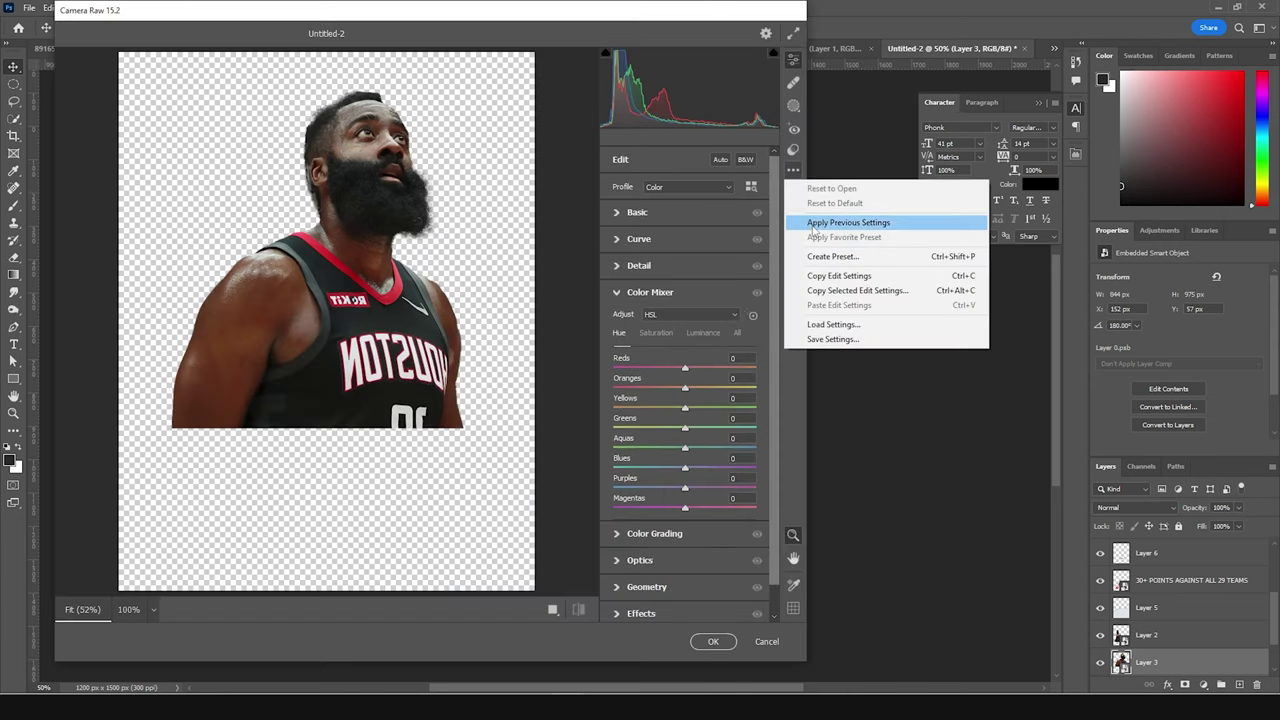
click(848, 222)
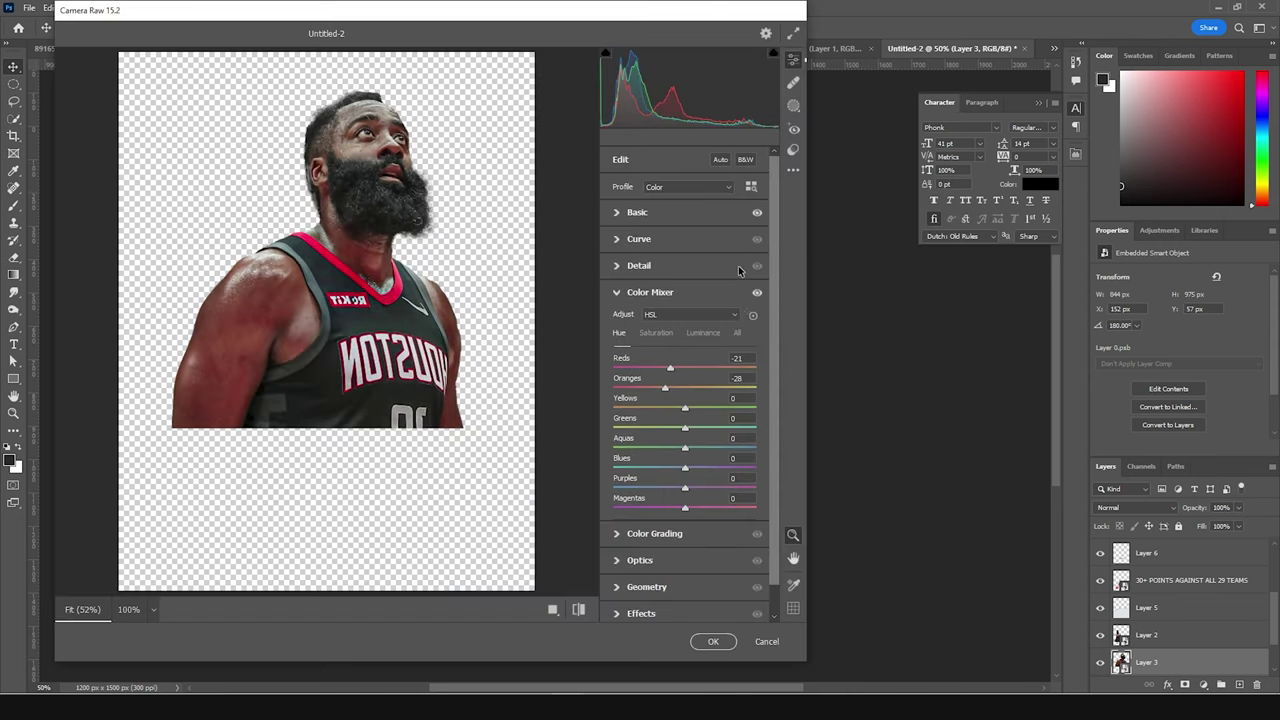
click(711, 642)
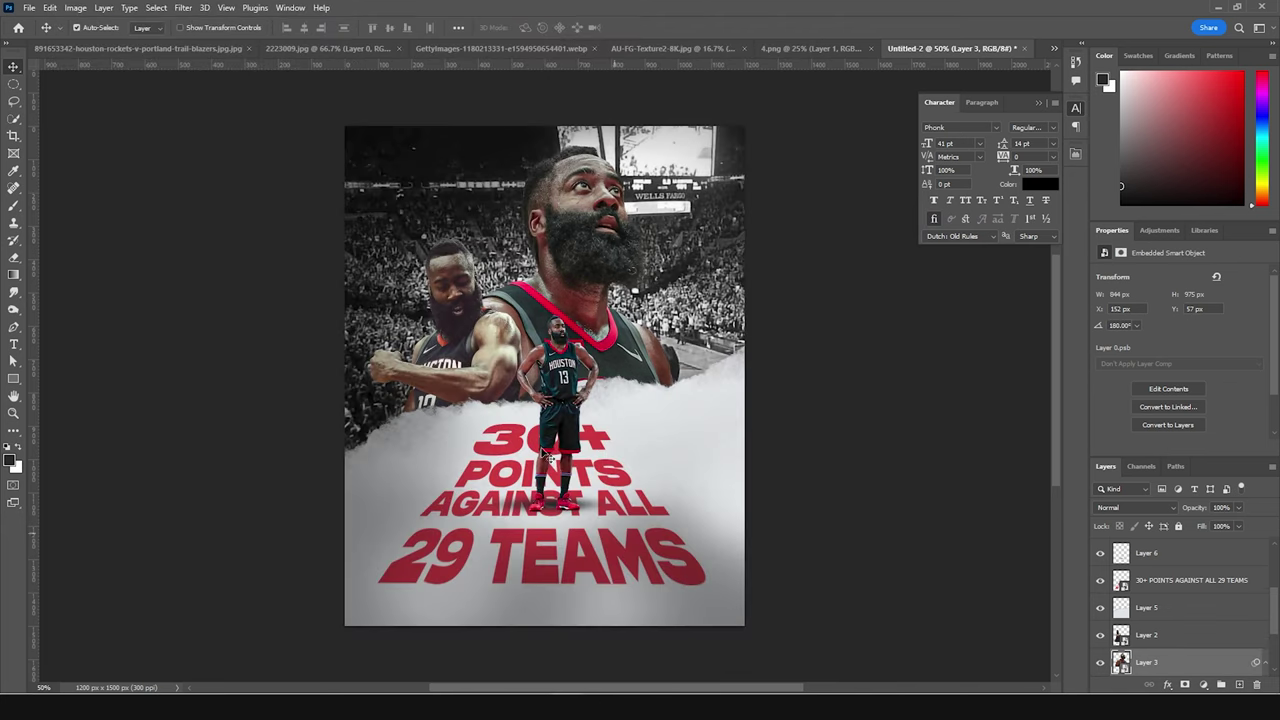
Apply the Camera Raw filter with the previous settings to the flexing player.
click(456, 300)
click(183, 8)
click(217, 22)
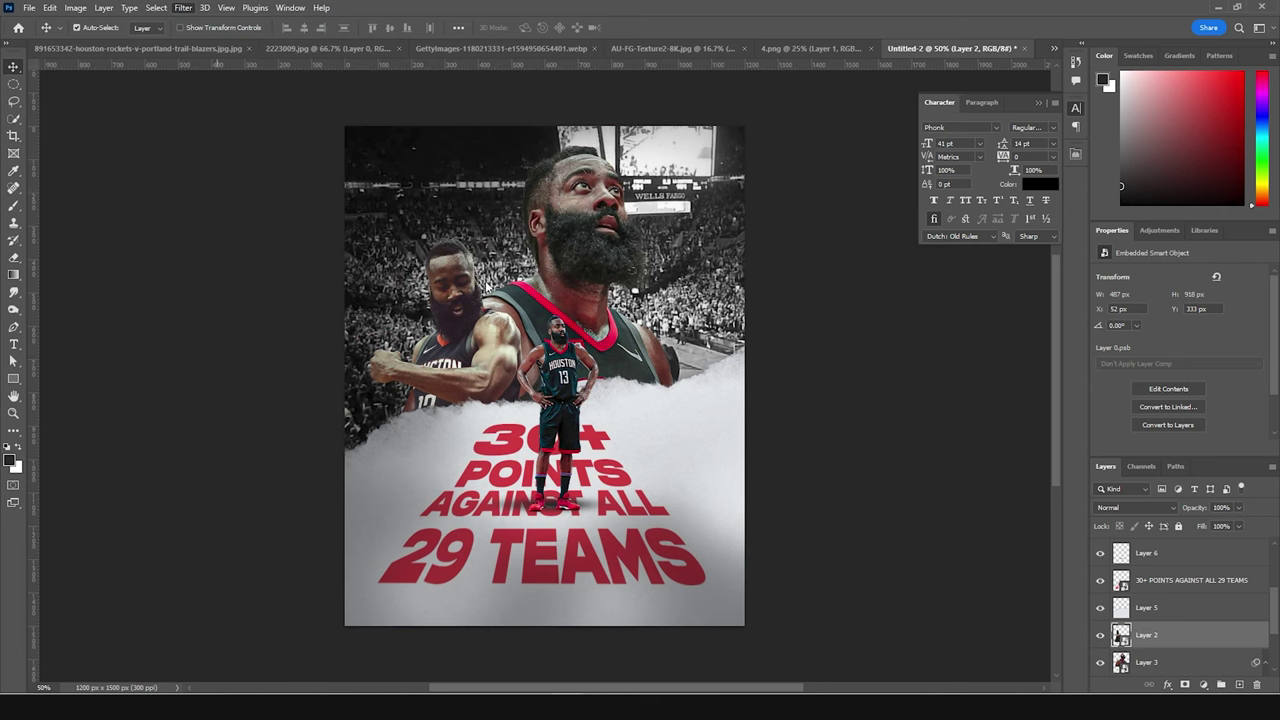
click(793, 170)
click(795, 222)
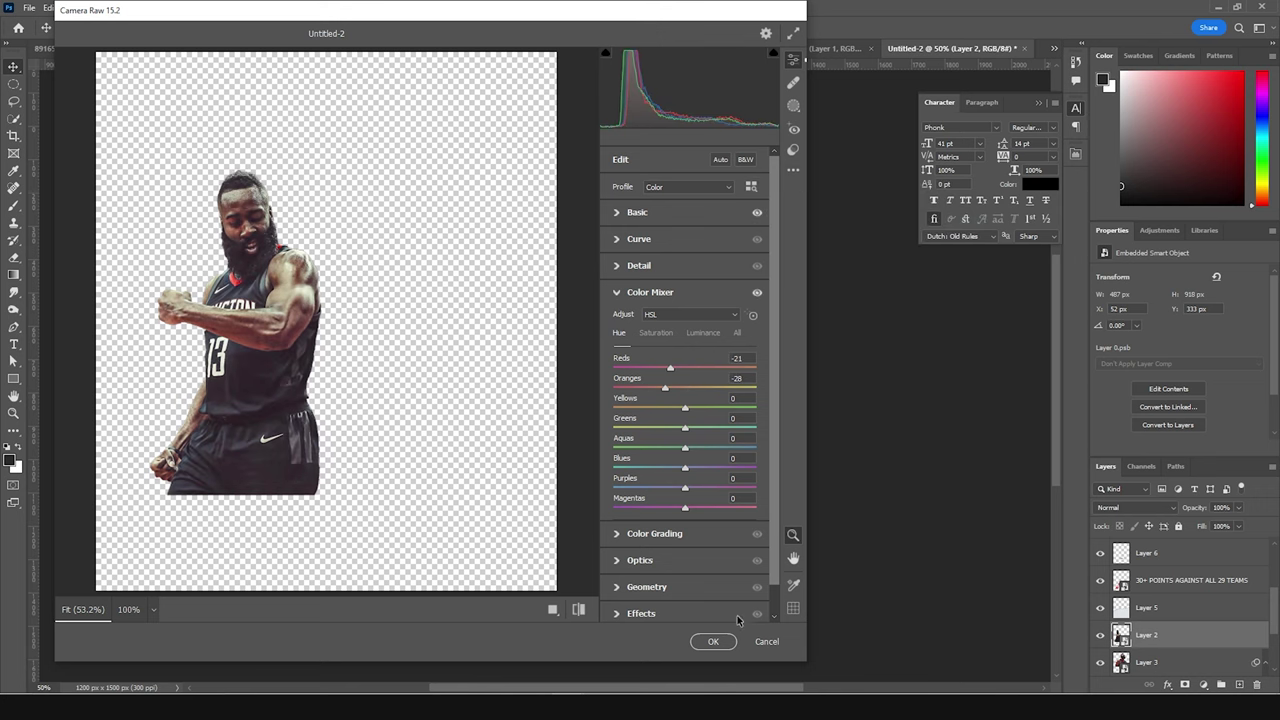
click(713, 642)
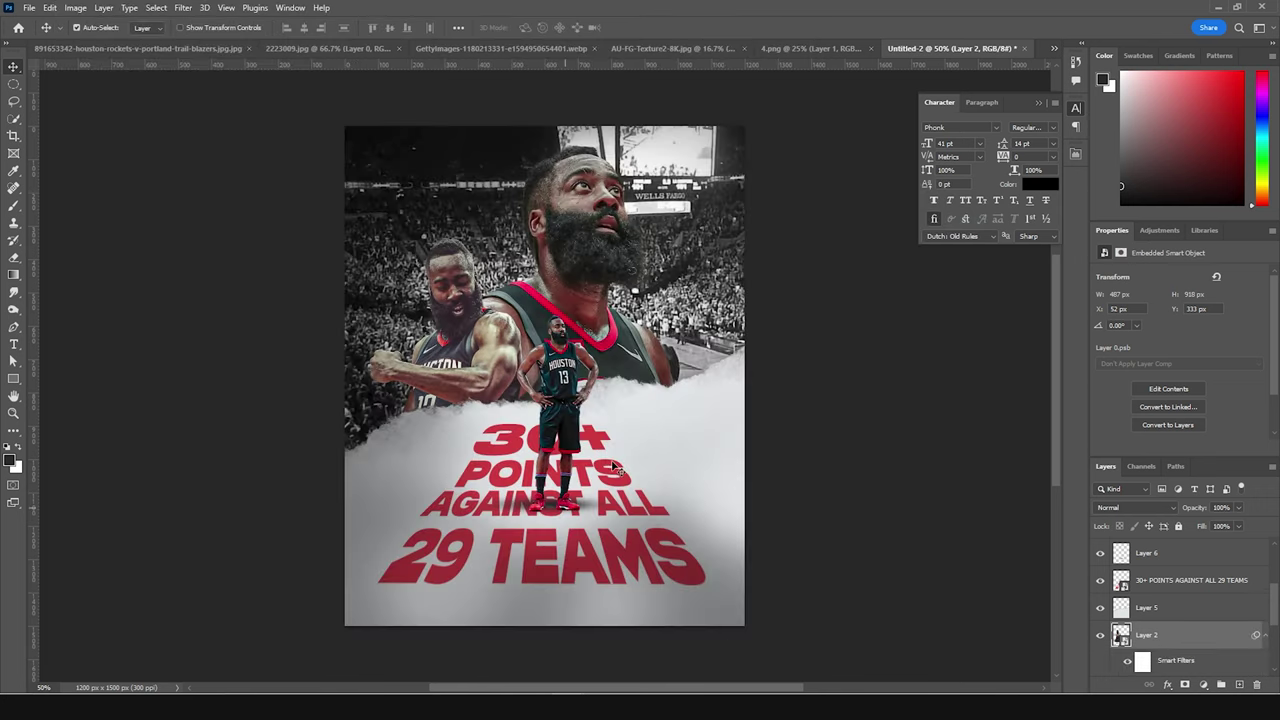
Add a new empty layer directly above the large portrait player's layer.
scroll(1134, 648, down, 1)
click(1133, 652)
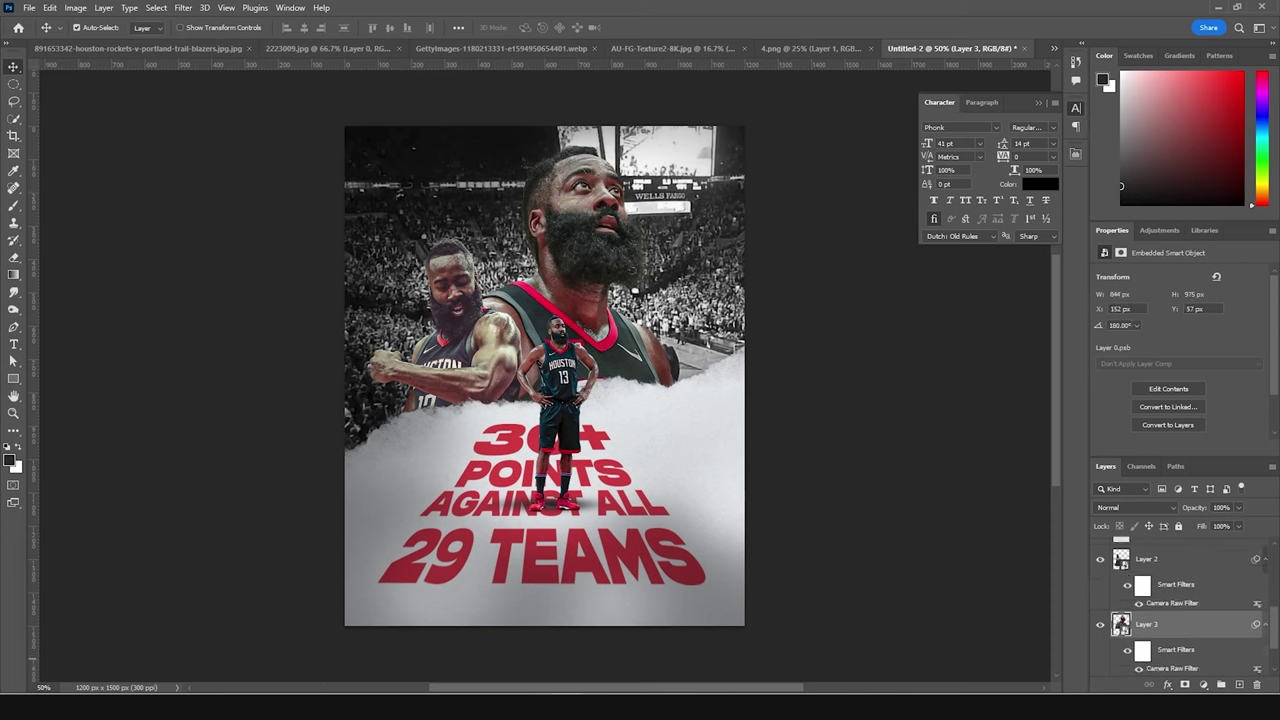
click(1238, 686)
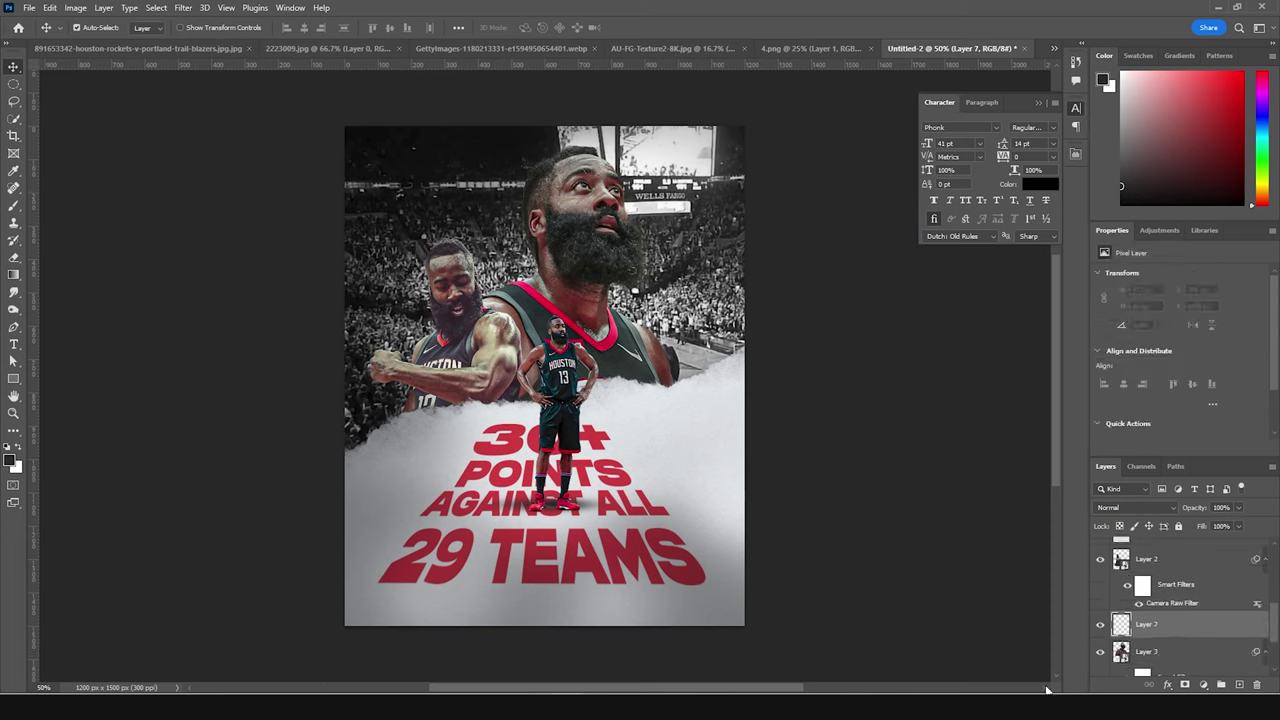
Get the textured Brush ready on the new layer and set the foreground color to light gray #ededed.
key(b)
click(97, 28)
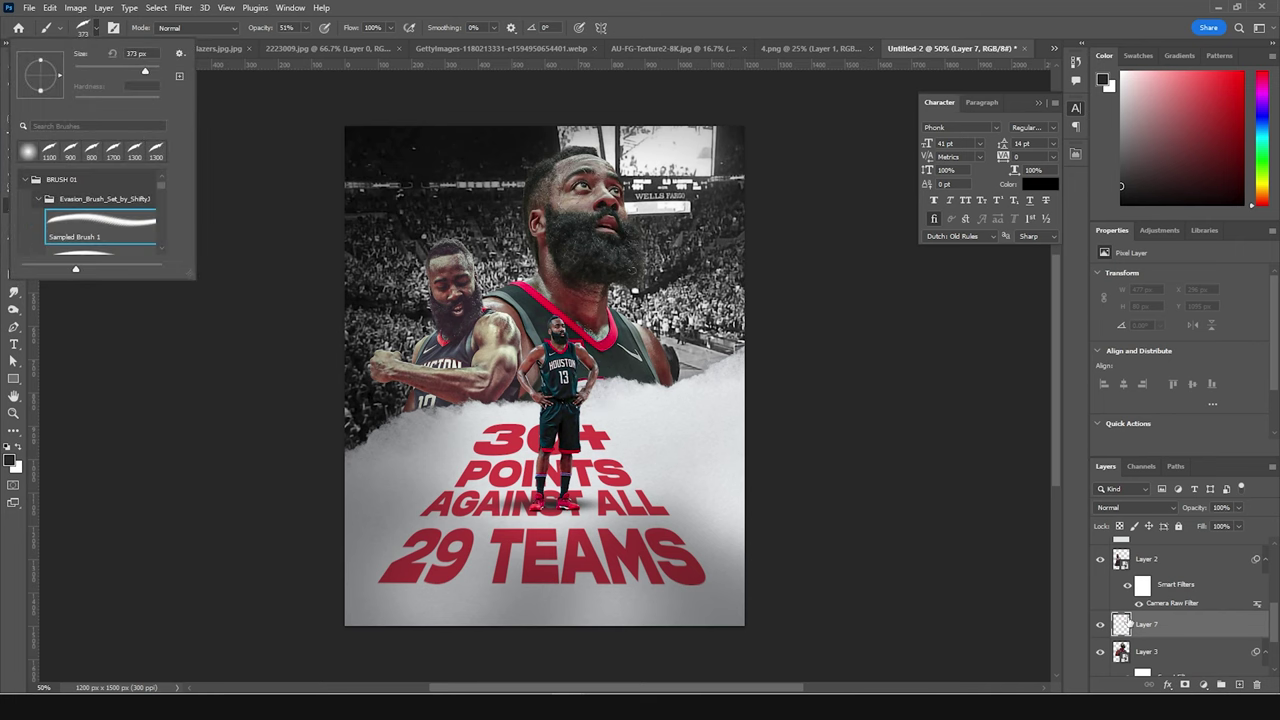
click(1129, 622)
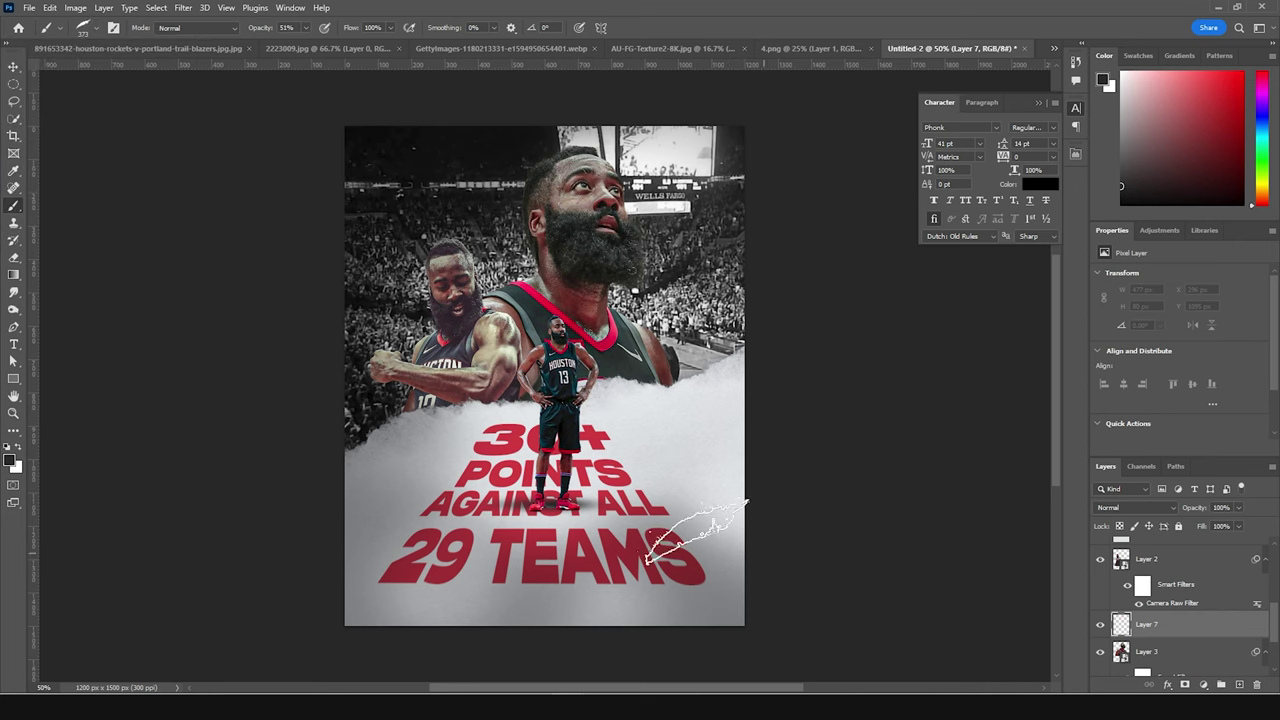
click(12, 461)
drag(757, 457, 738, 408)
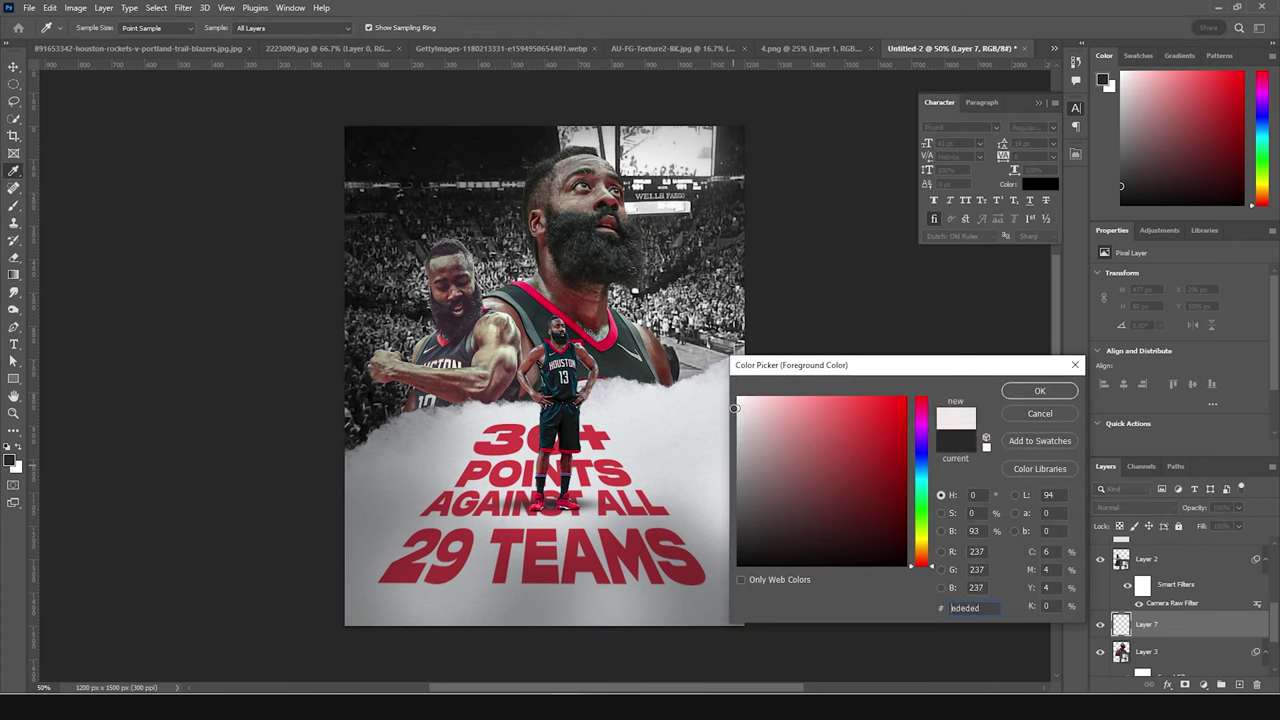
click(1039, 390)
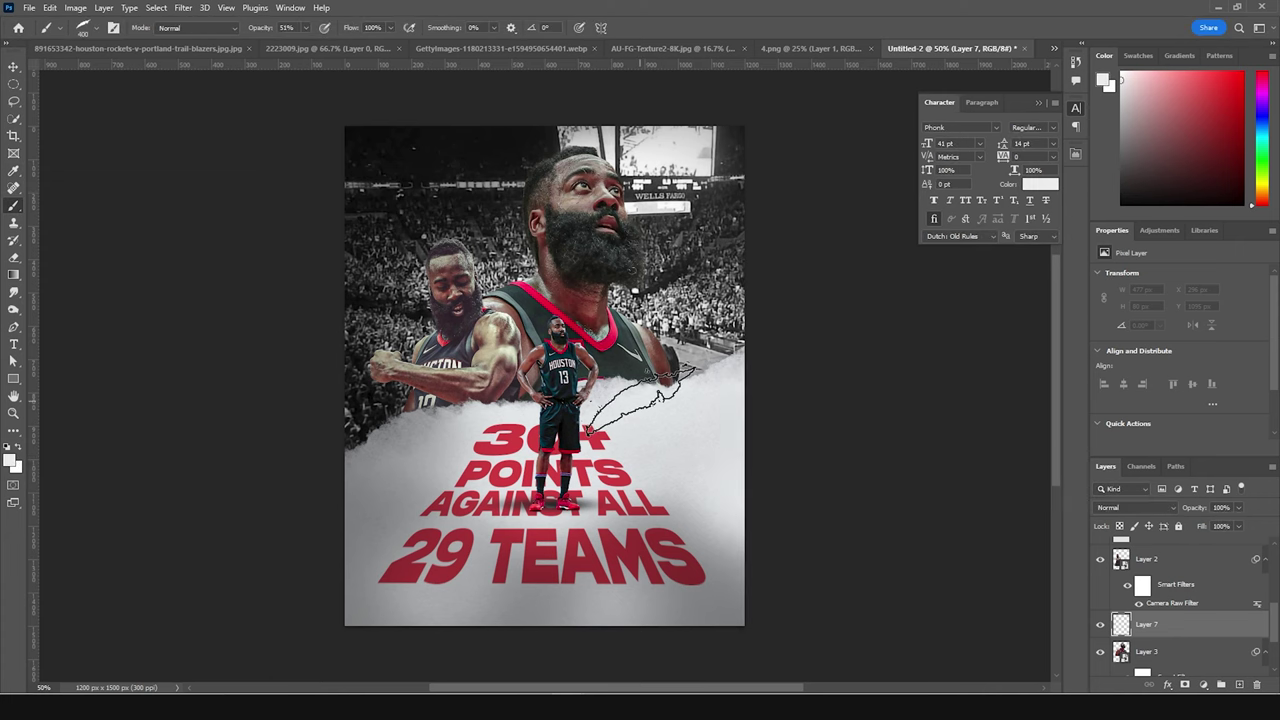
Enlarge the brush to 1000 px, raise its opacity to 100% and stamp texture over the large player's lower right edge.
key(bracketright)
key(bracketright)
key(bracketright)
key(bracketright)
click(645, 391)
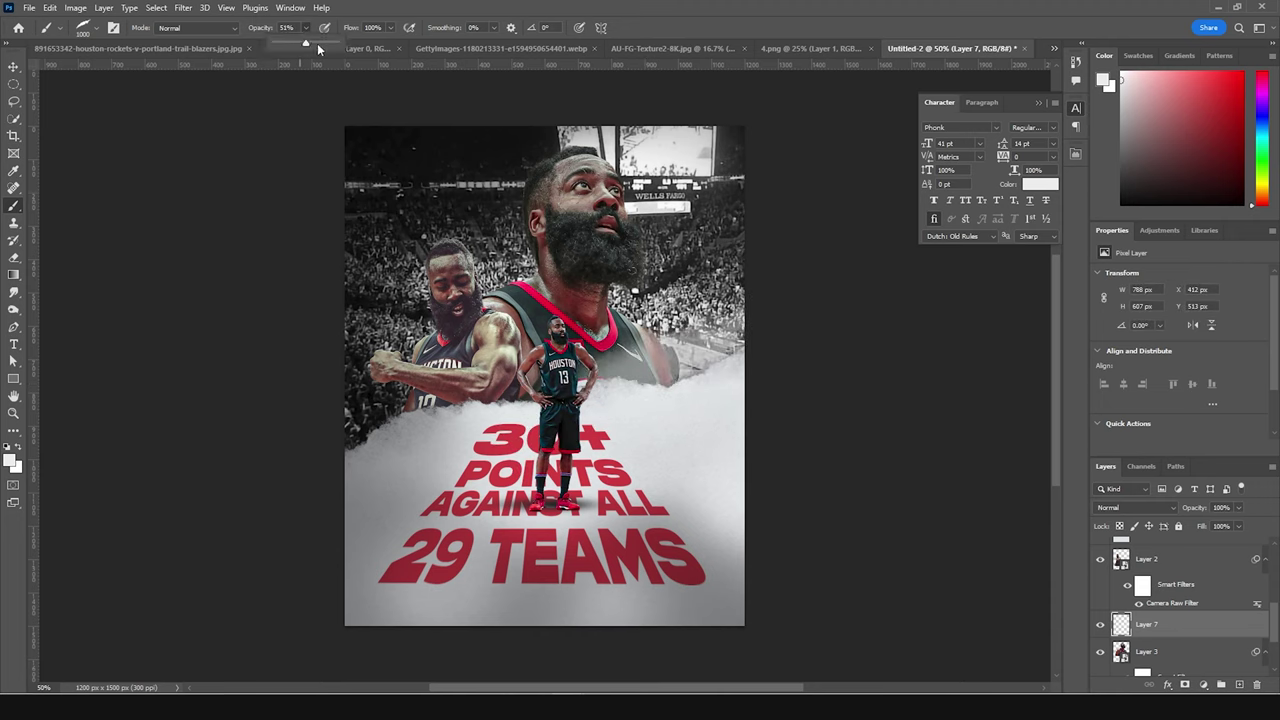
drag(303, 48, 339, 48)
click(647, 397)
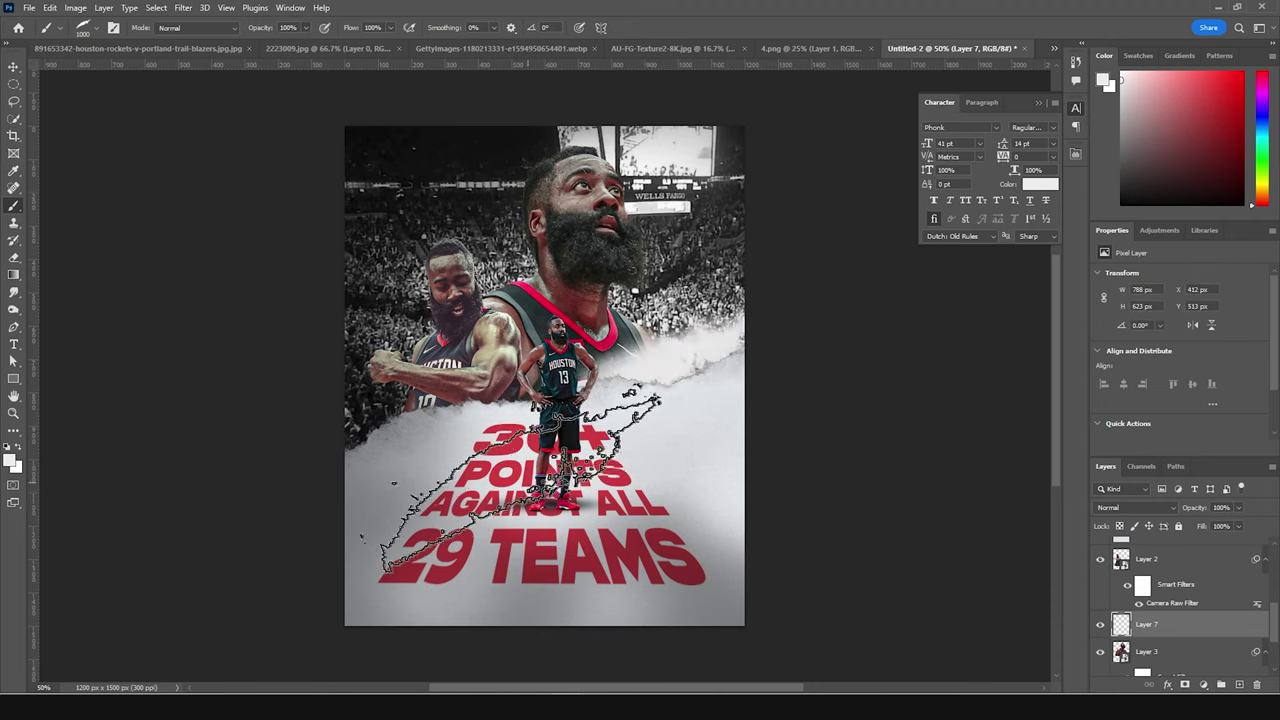
Reduce the brush to 600 px and paint texture along the left part of the torn paper edge.
key(bracketleft)
key(bracketleft)
key(bracketleft)
click(494, 430)
key(bracketleft)
drag(385, 445, 340, 470)
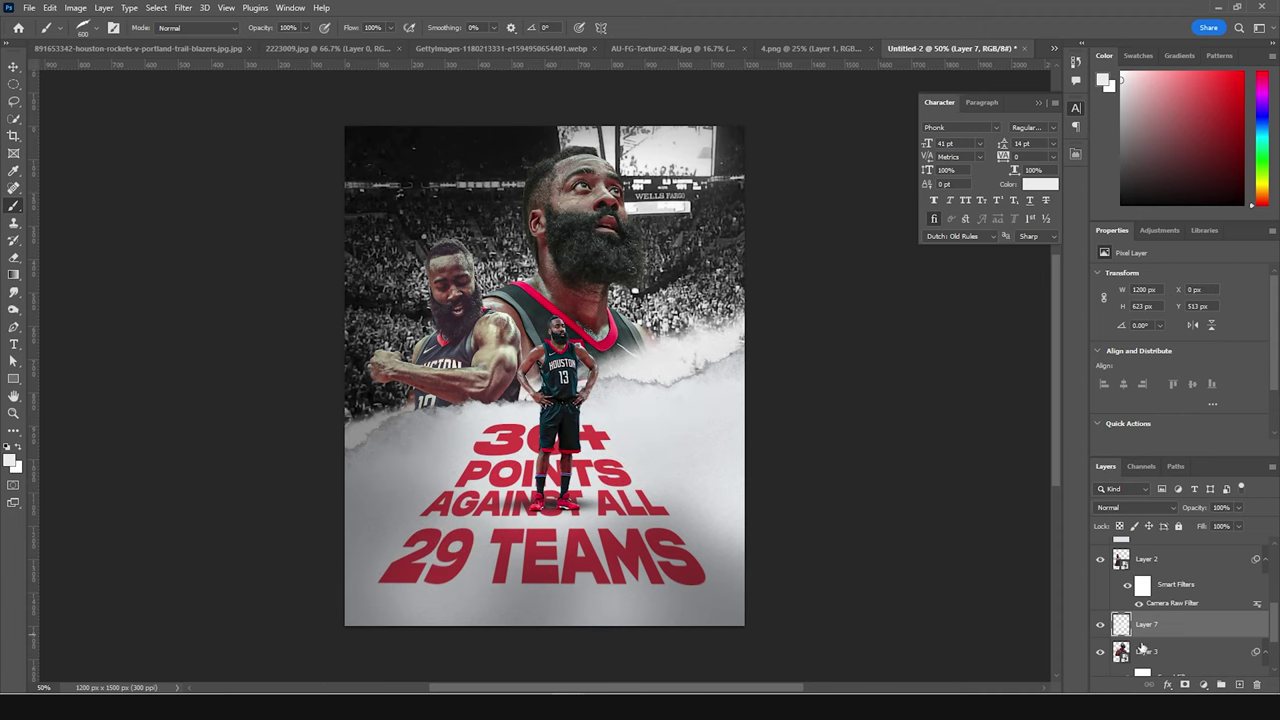
Give the painted texture layer a dark bluish-gray Color Overlay at 100% opacity.
click(1169, 685)
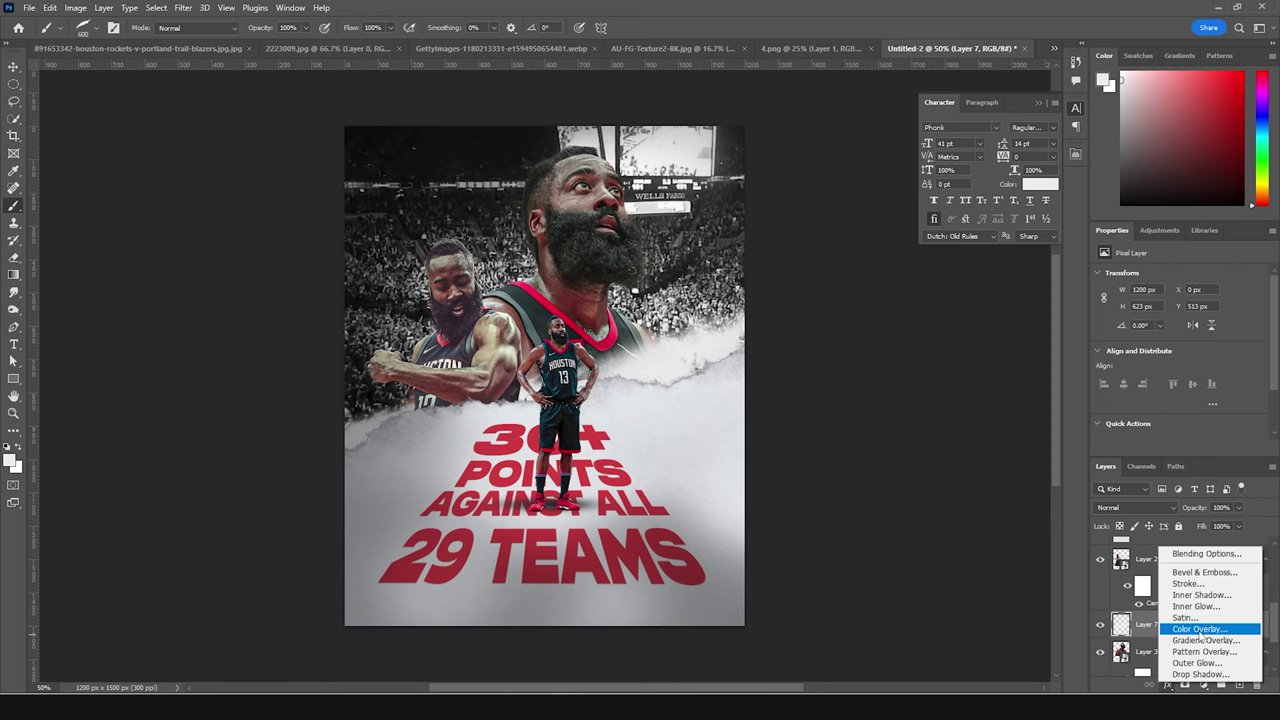
click(1195, 635)
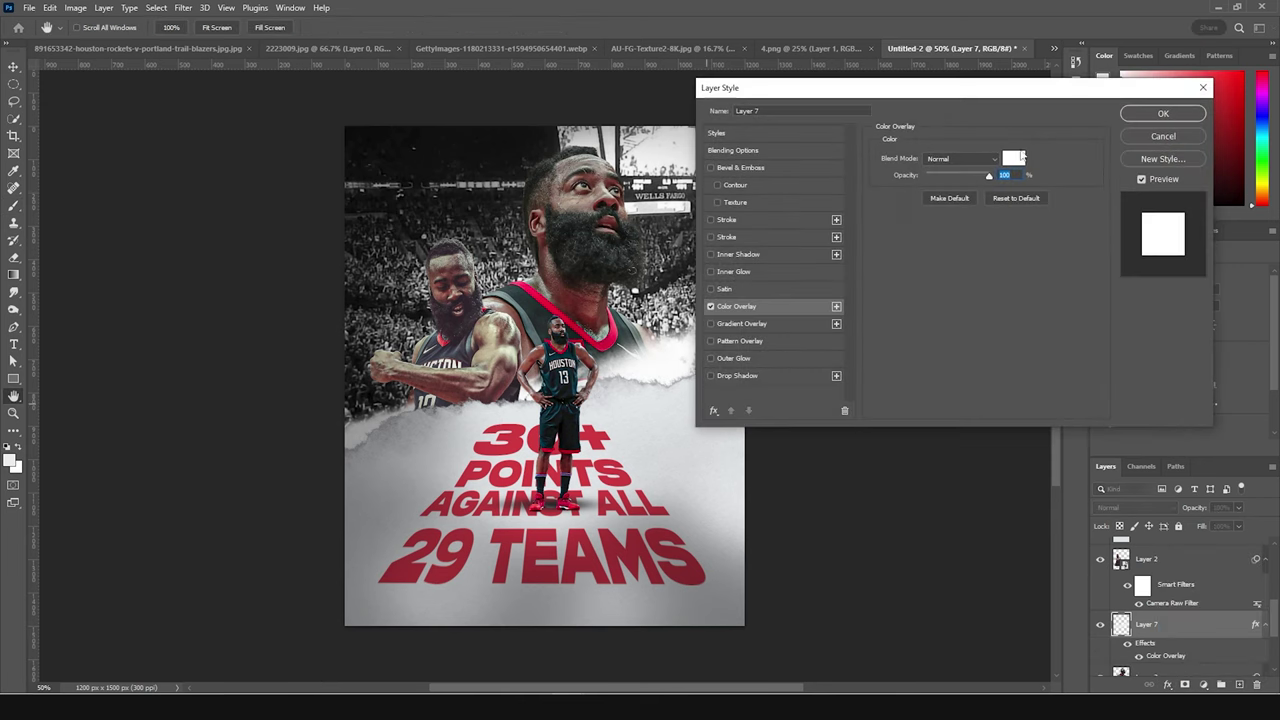
click(1013, 159)
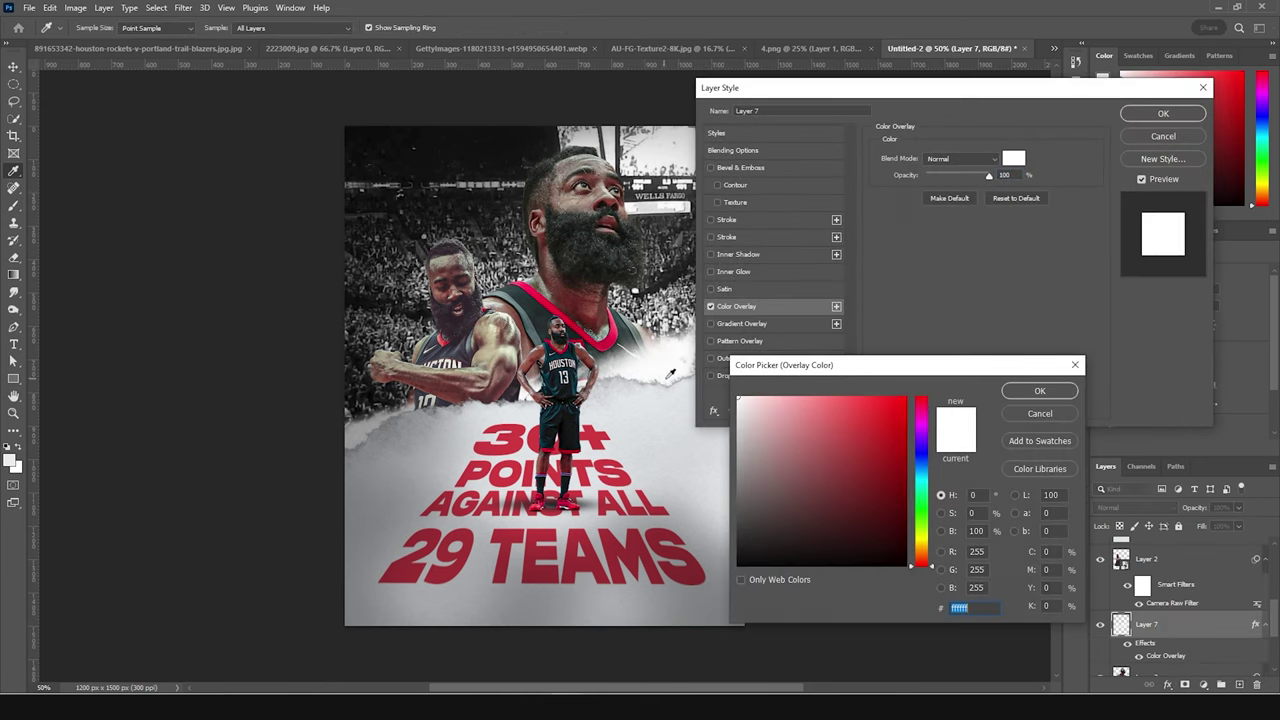
click(657, 380)
click(745, 531)
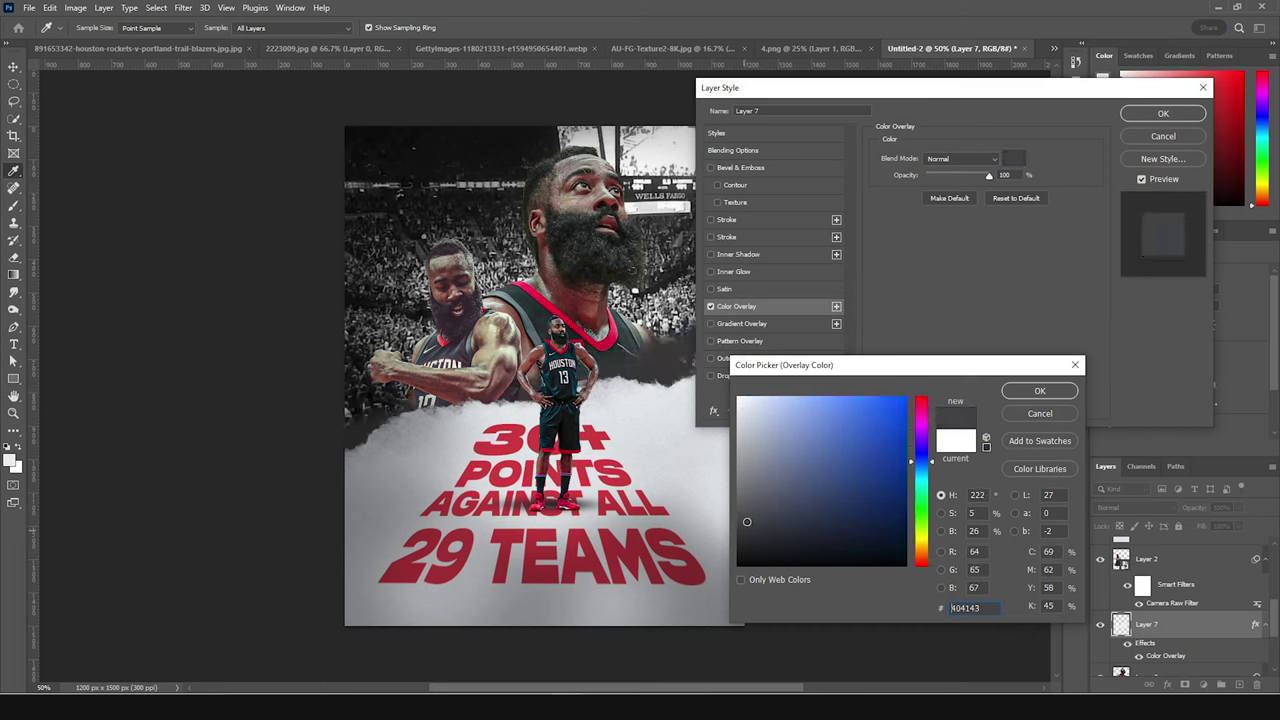
click(743, 511)
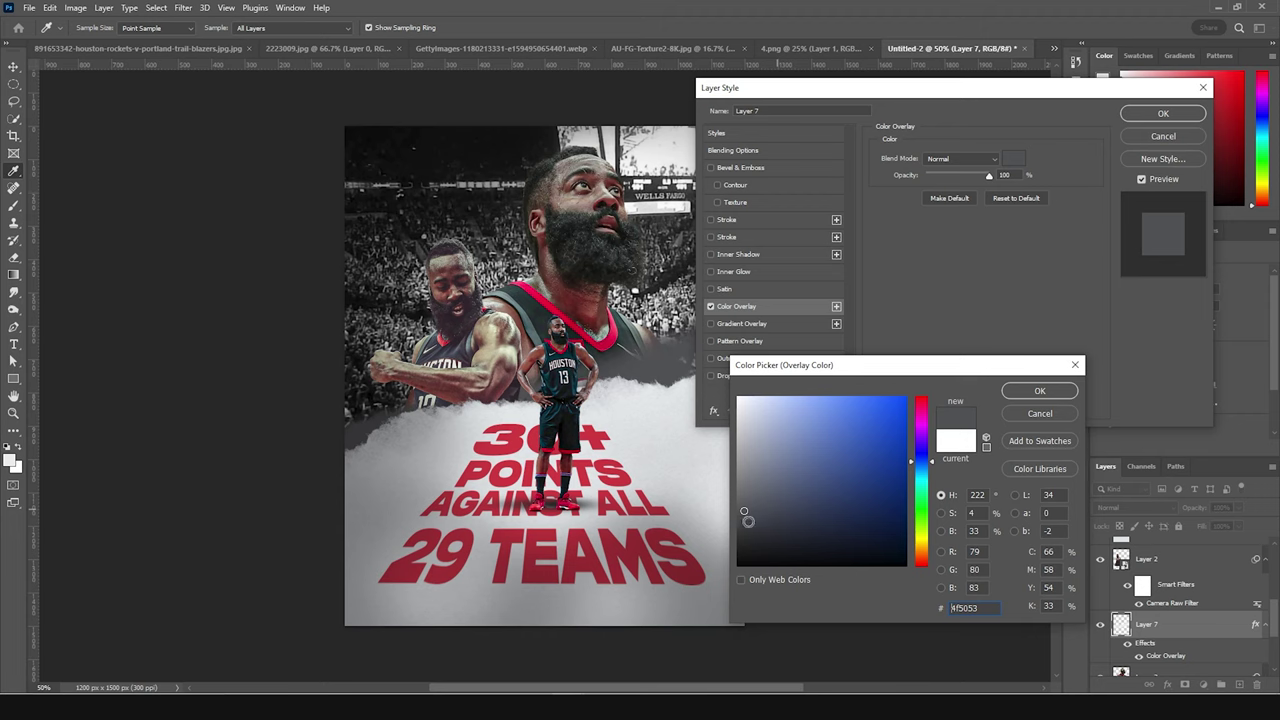
click(1015, 392)
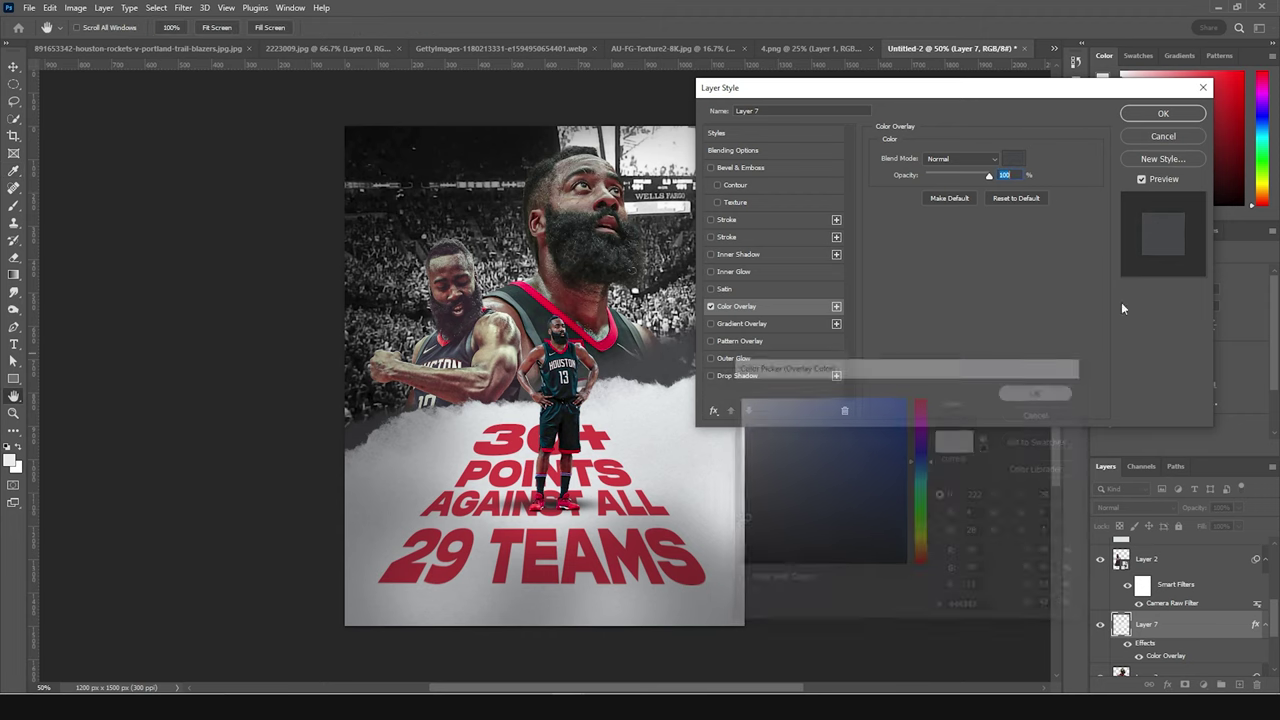
click(1163, 114)
Add a new empty layer directly above the arena layer, behind the large portrait player.
scroll(1163, 558, down, 3)
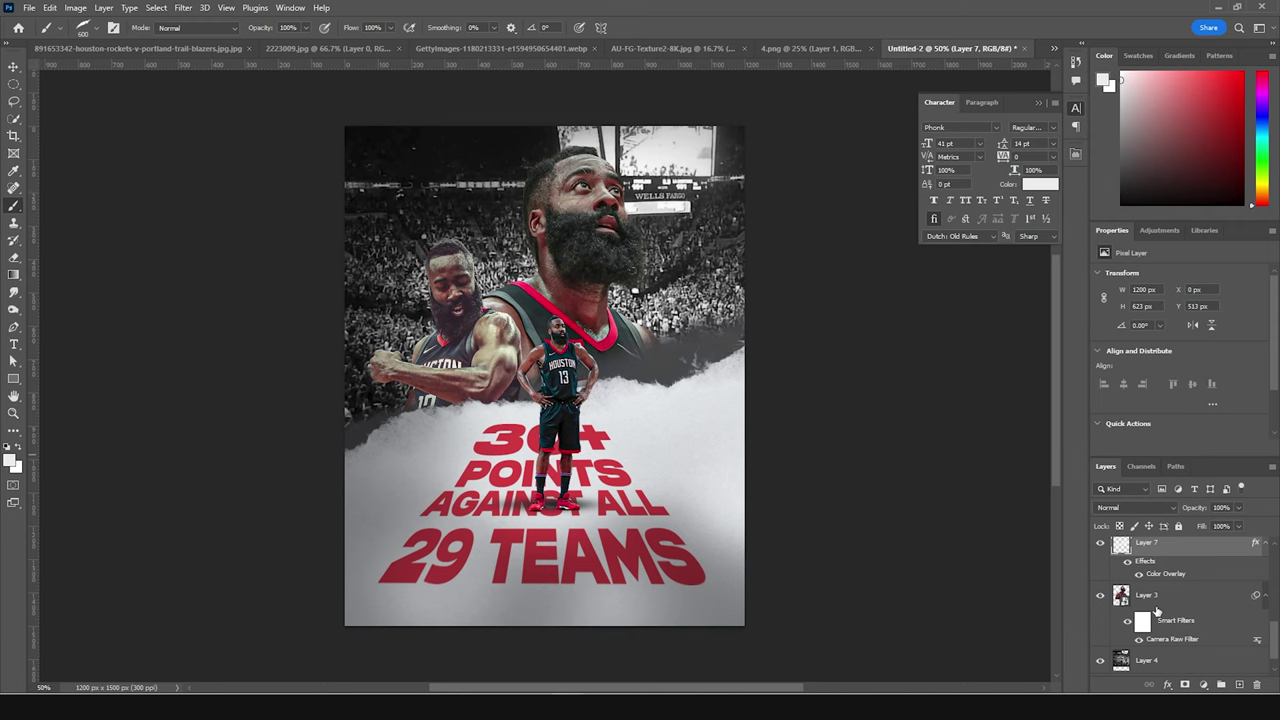
click(1163, 624)
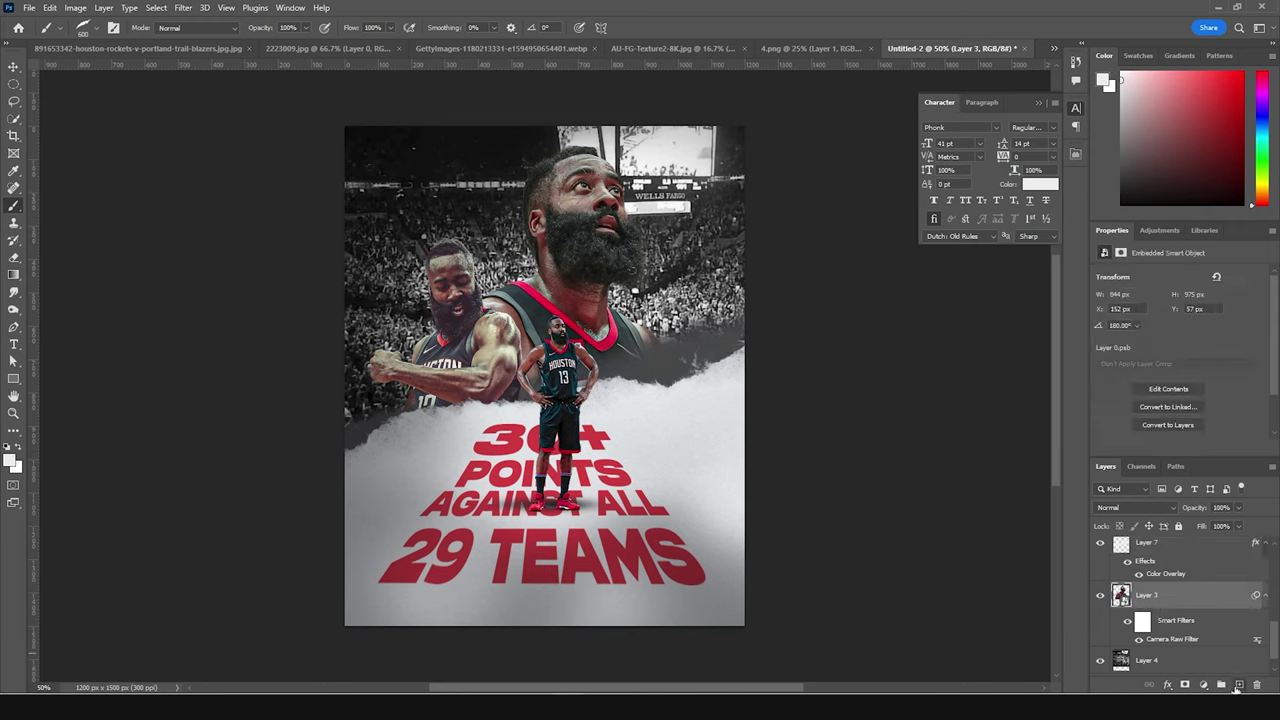
click(1128, 662)
click(1239, 686)
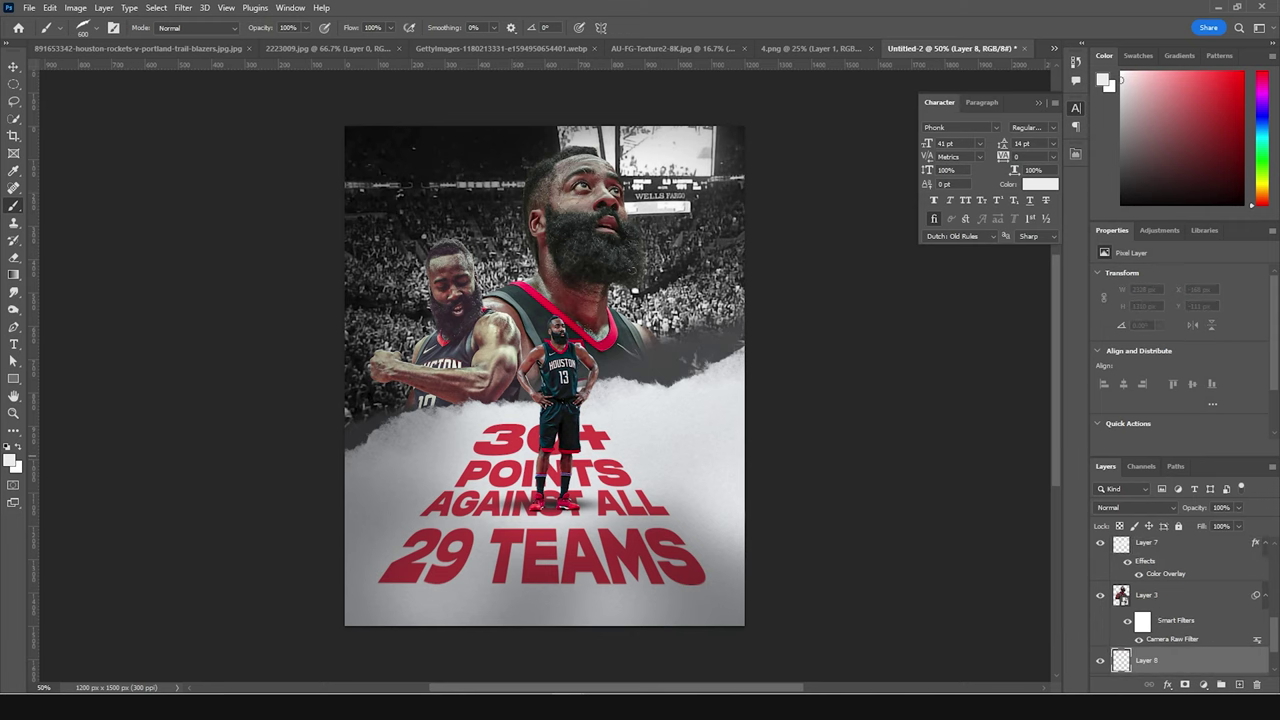
Enlarge the brush to 1100 px and paint light gray texture over the arena behind the players, redoing the left stroke lower.
key(bracketright)
key(bracketright)
key(bracketright)
key(bracketright)
key(bracketright)
key(bracketright)
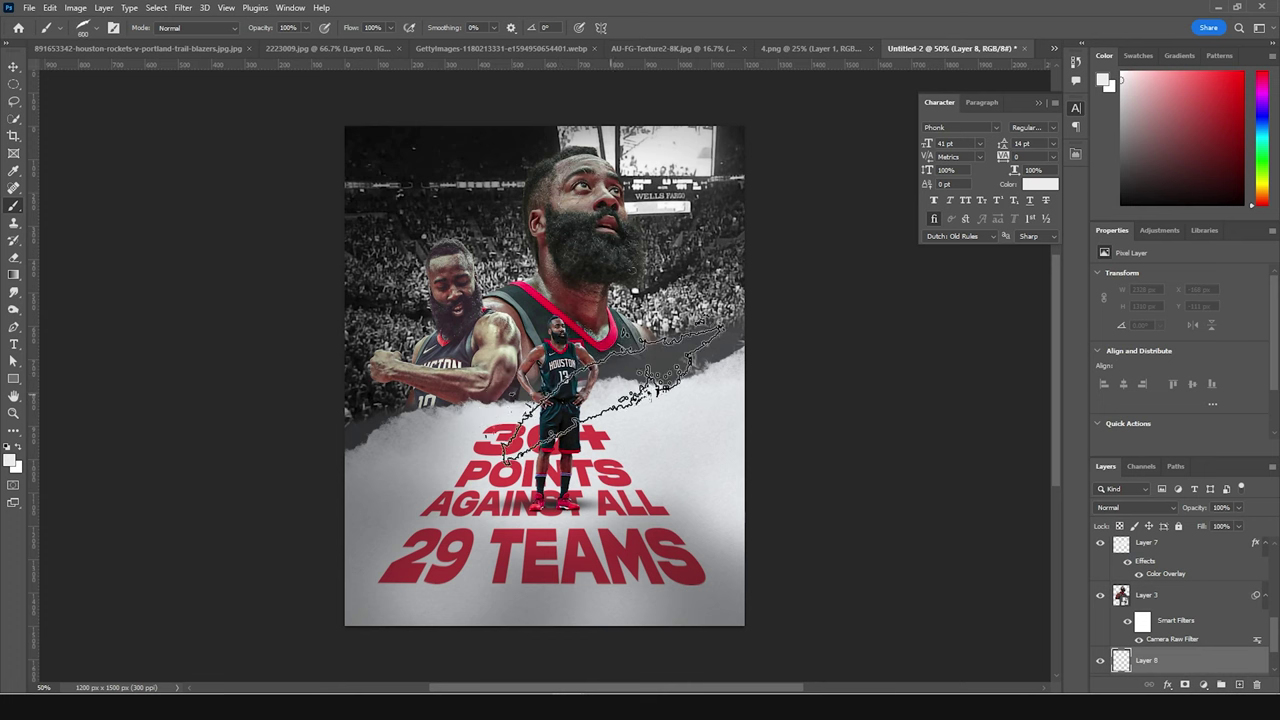
click(621, 372)
mouse_move(503, 427)
mouse_down()
mouse_move(490, 457)
mouse_move(538, 446)
mouse_move(513, 367)
mouse_move(441, 348)
mouse_move(400, 473)
mouse_up()
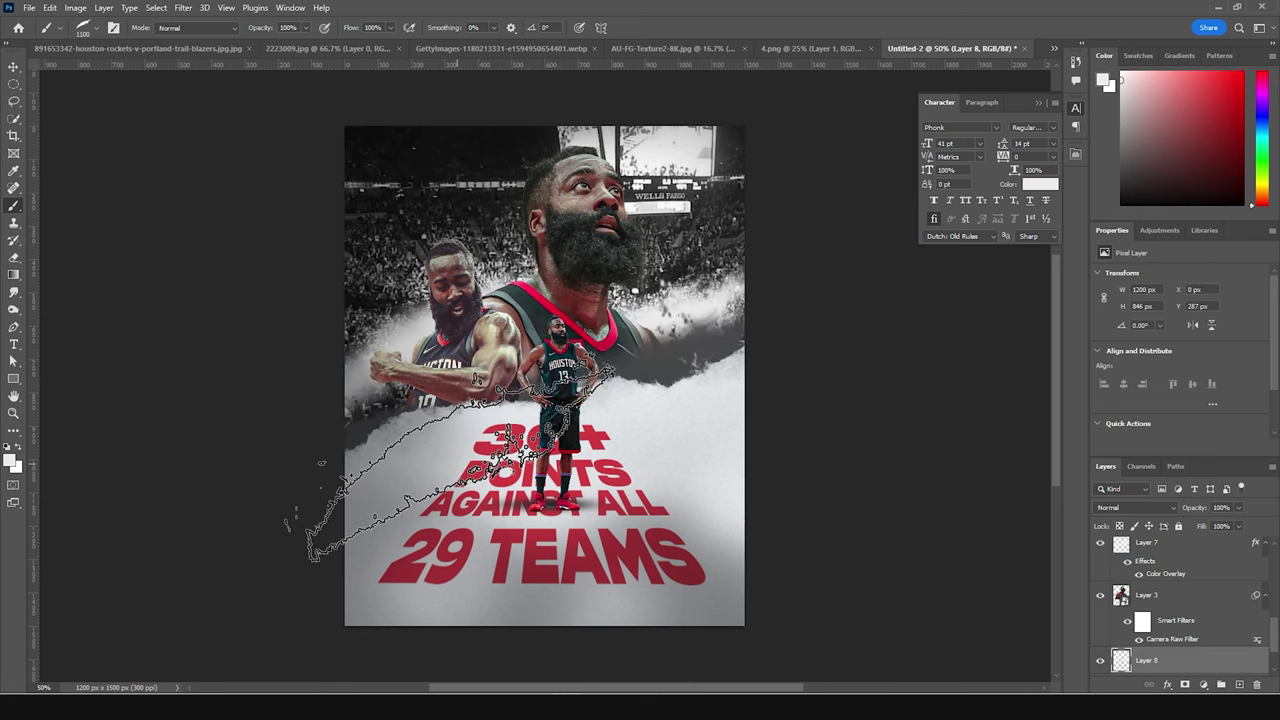
key(ctrl+z)
mouse_move(466, 422)
mouse_down()
mouse_move(429, 425)
mouse_move(539, 480)
mouse_move(575, 424)
mouse_up()
Add another empty layer between the large portrait player and the dark texture layer.
scroll(1153, 628, up, 2)
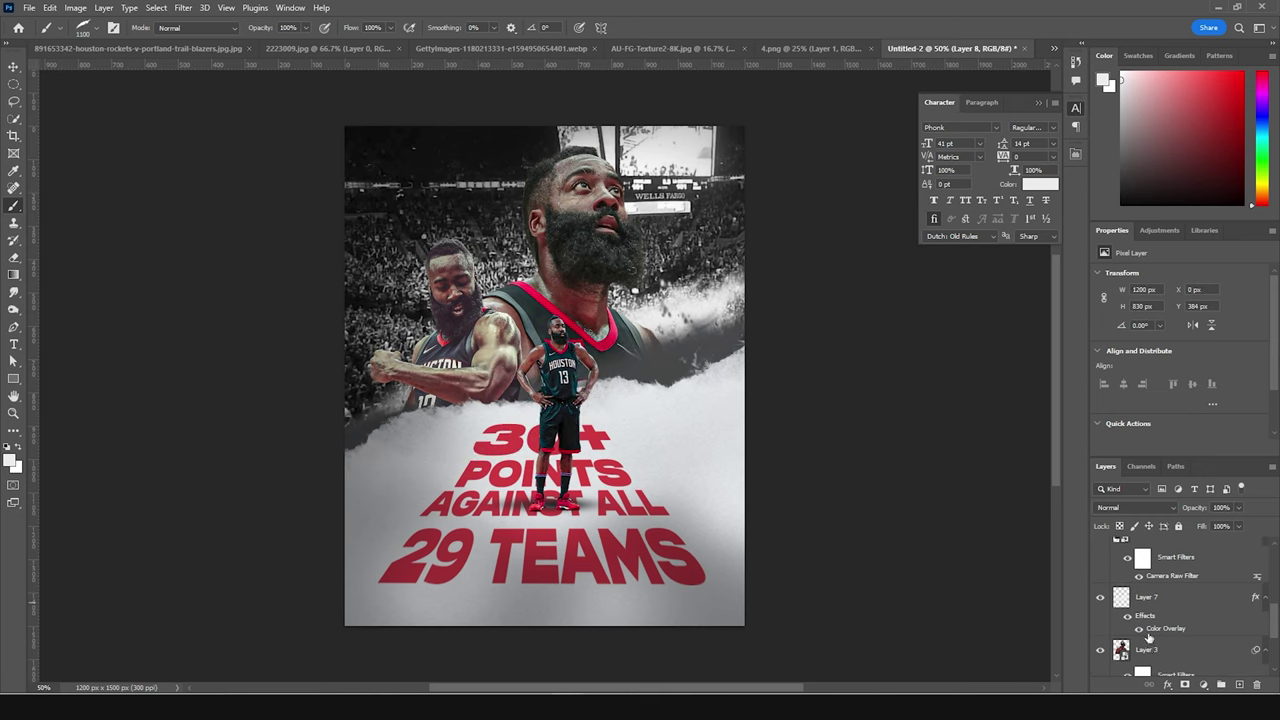
click(1147, 651)
click(1239, 684)
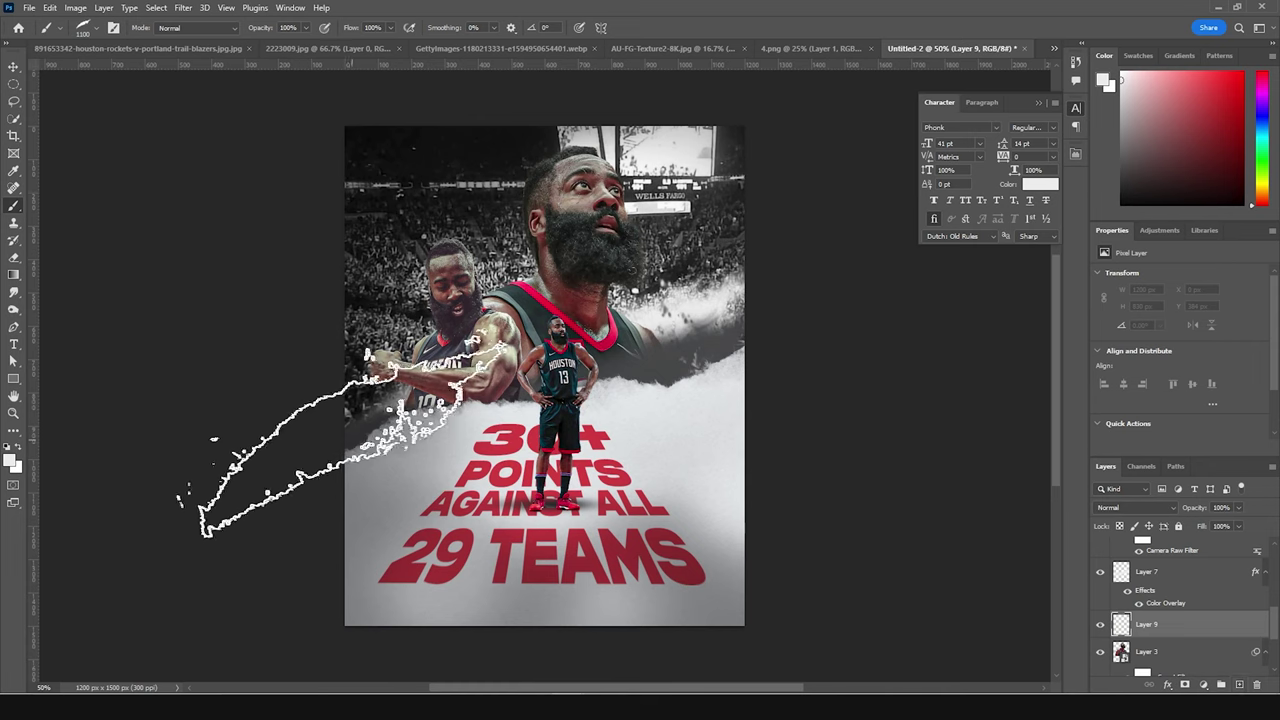
Add a new empty layer between the dark texture layer and the flexing player's layer.
scroll(1172, 625, up, 3)
scroll(1166, 622, up, 1)
click(1160, 618)
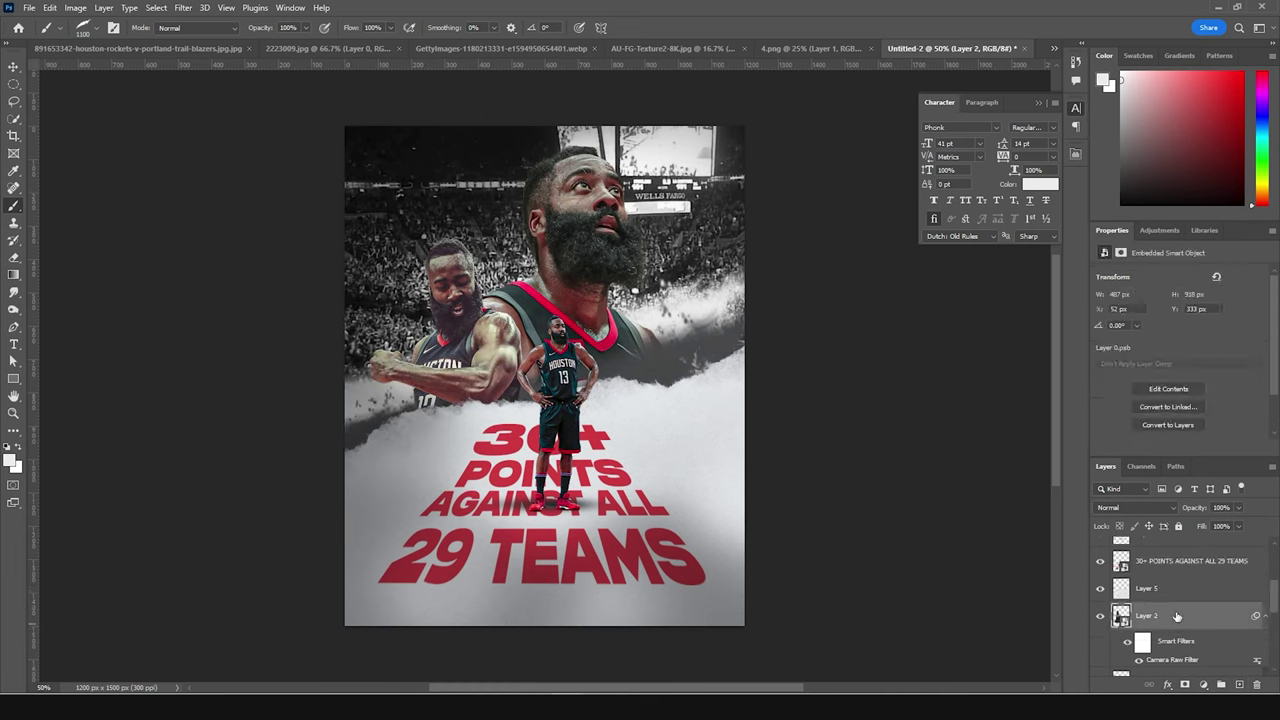
click(1174, 592)
scroll(1174, 592, down, 1)
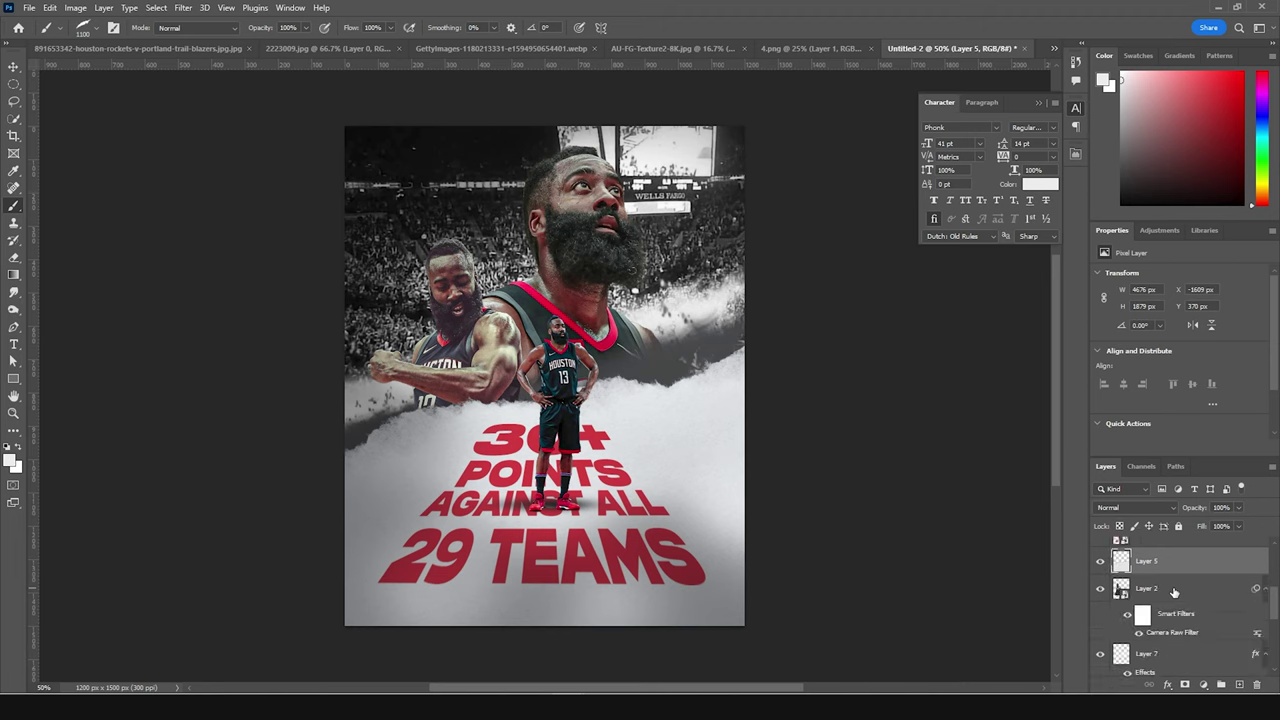
click(1167, 597)
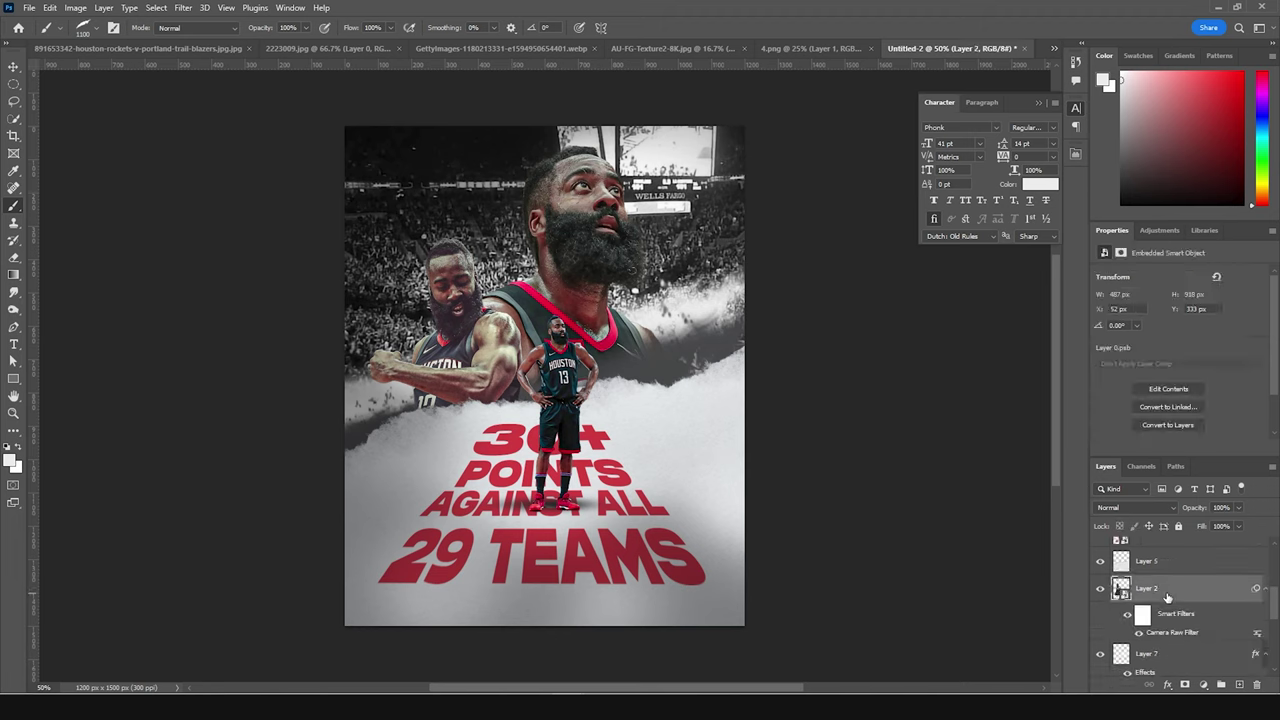
click(1122, 658)
click(1239, 686)
Paint a light gray texture stroke behind the flexing player on the new layer, undoing and repositioning the stroke until it sits lower.
click(445, 375)
key(ctrl+z)
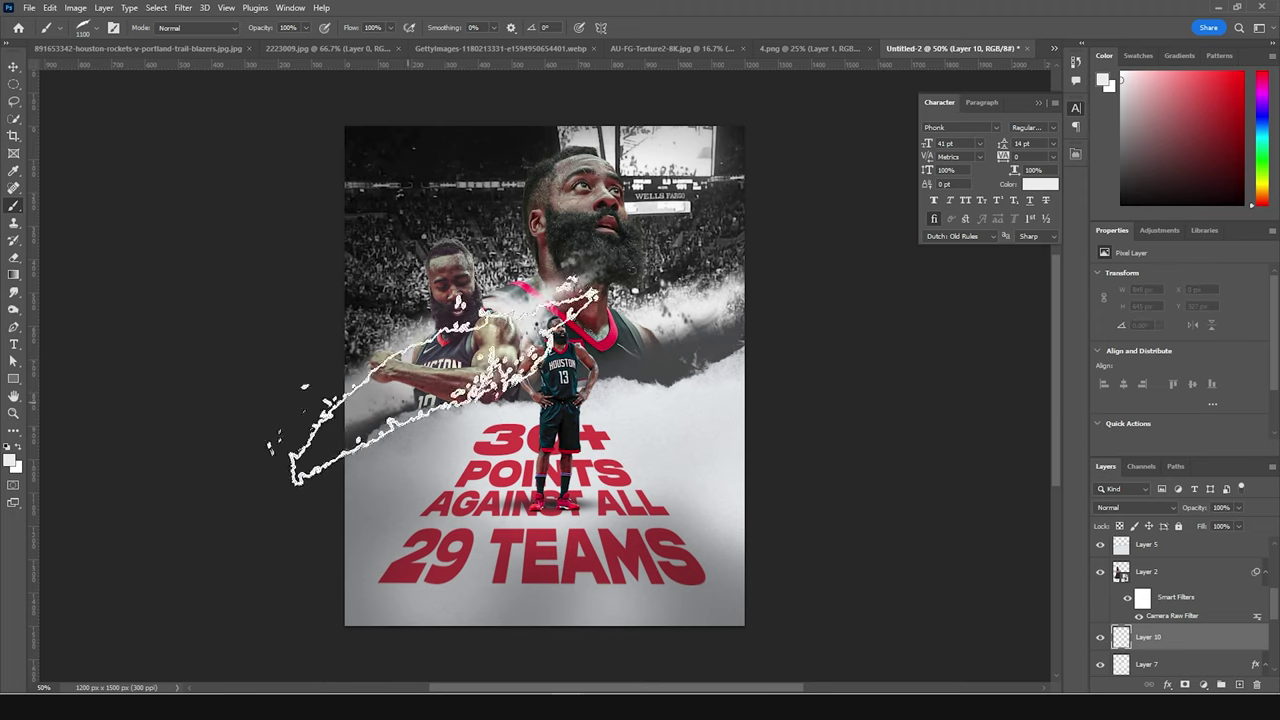
click(473, 367)
key(ctrl+z)
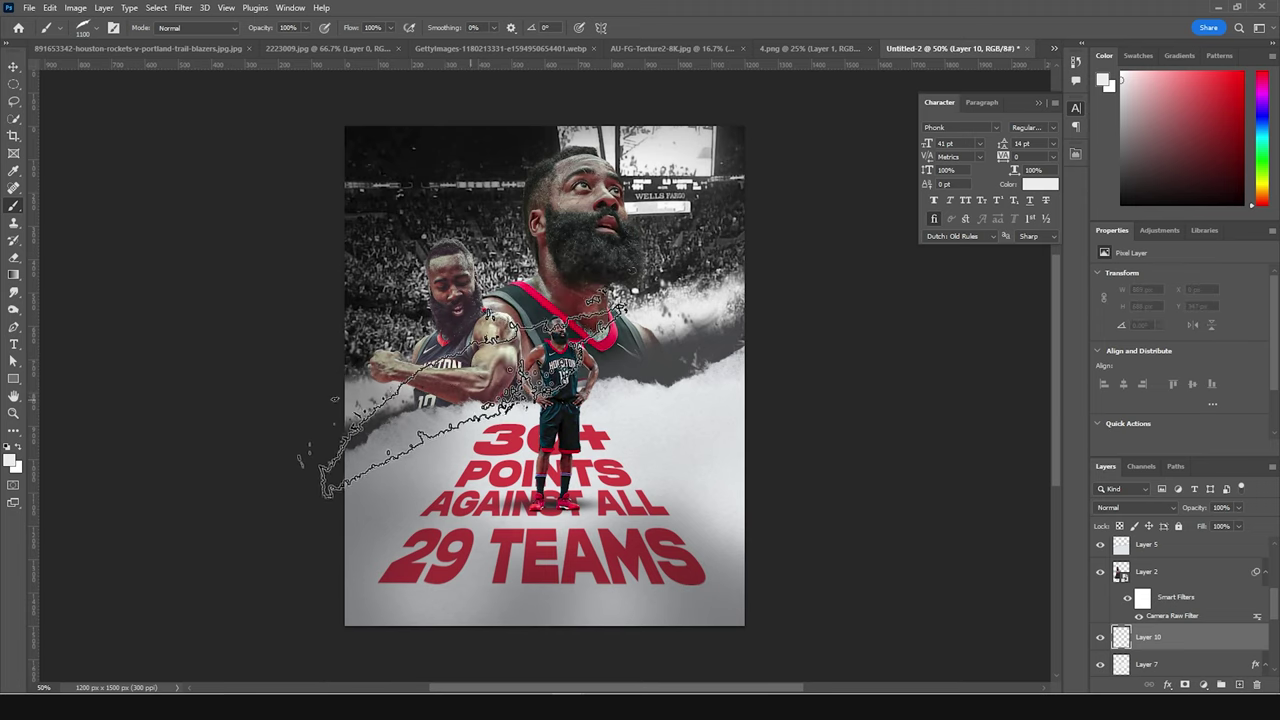
click(466, 398)
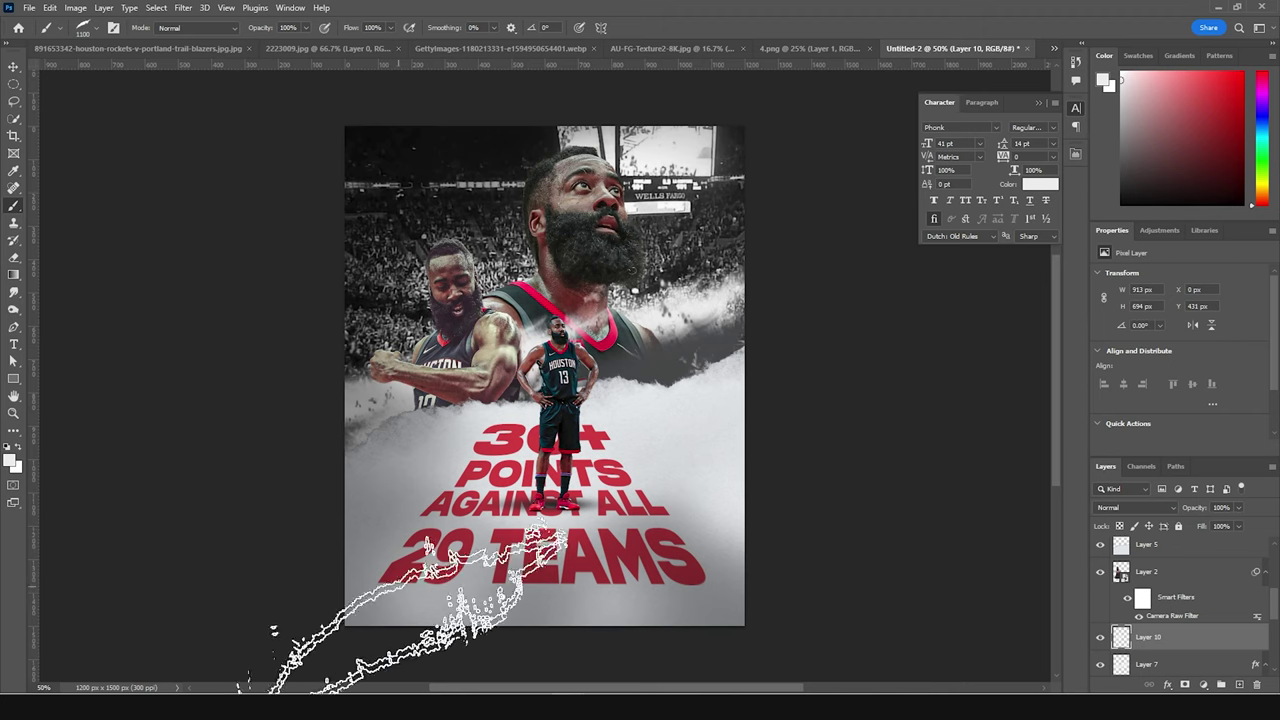
Add a new layer above the small standing player's layer and brush light gray texture over the red text, enlarging the brush to 1600 px.
scroll(1157, 595, down, 3)
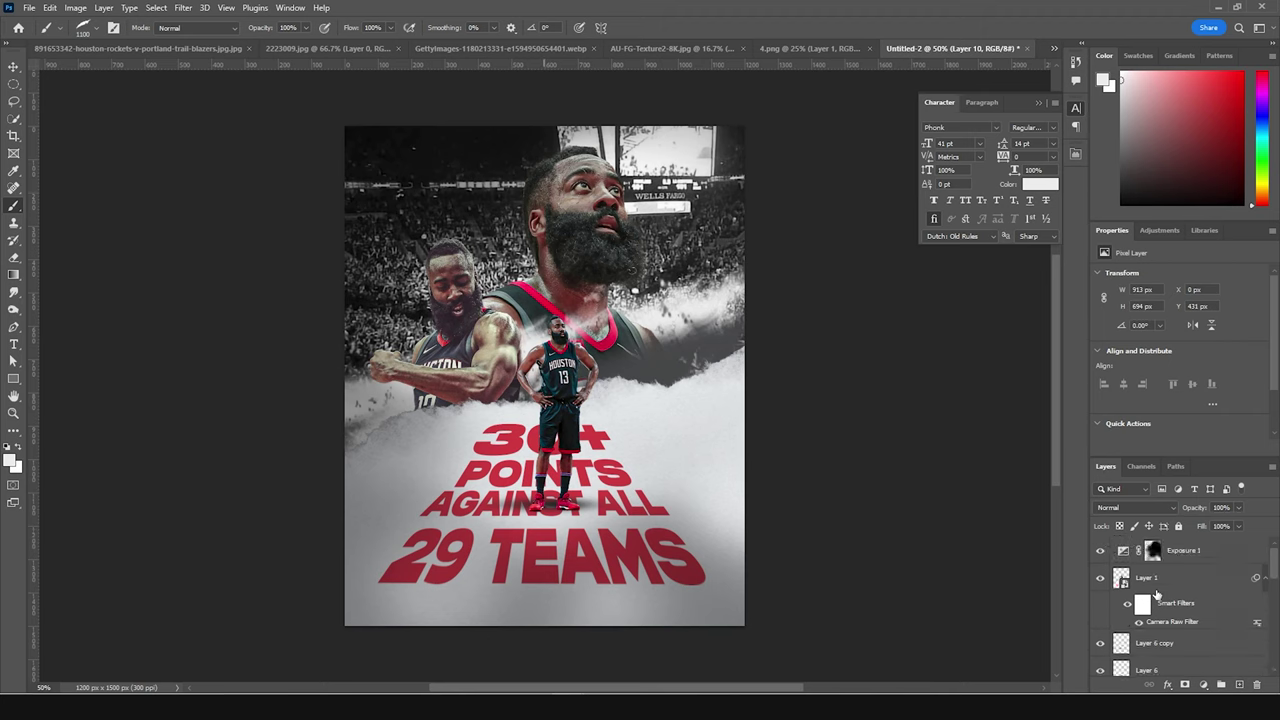
click(1130, 582)
click(1238, 685)
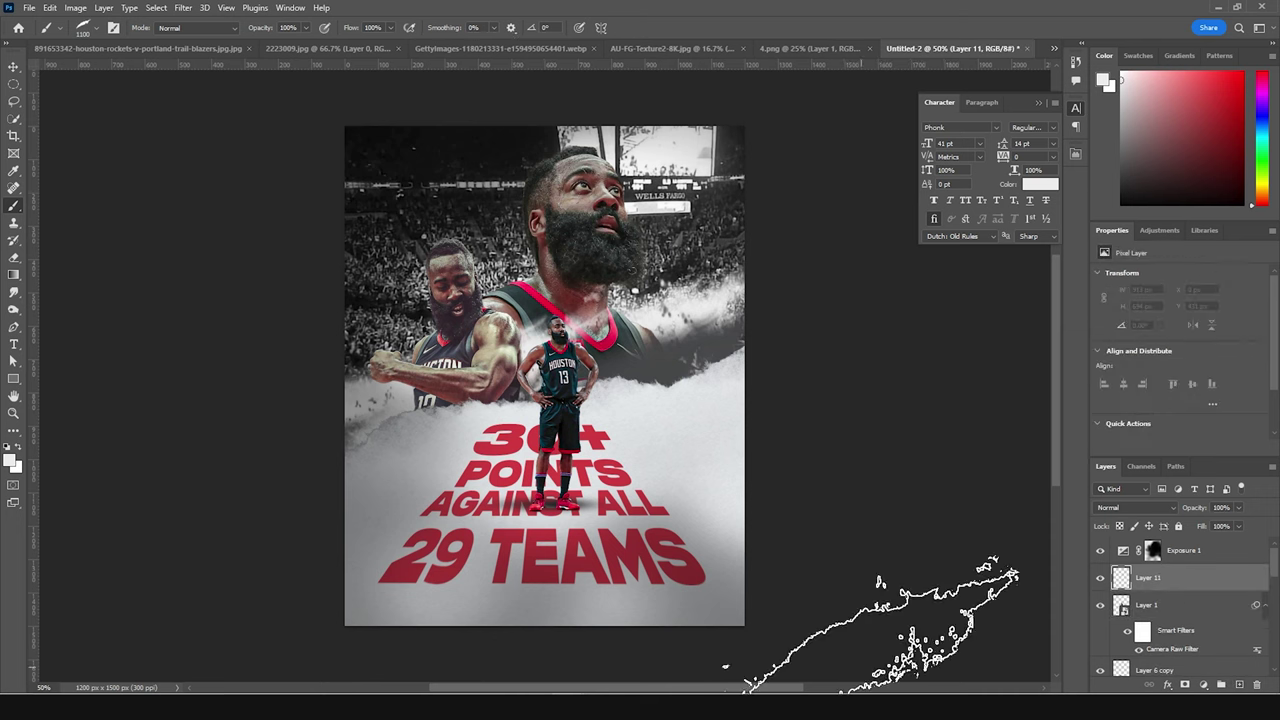
click(263, 668)
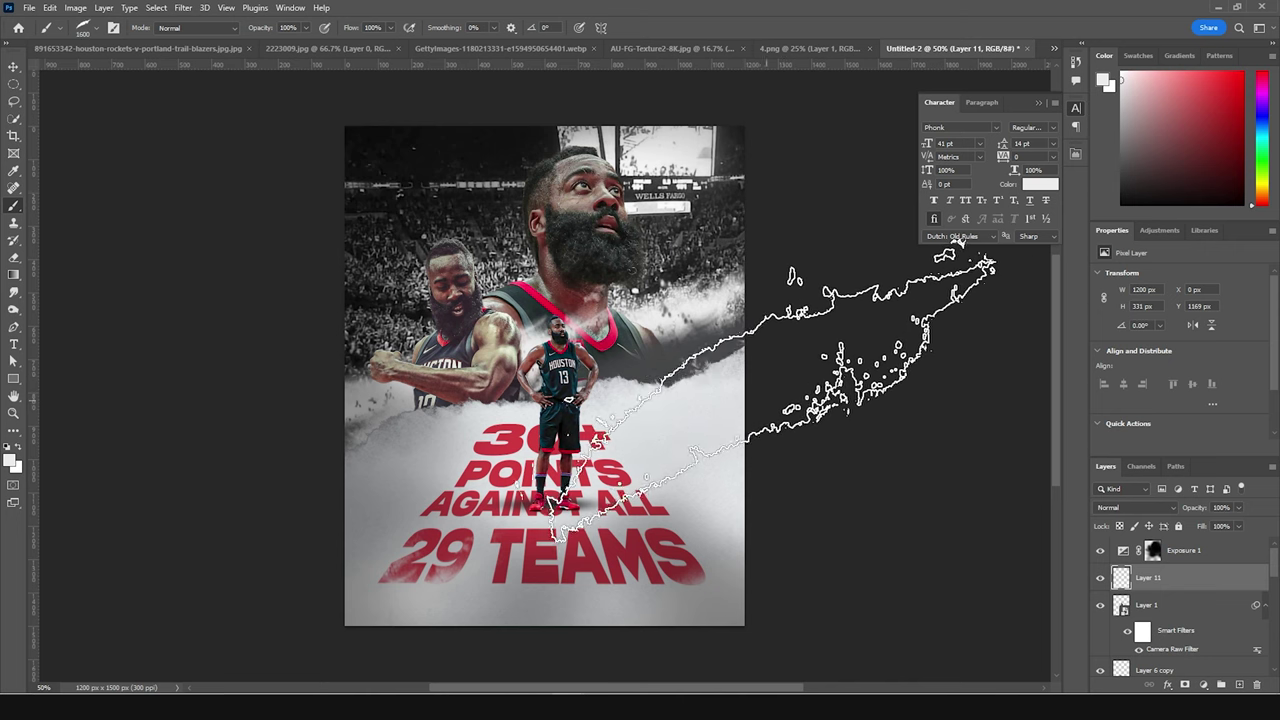
key(bracketright)
key(bracketright)
key(bracketright)
key(bracketright)
key(bracketright)
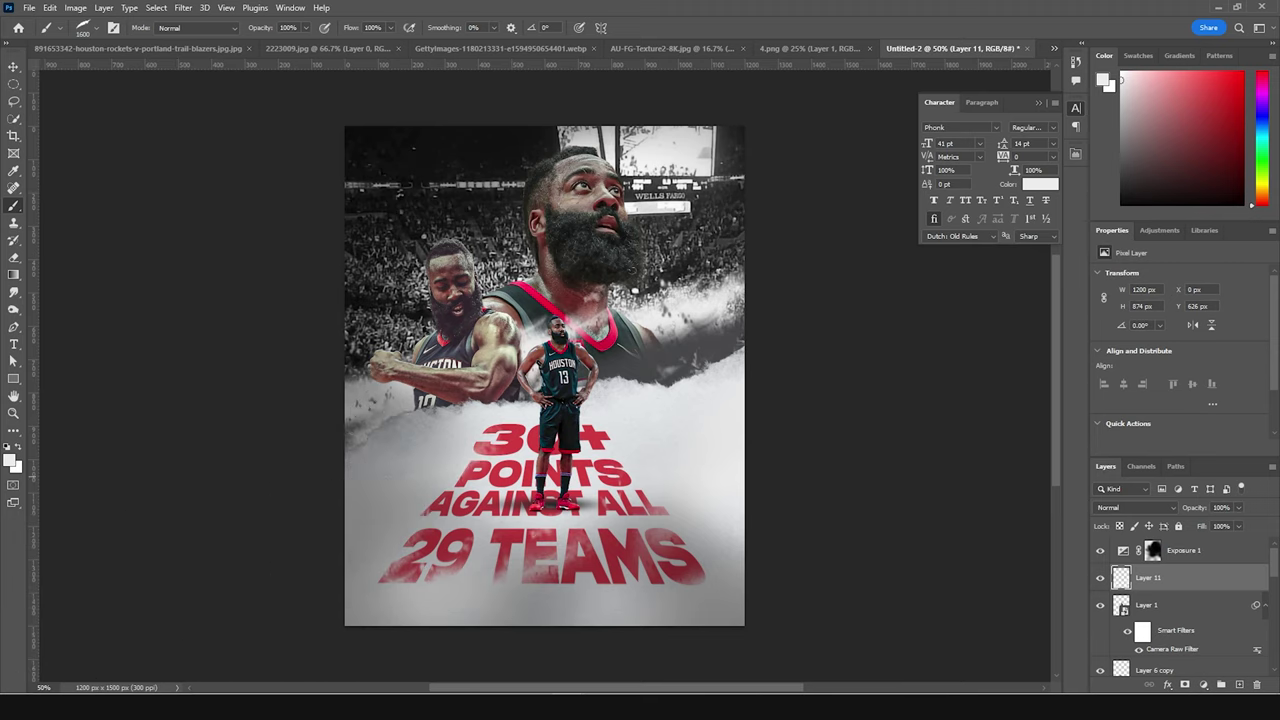
Add a Color Lookup adjustment above the Exposure adjustment and load the 3D LUT file windymoodlut 2020.cube.
key(ctrl+minus)
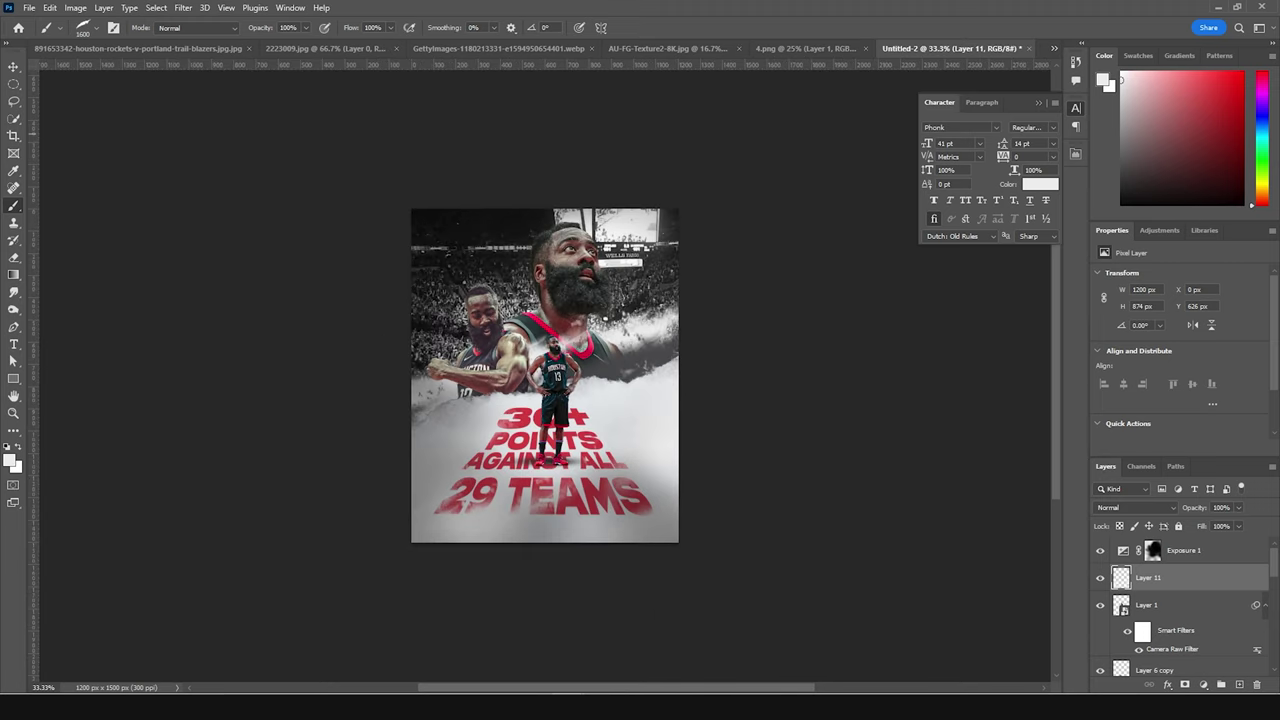
click(1126, 555)
click(1204, 685)
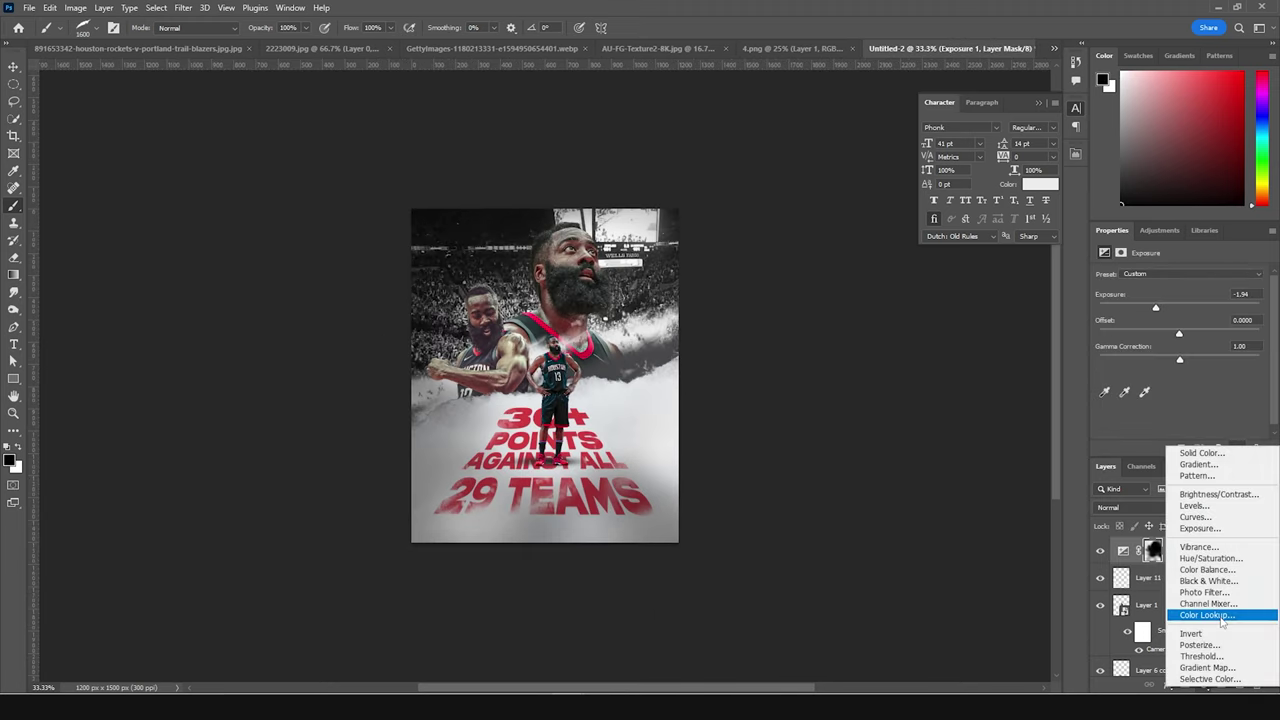
click(1210, 615)
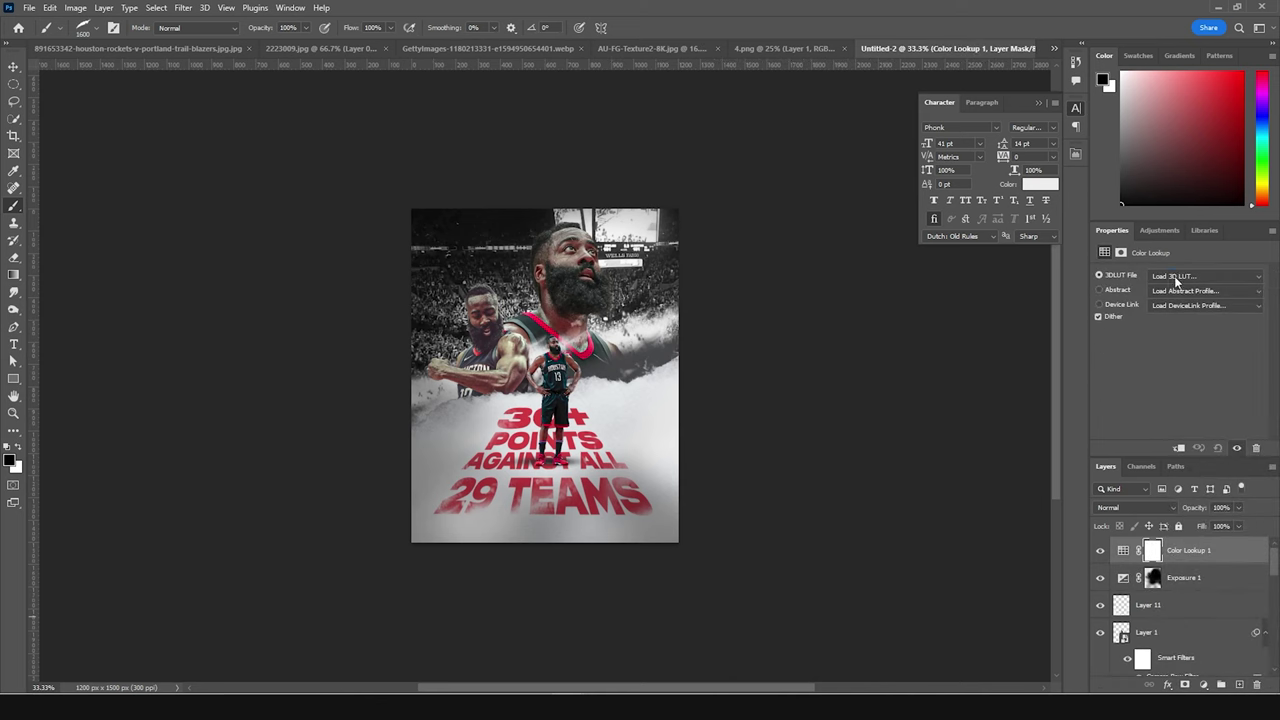
click(1177, 277)
click(1170, 287)
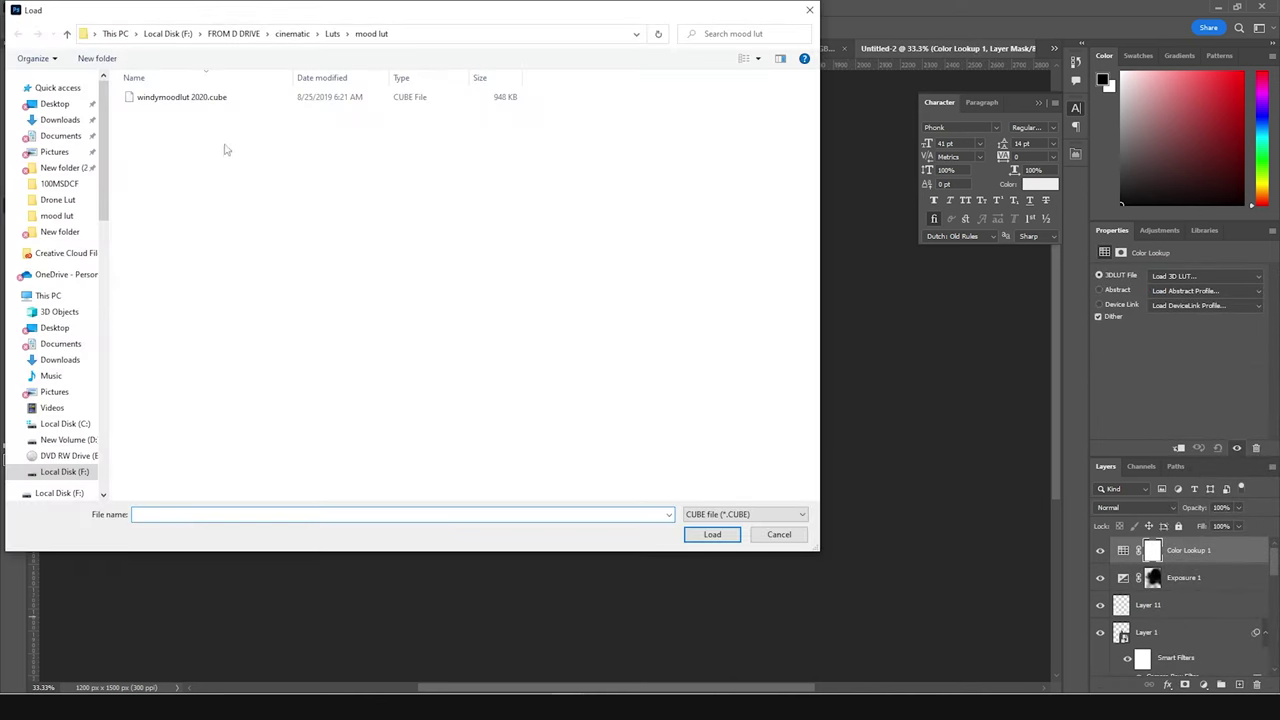
click(210, 104)
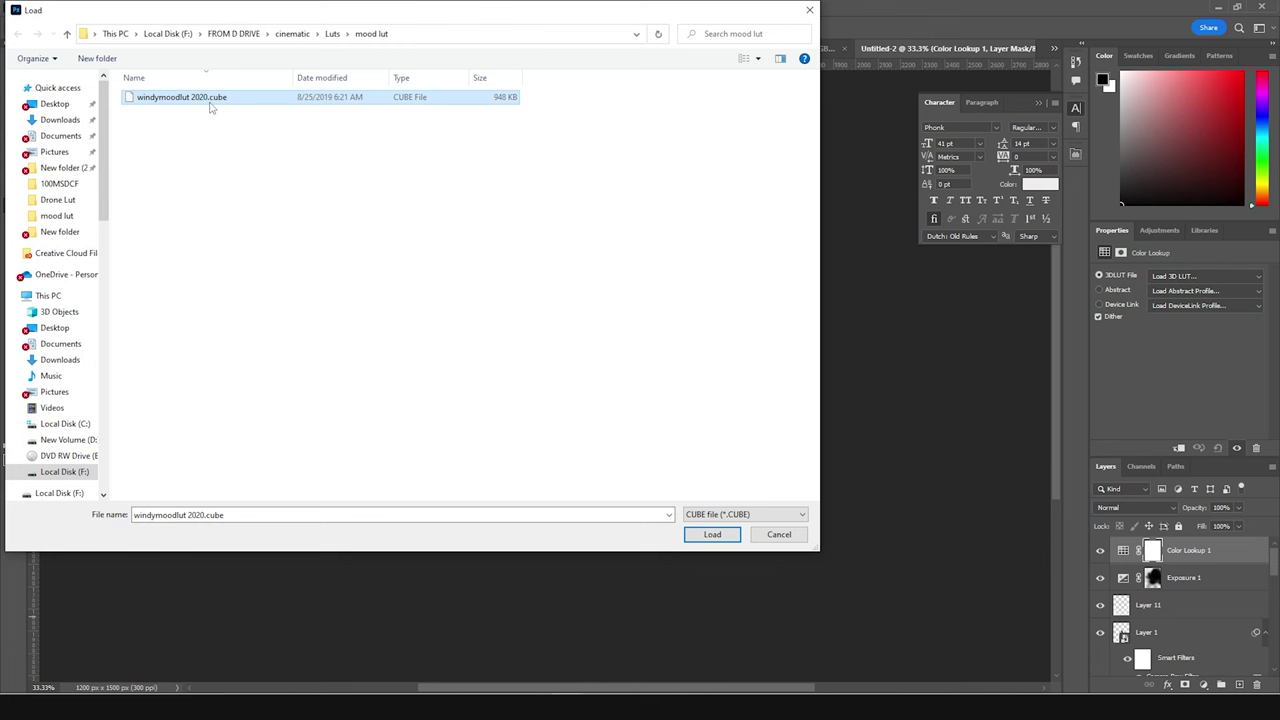
click(712, 535)
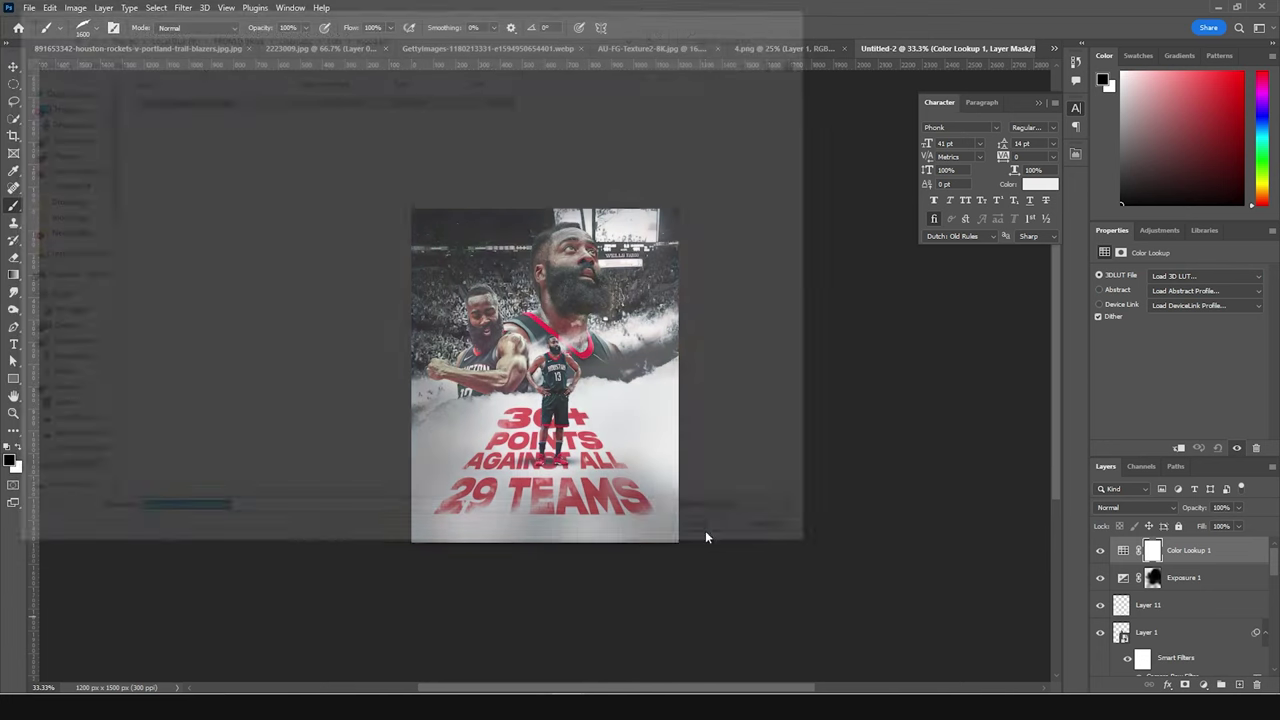
key(ctrl+plus)
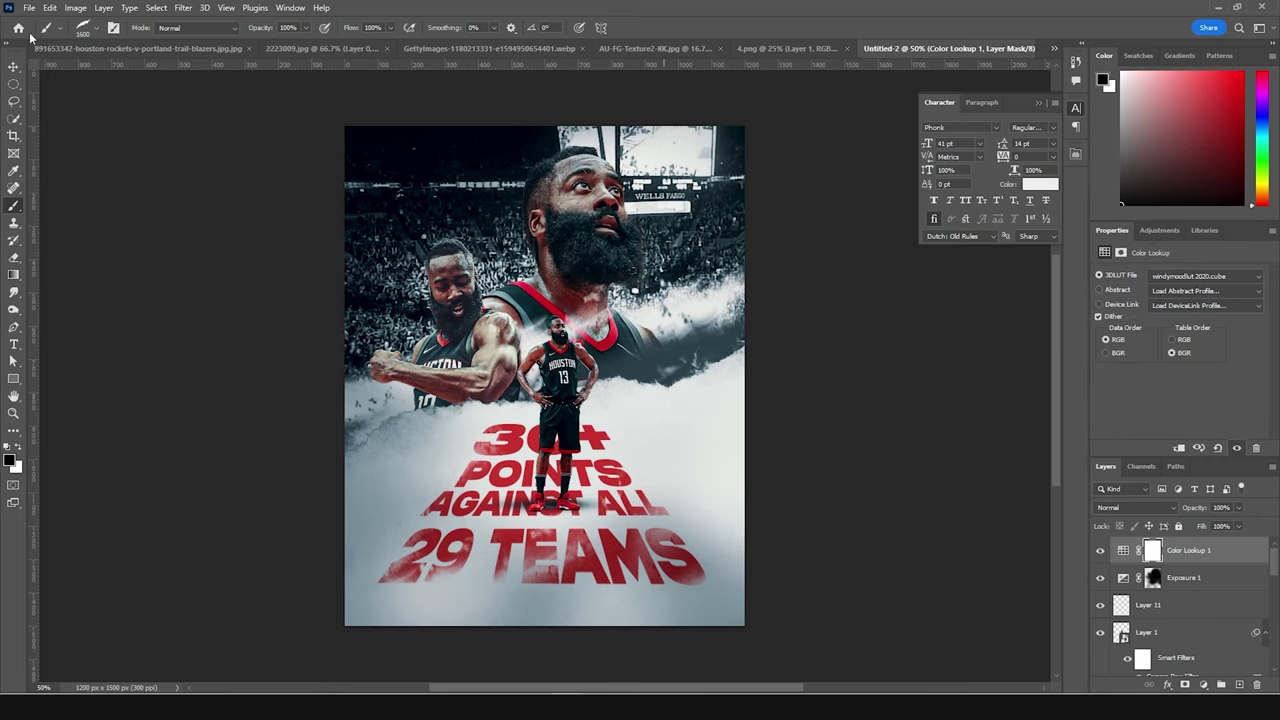
Copy the dark grain texture from AU-FG-Texture2-8K.jpg onto the top of the poster and set its blend mode to Screen.
key(v)
click(678, 50)
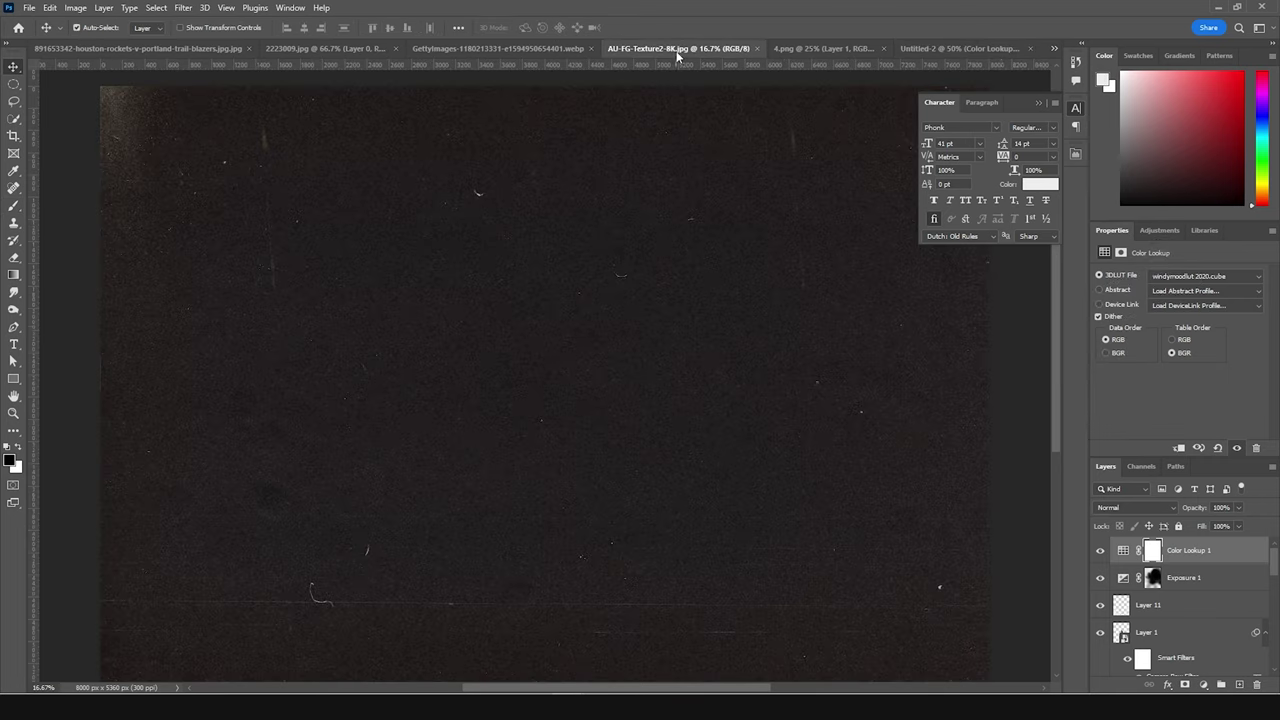
drag(1120, 549, 550, 455)
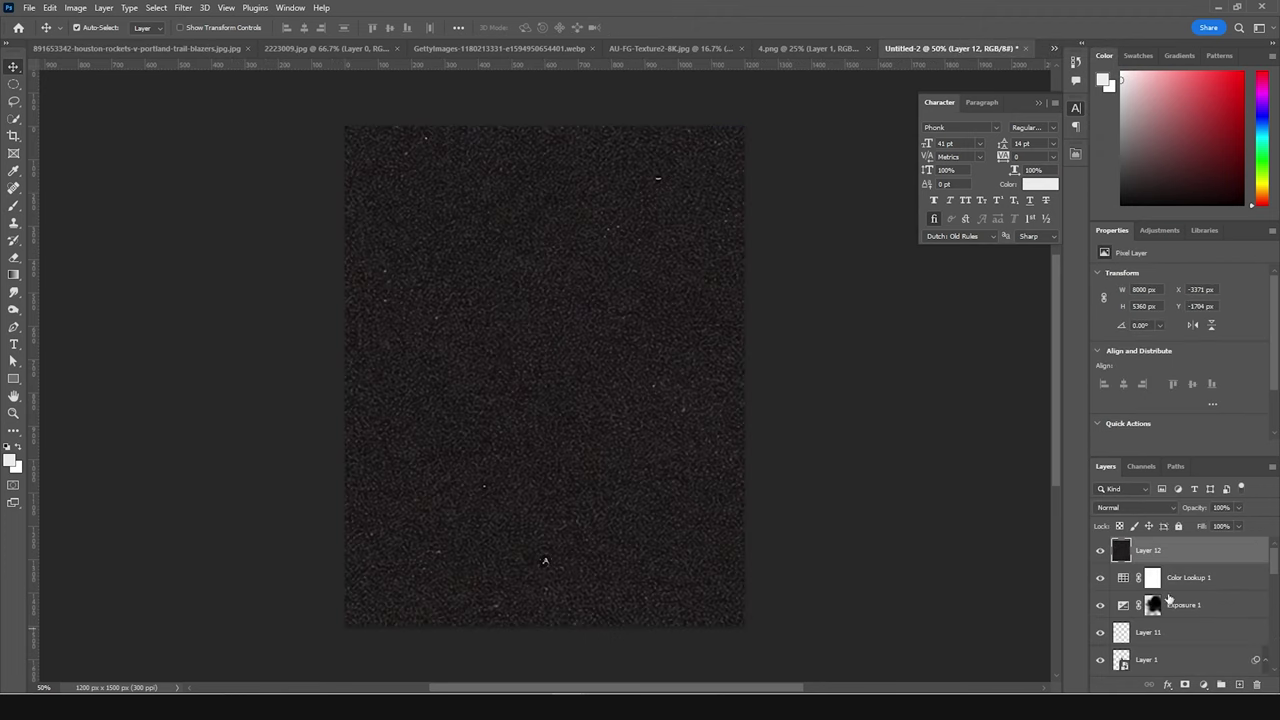
click(1146, 508)
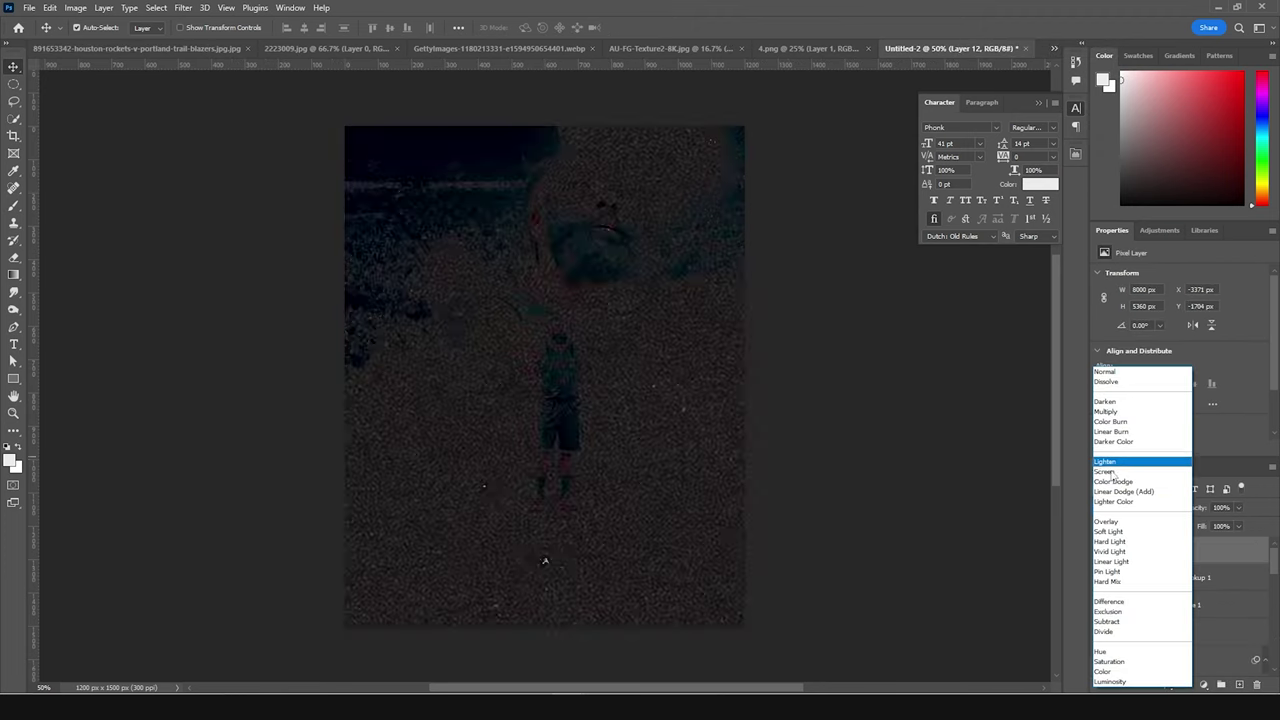
click(1118, 472)
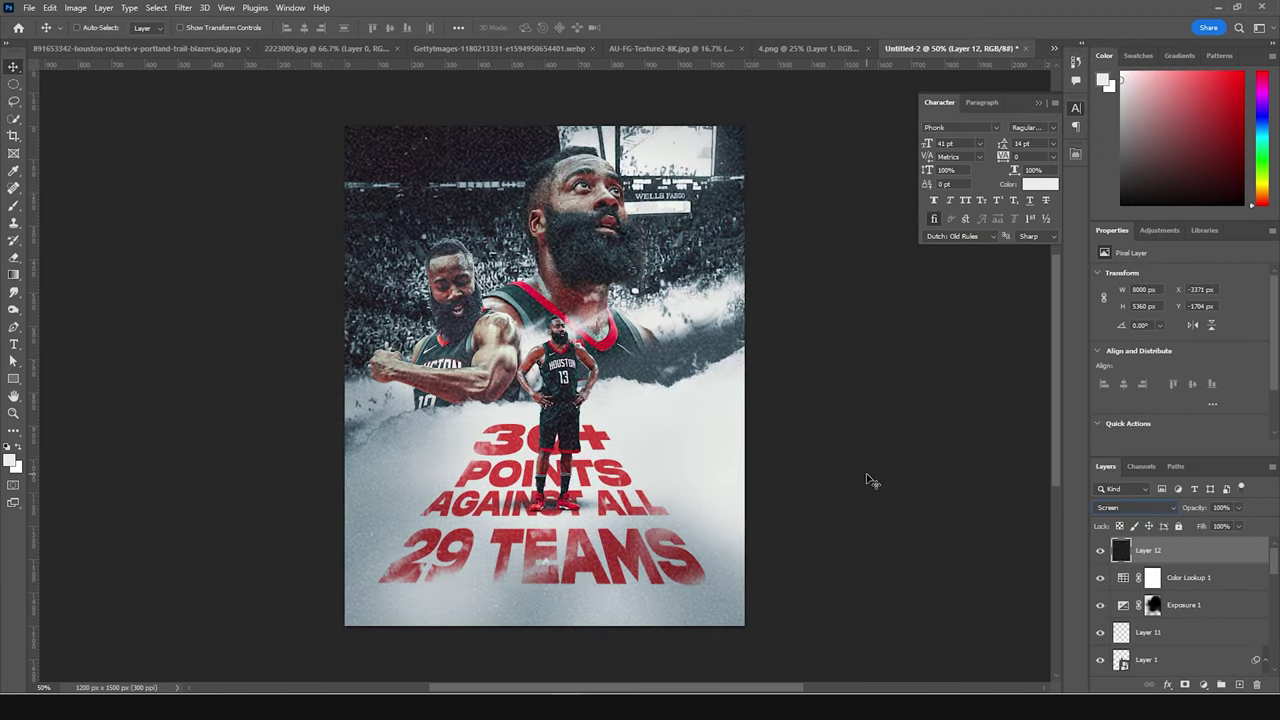
Scale the grain texture layer to about 24.38%, rotate it -90°, and center it so it covers the whole poster.
key(ctrl+t)
key(ctrl+minus)
key(ctrl+minus)
key(ctrl+minus)
key(ctrl+minus)
key(ctrl+minus)
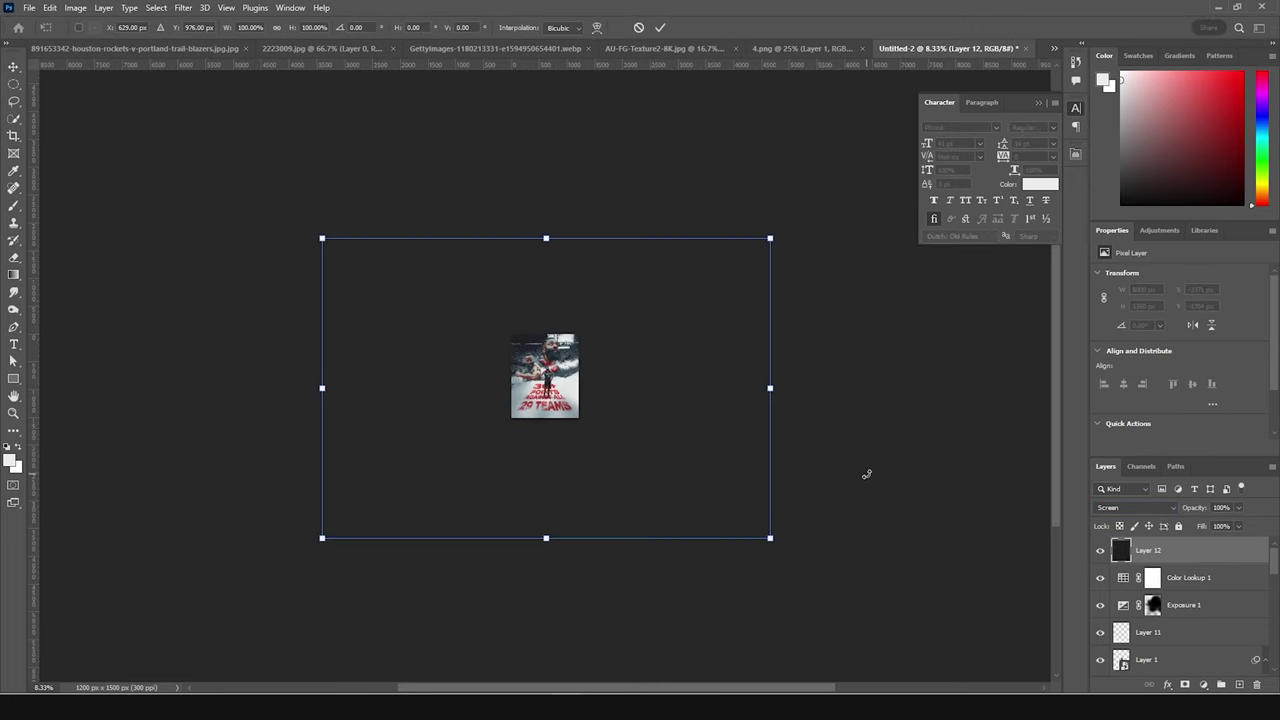
alt+click(772, 230)
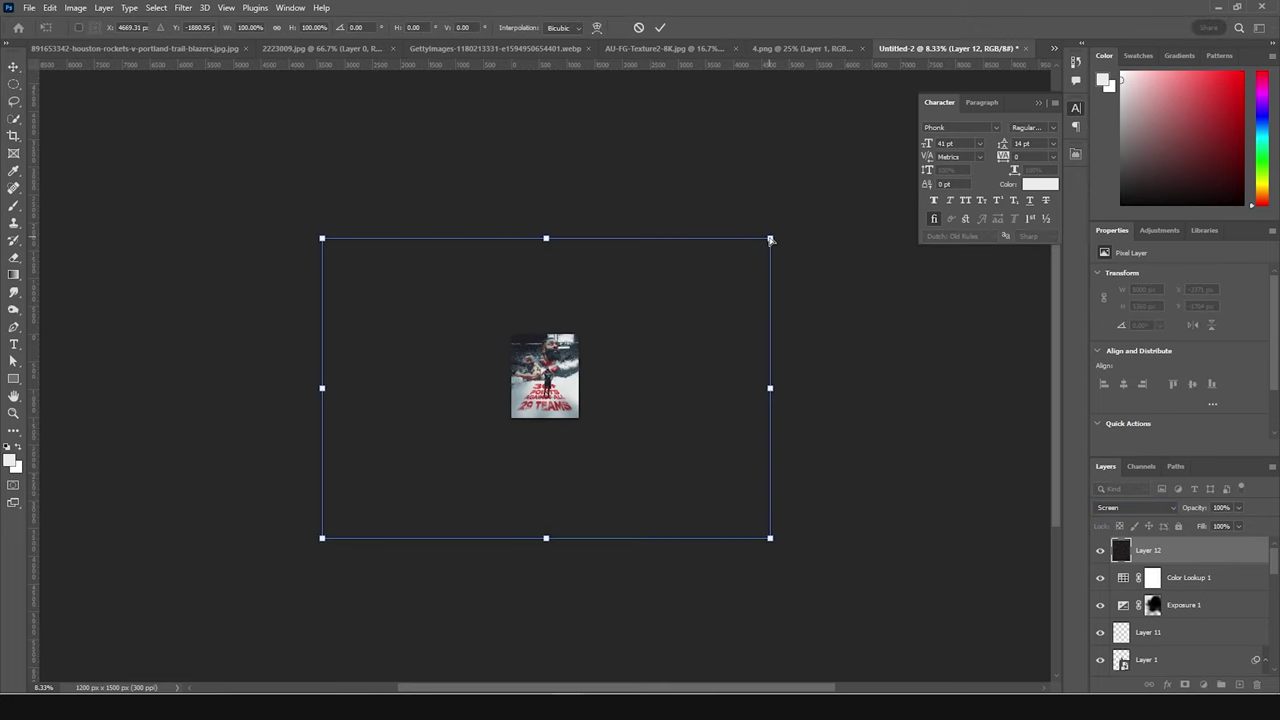
drag(770, 238, 512, 313)
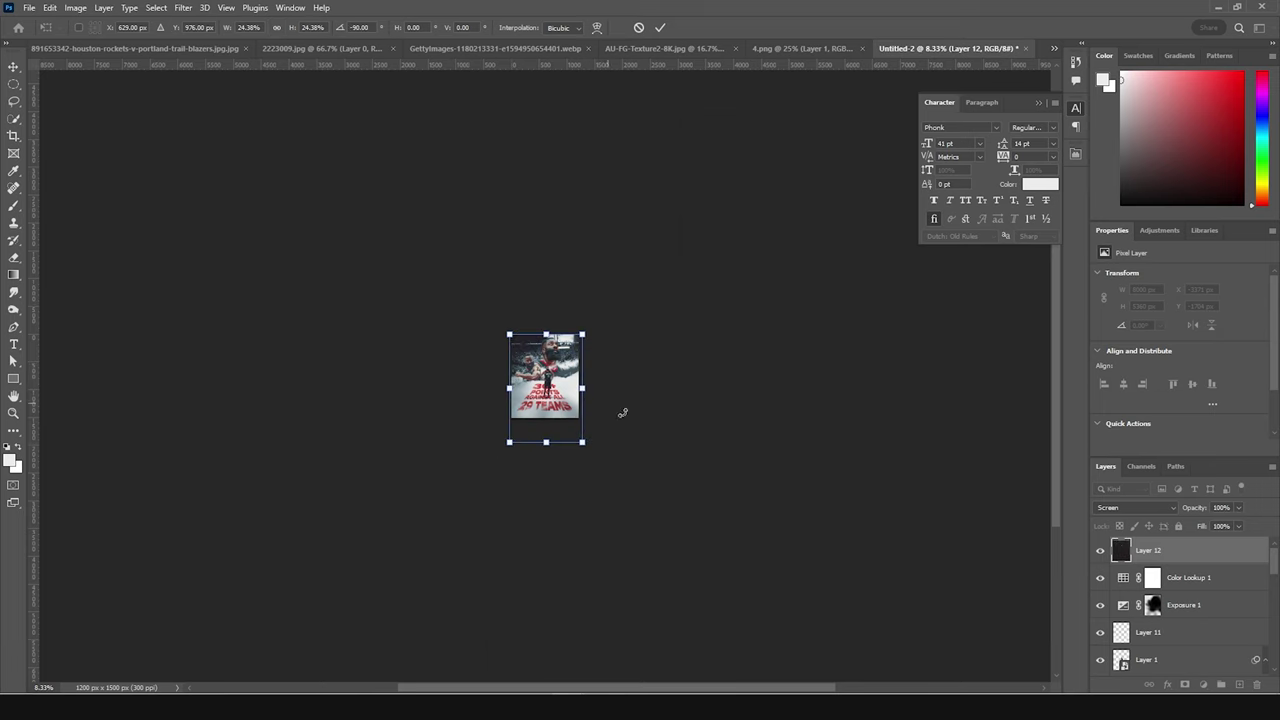
key(ctrl+plus)
key(ctrl+plus)
key(ctrl+plus)
drag(611, 432, 607, 408)
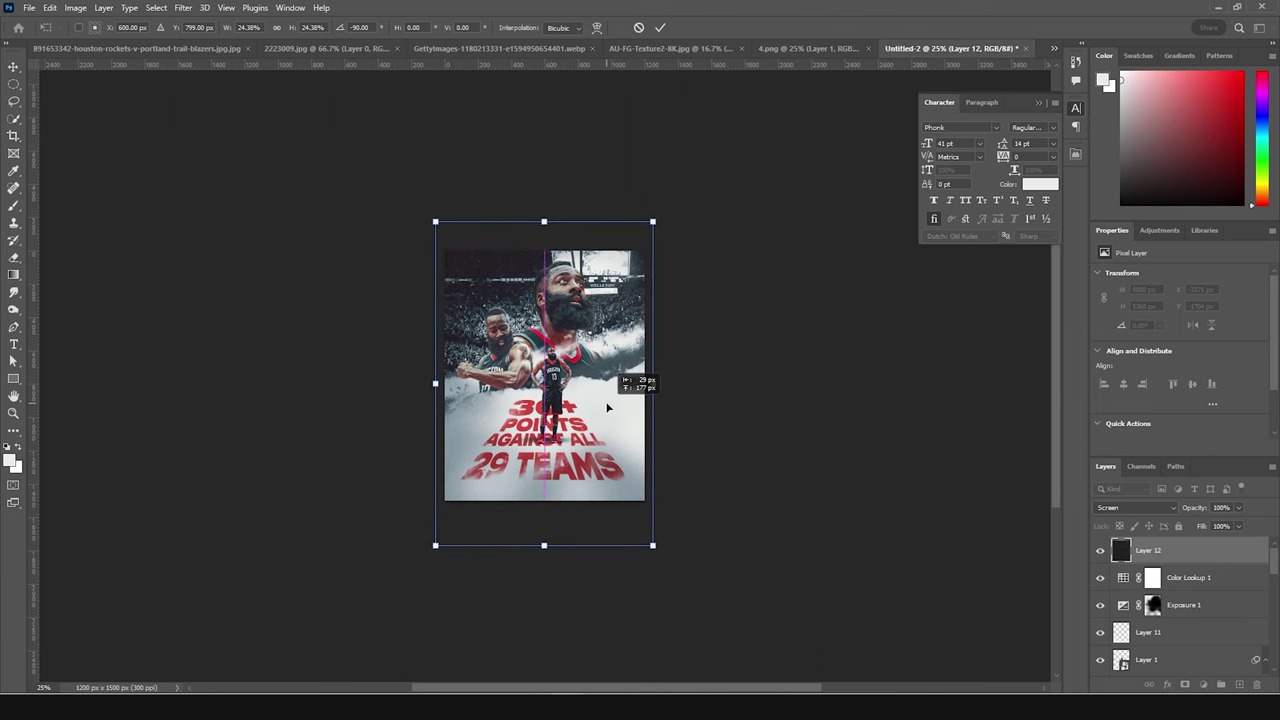
key(Return)
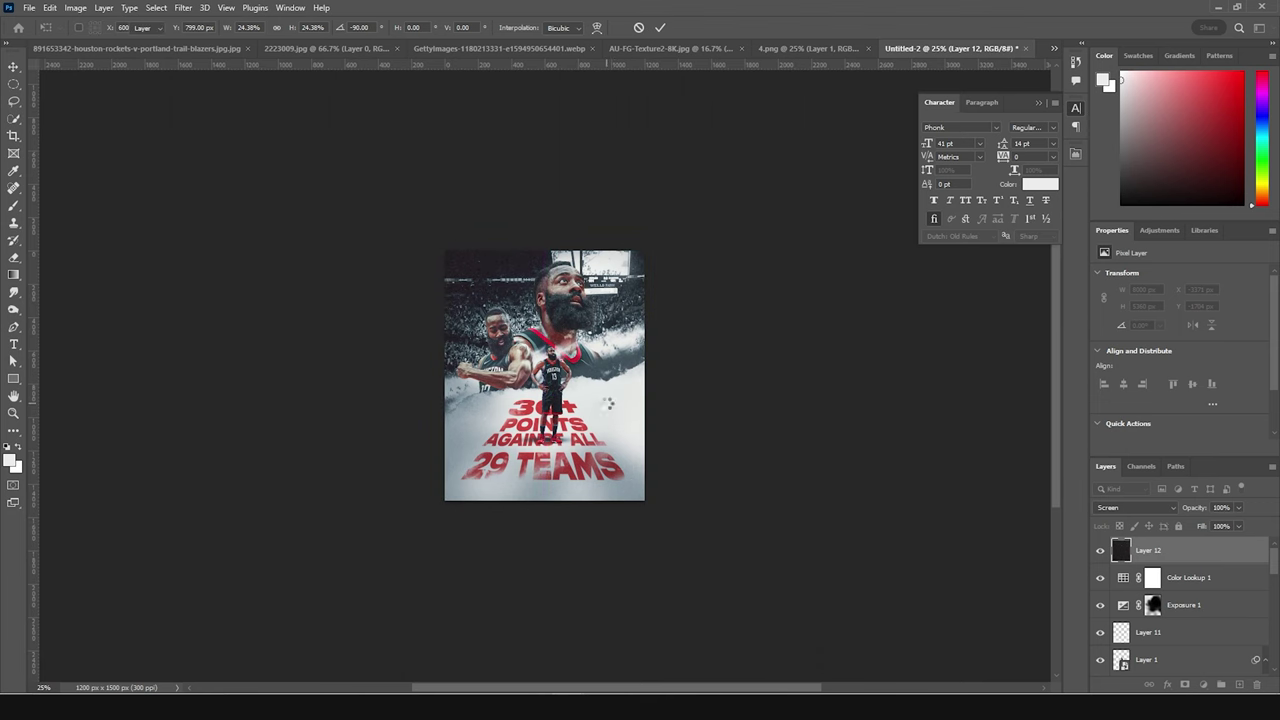
key(ctrl+plus)
key(ctrl+plus)
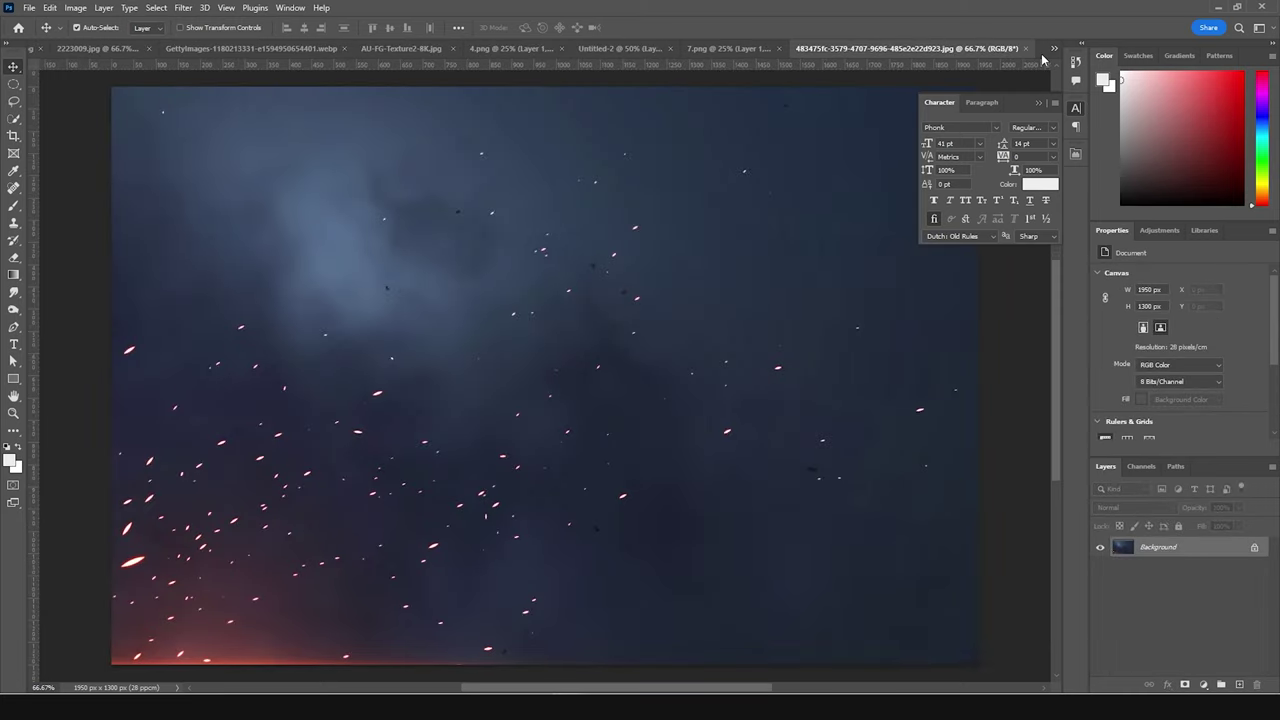
Copy the blue smoke and sparks image into the poster document as the top layer.
scroll(590, 306, up, 2)
scroll(710, 58, up, 3)
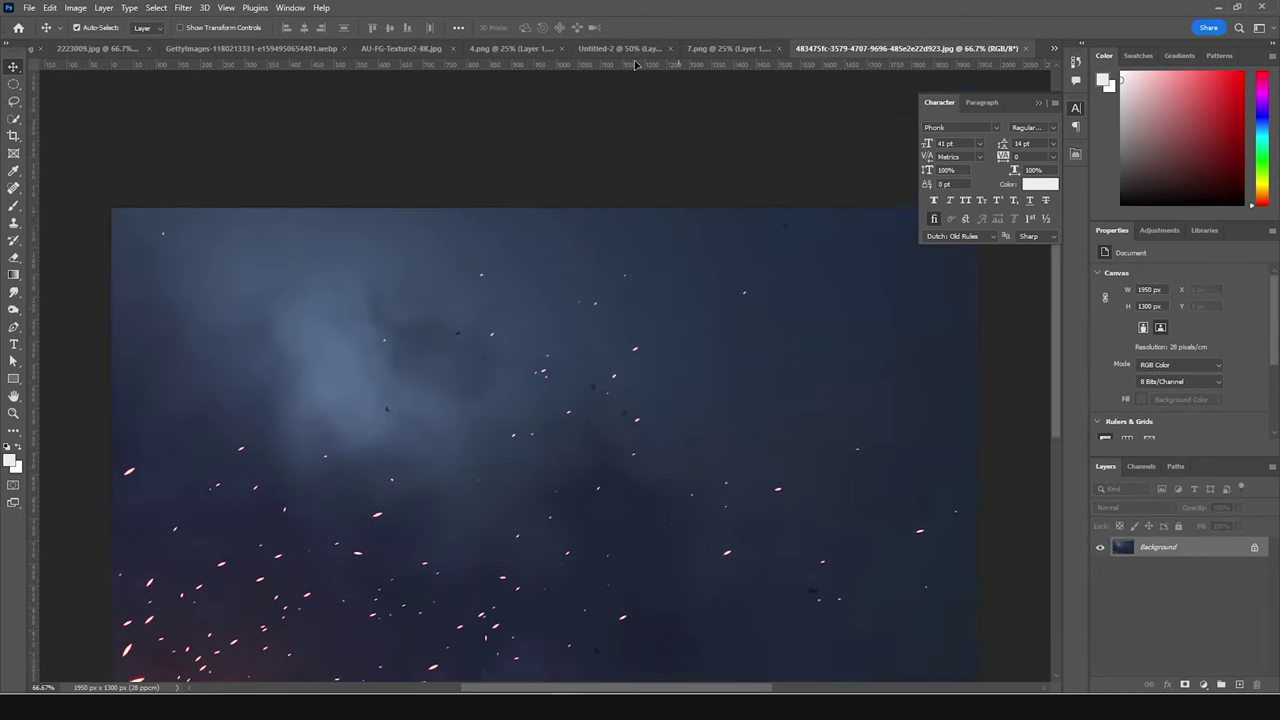
click(613, 49)
drag(531, 398, 533, 400)
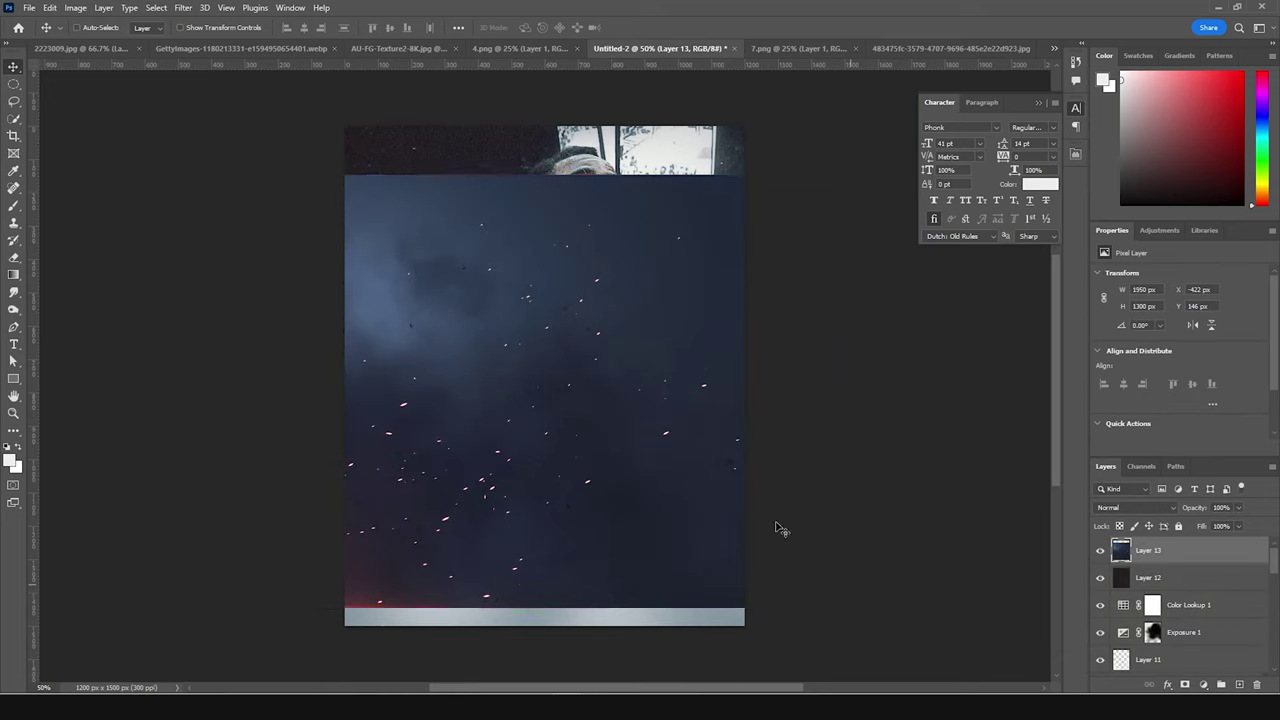
Rotate the sparks layer 90°, flip it to put the red glow in the poster's upper-right corner, and scale it to about 97%, covering the poster.
key(ctrl+t)
drag(866, 155, 350, 172)
right_click(526, 380)
click(589, 653)
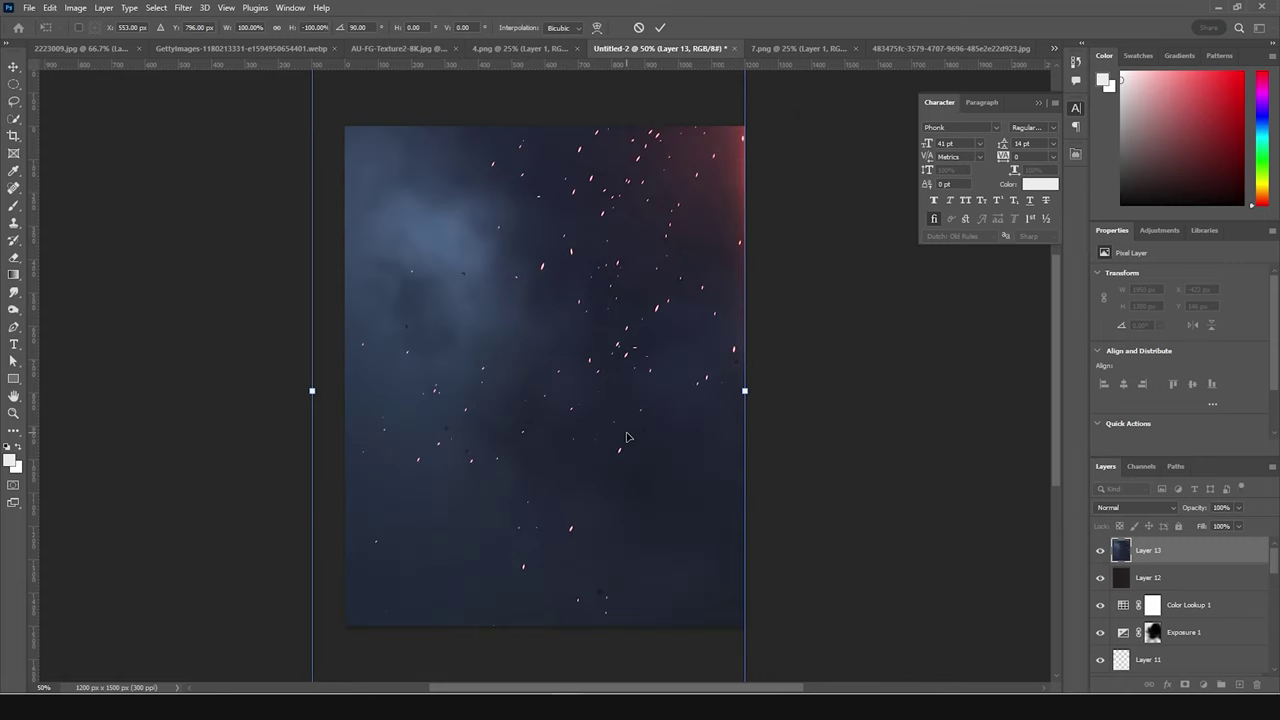
key(ctrl+minus)
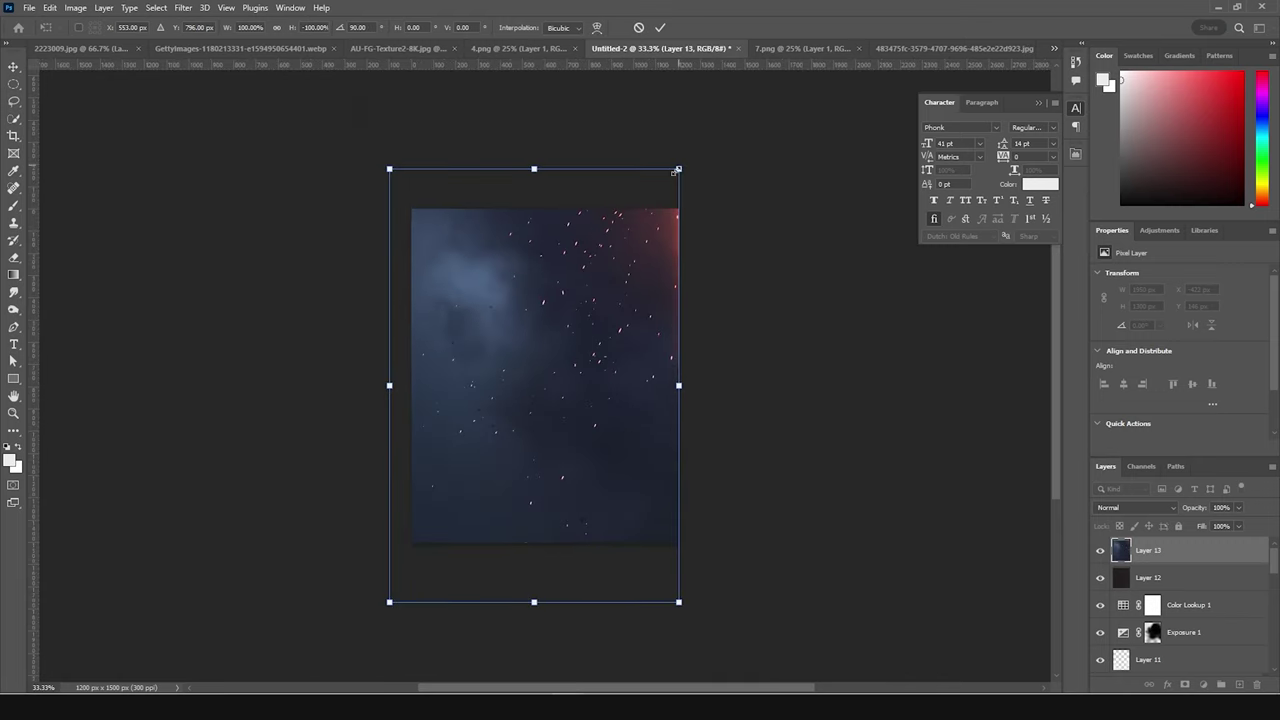
drag(677, 169, 662, 200)
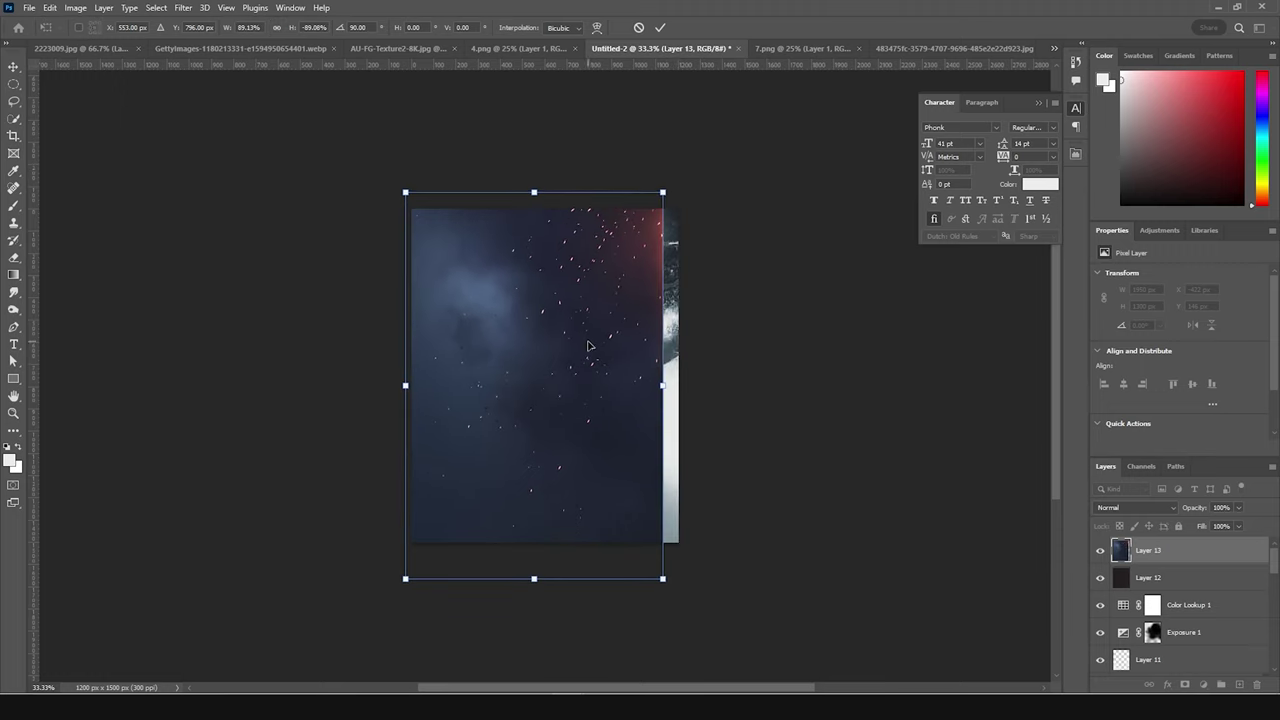
drag(586, 349, 610, 335)
drag(685, 569, 694, 586)
drag(623, 514, 608, 530)
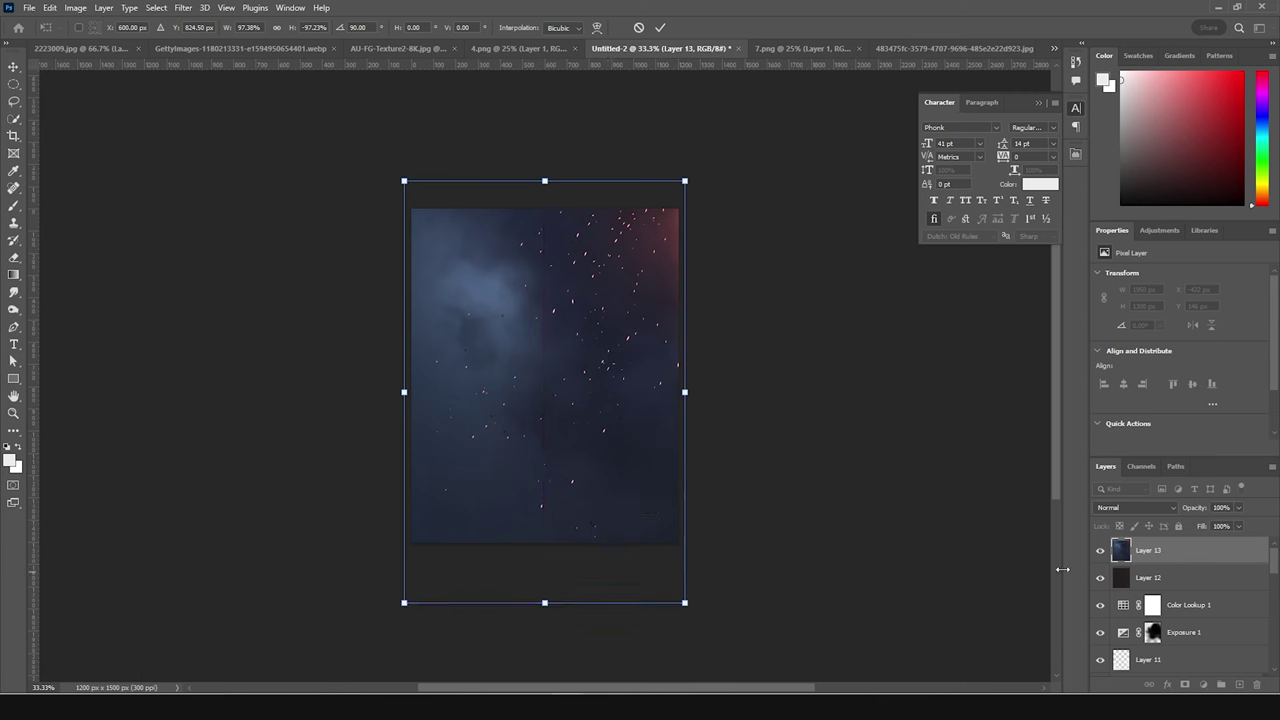
key(Return)
Set the sparks layer's blend mode to Screen and add a layer mask to it.
click(1135, 507)
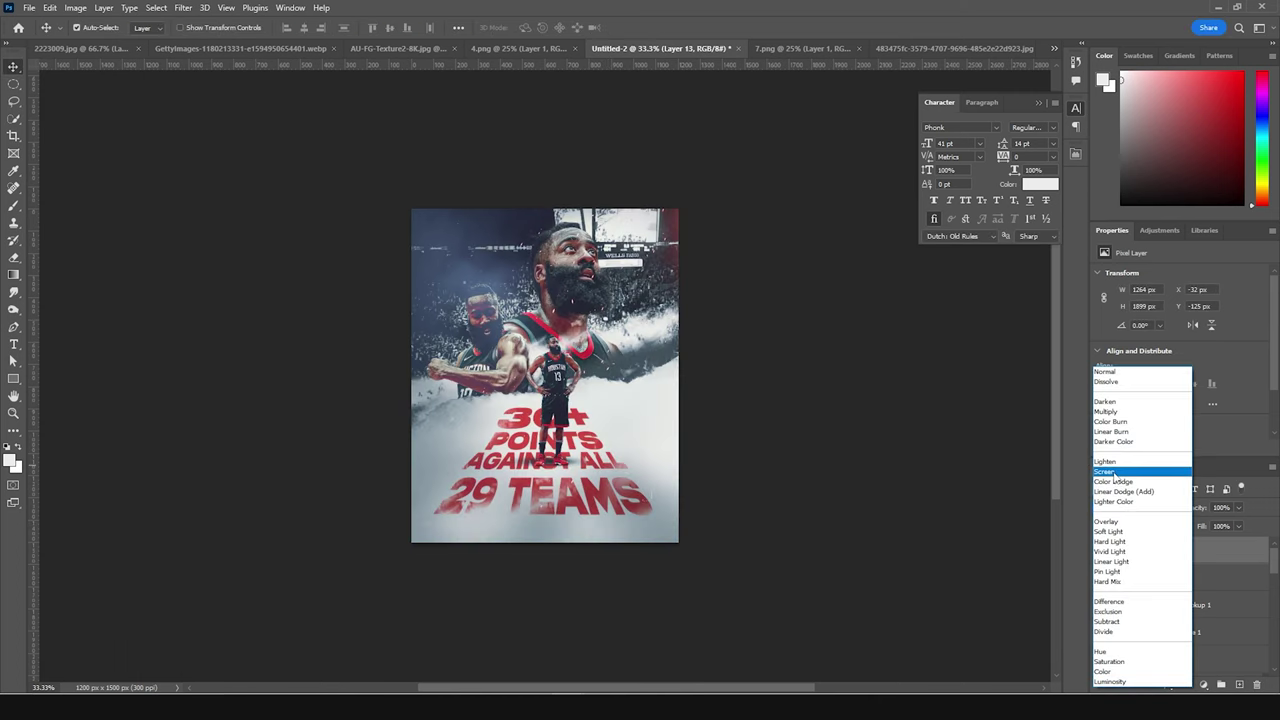
click(1112, 472)
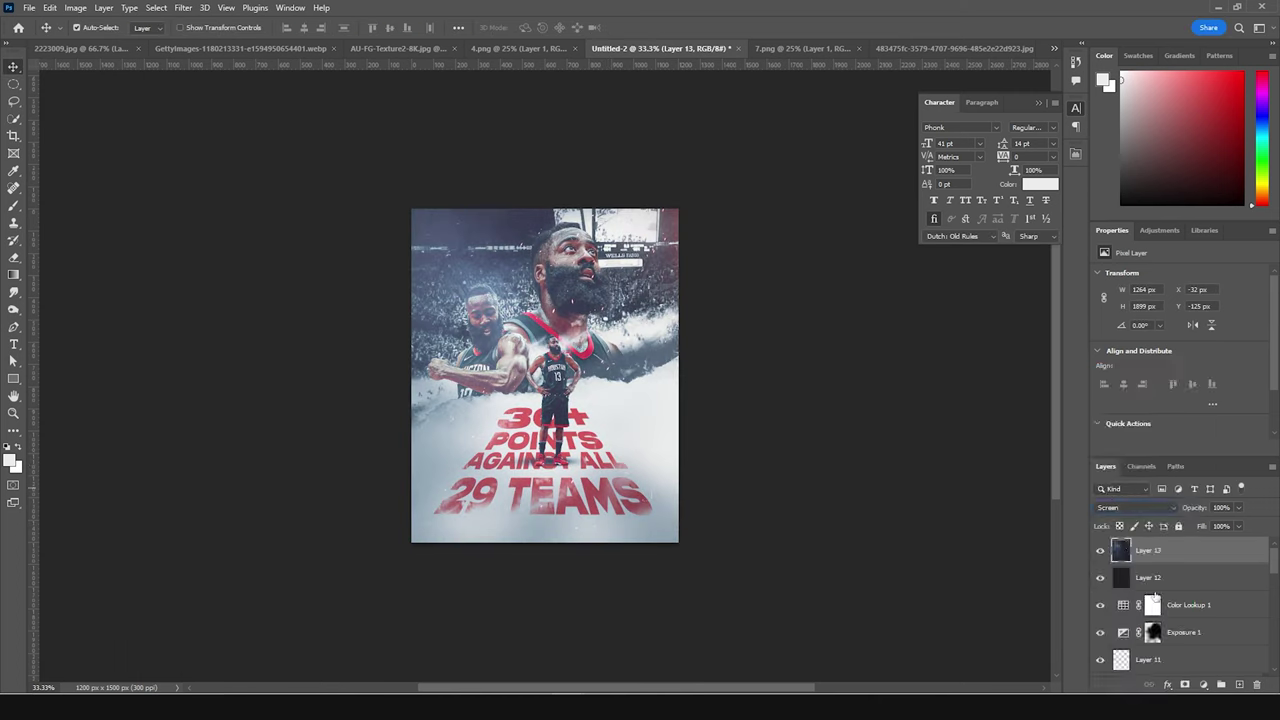
click(1184, 685)
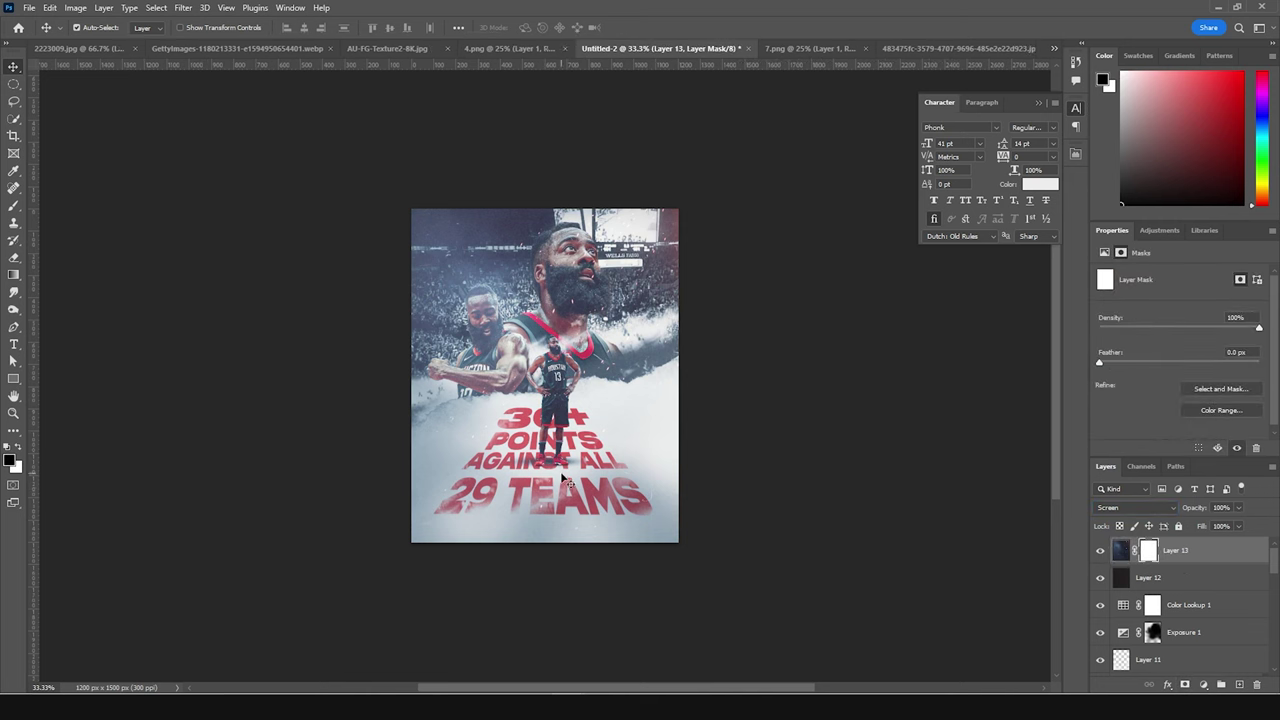
Mask the sparks layer with black texture strokes near the poster's upper-right area, undoing the first stroke and reducing the brush to 1200 px.
key(b)
click(484, 328)
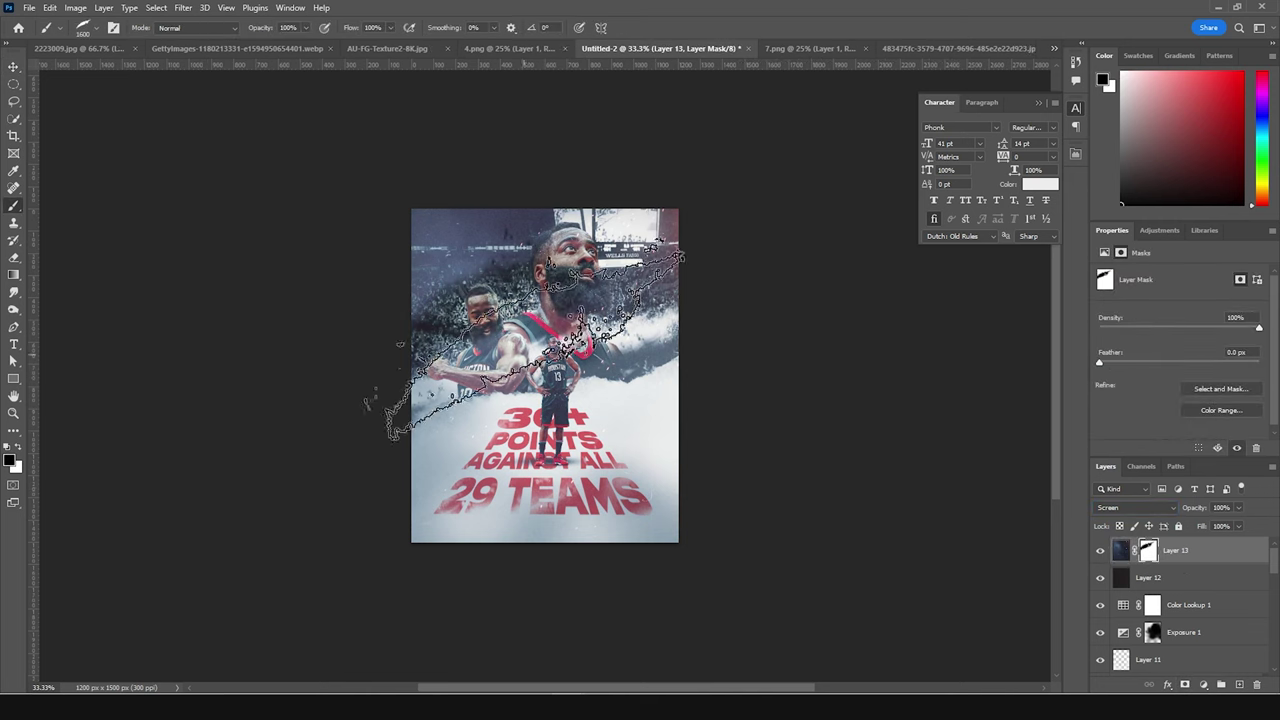
key(ctrl+z)
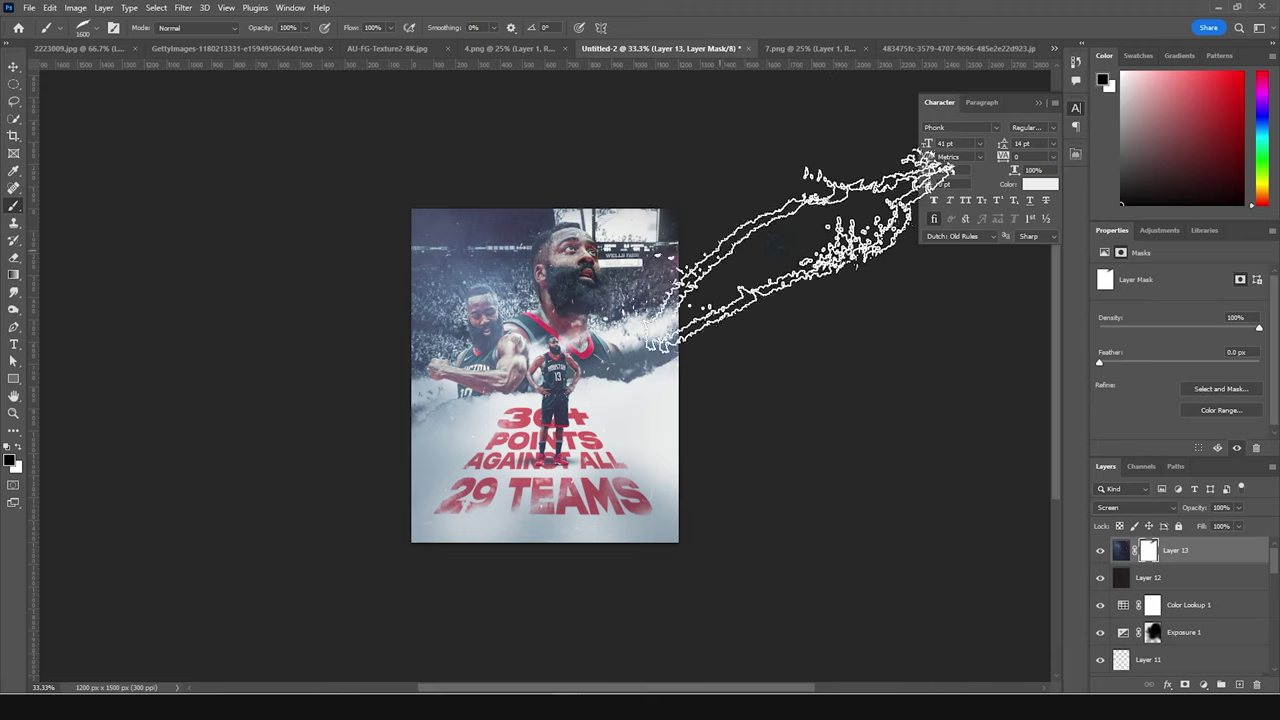
key(bracketleft)
key(bracketleft)
key(bracketleft)
key(bracketleft)
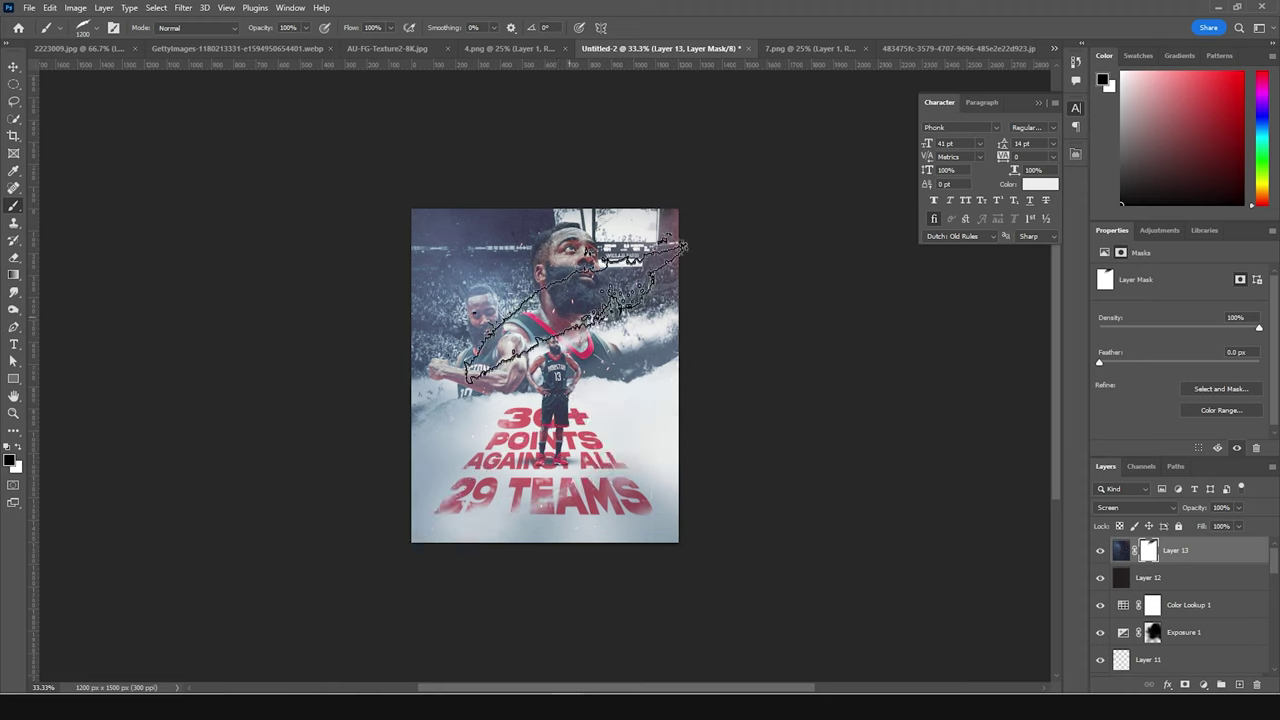
Mask the sparks off the large portrait player with a 500 px brush, and continue around the players with a 900 px brush at 36% opacity.
key(bracketleft)
key(bracketleft)
key(bracketleft)
key(bracketleft)
key(bracketleft)
key(bracketleft)
key(bracketleft)
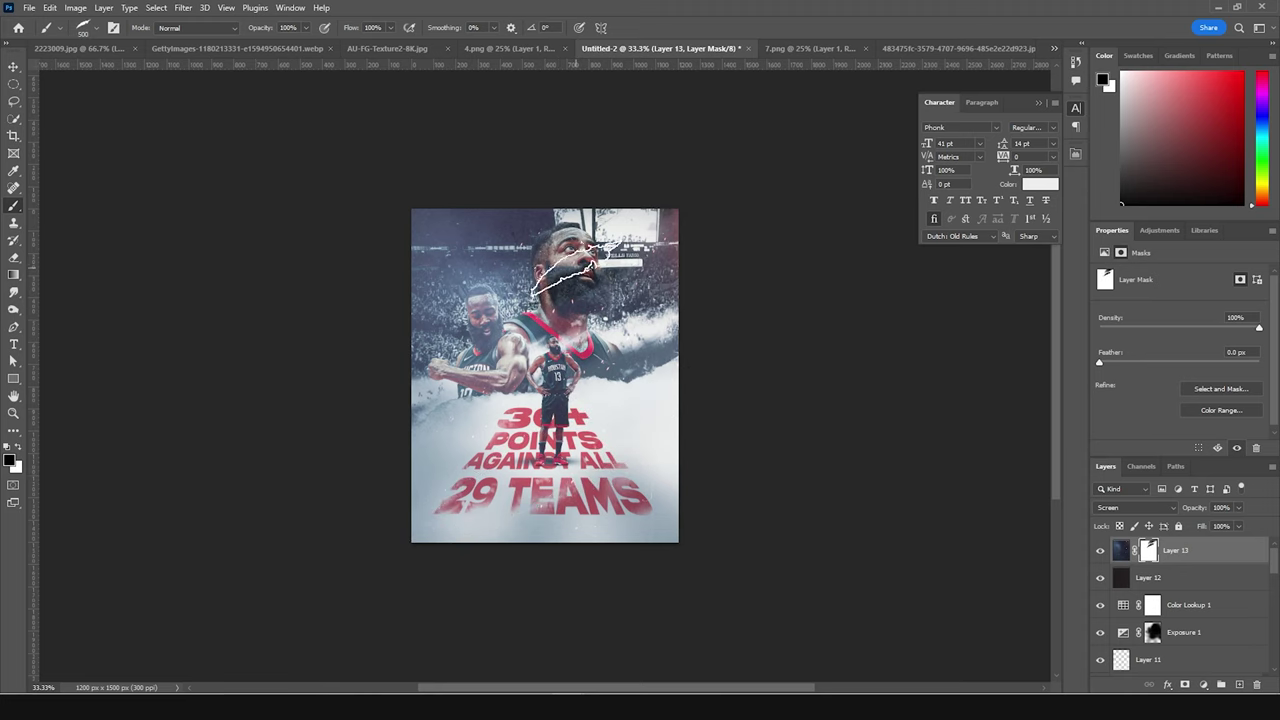
key(bracketright)
key(bracketright)
key(bracketright)
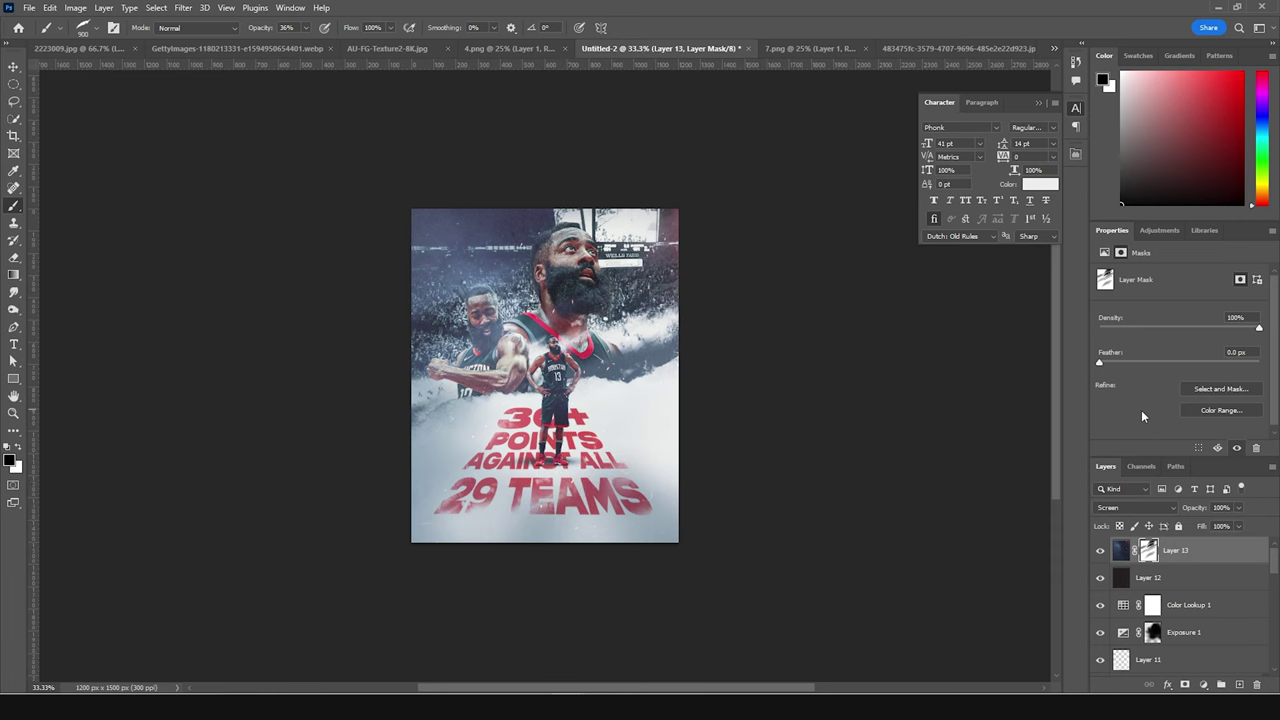
key(ctrl+plus)
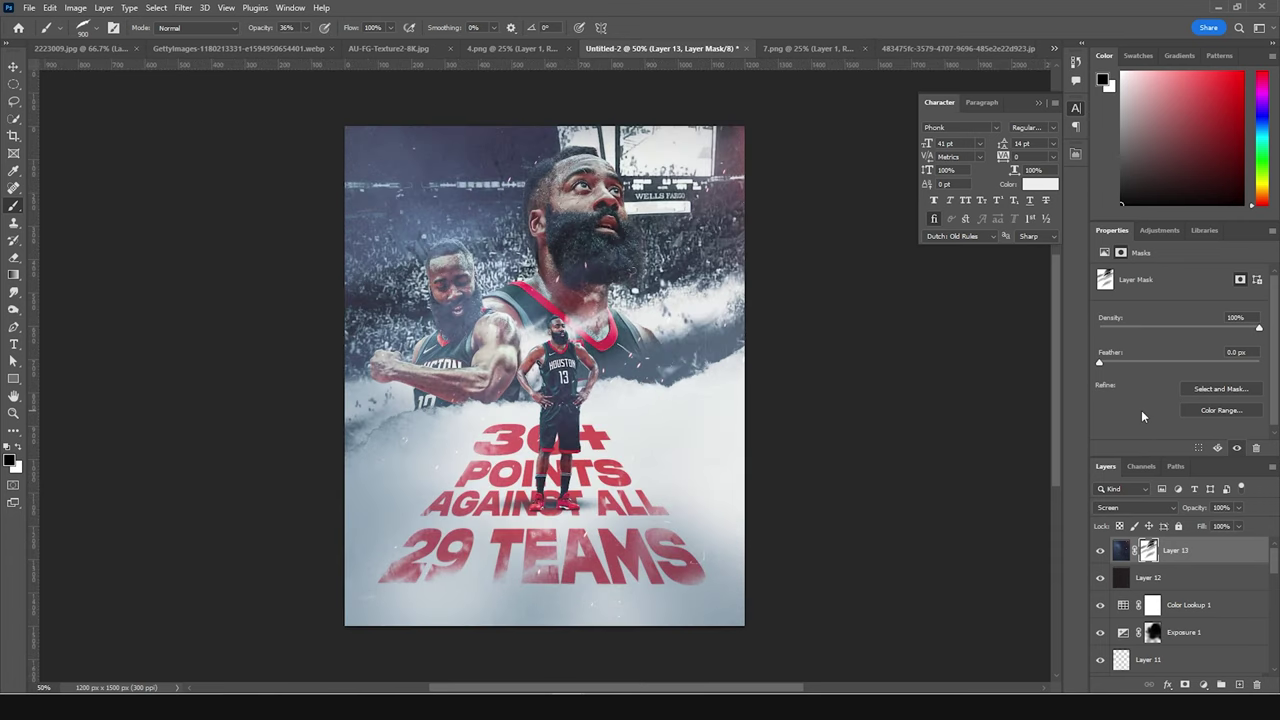